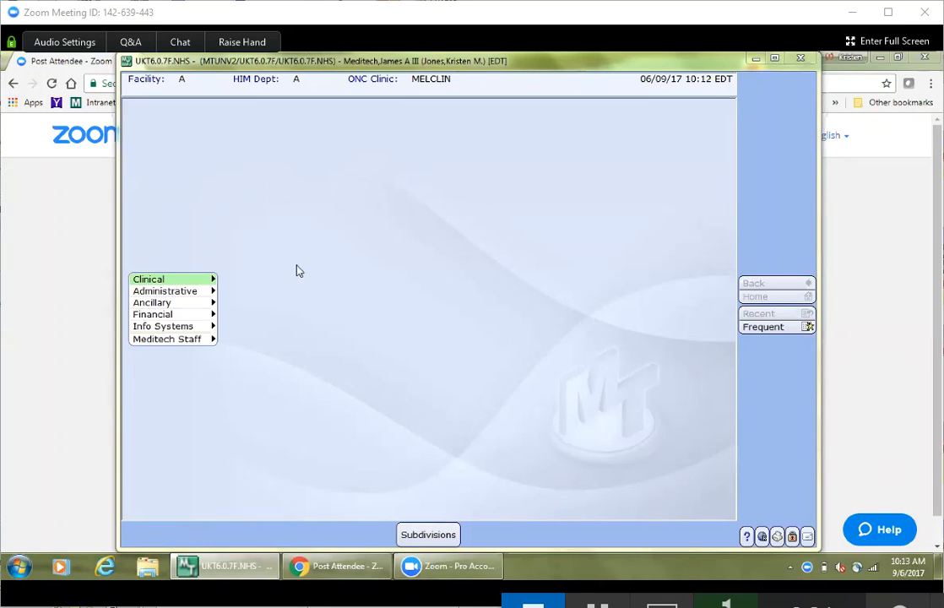
- Open the US ultrasound report of the IMG department for editing in the Imaging and Therapeutic Services Report dictionary
left_click(208, 308)
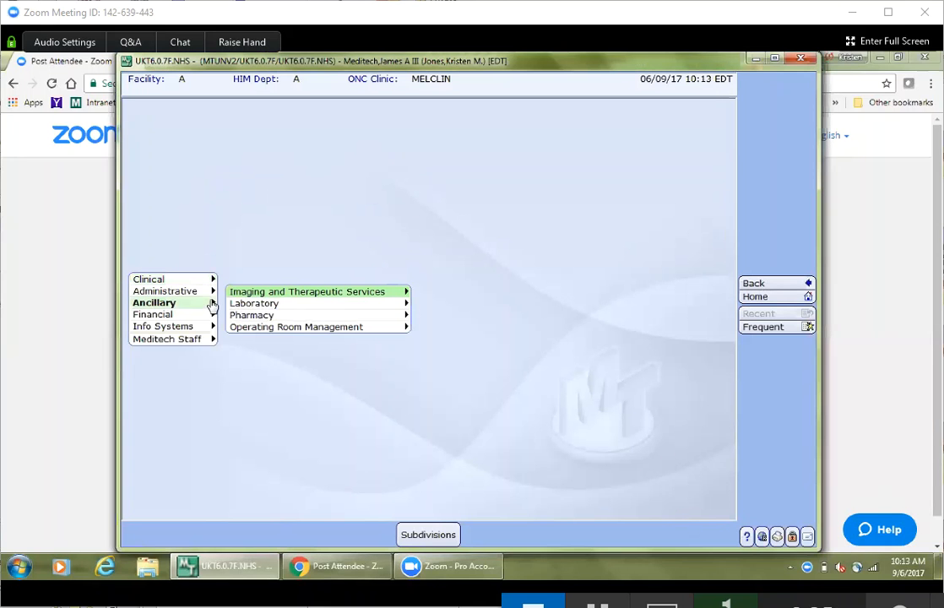
left_click(405, 293)
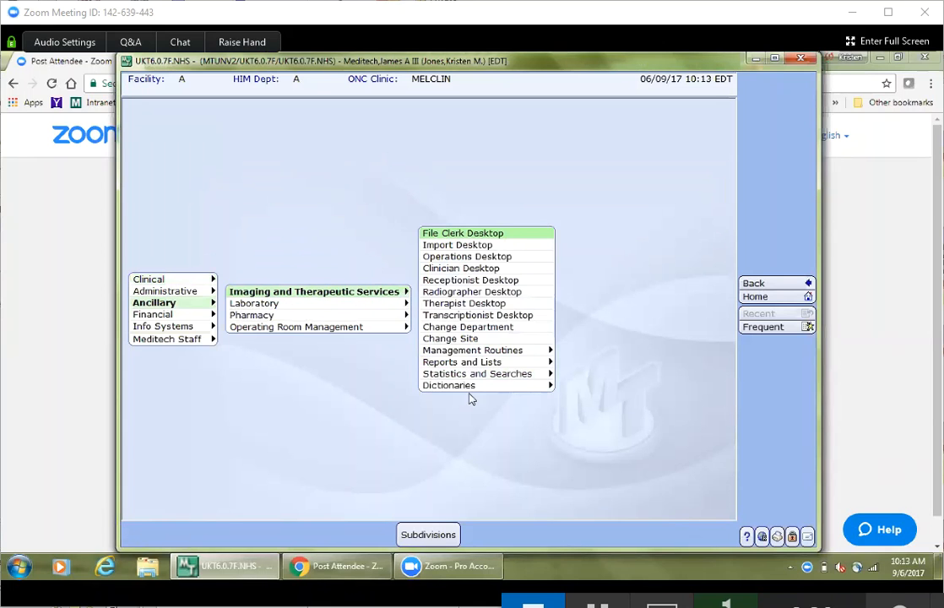
left_click(517, 388)
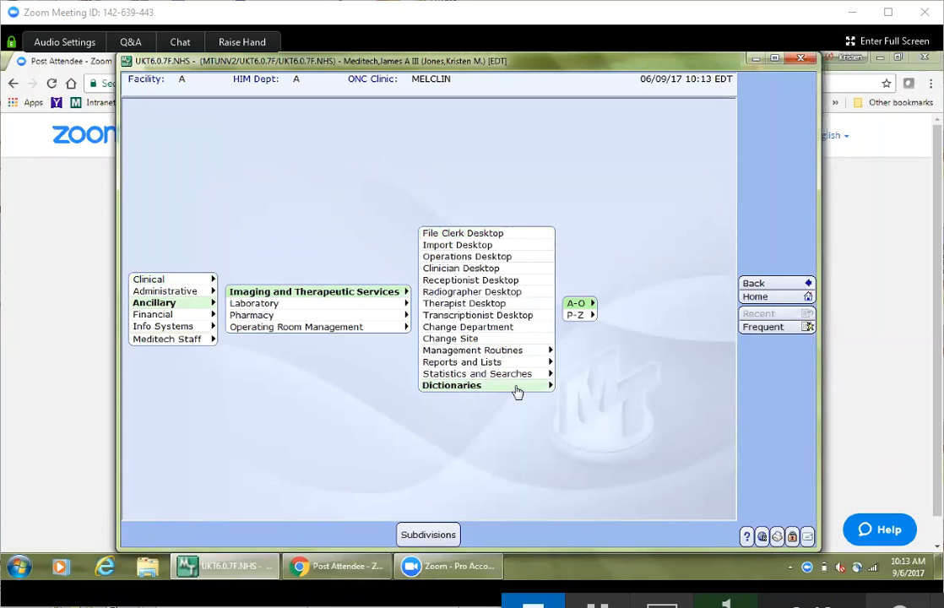
left_click(593, 316)
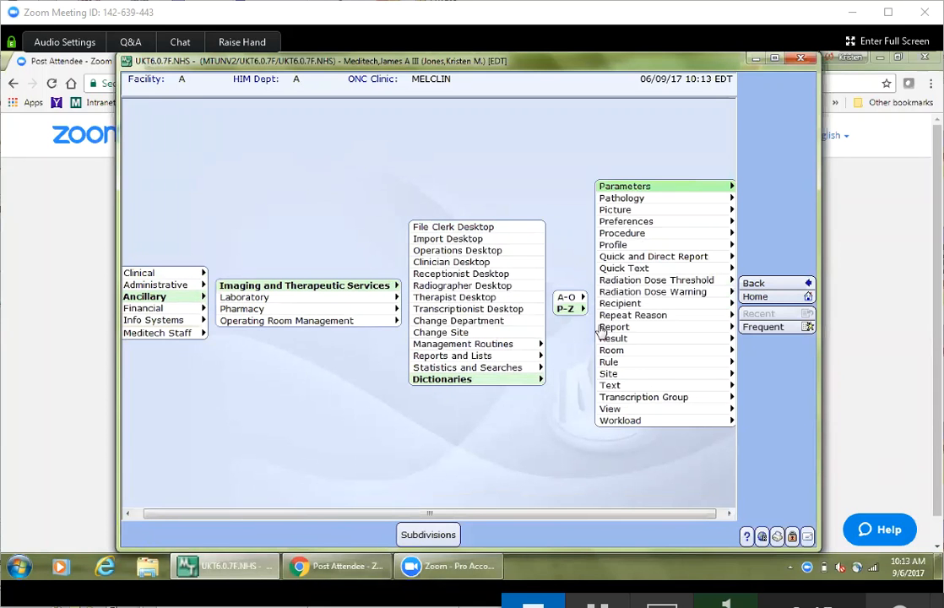
left_click(606, 327)
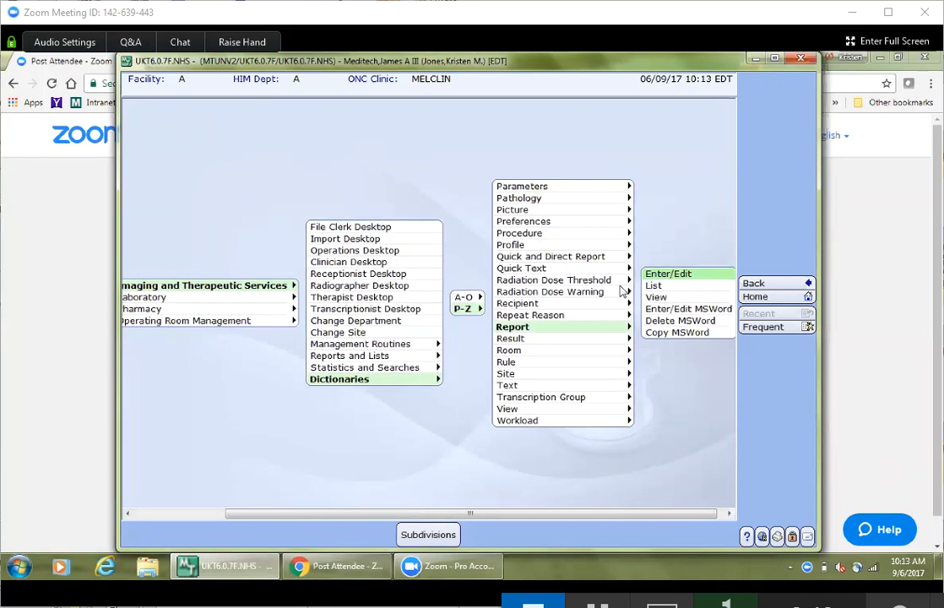
left_click(662, 276)
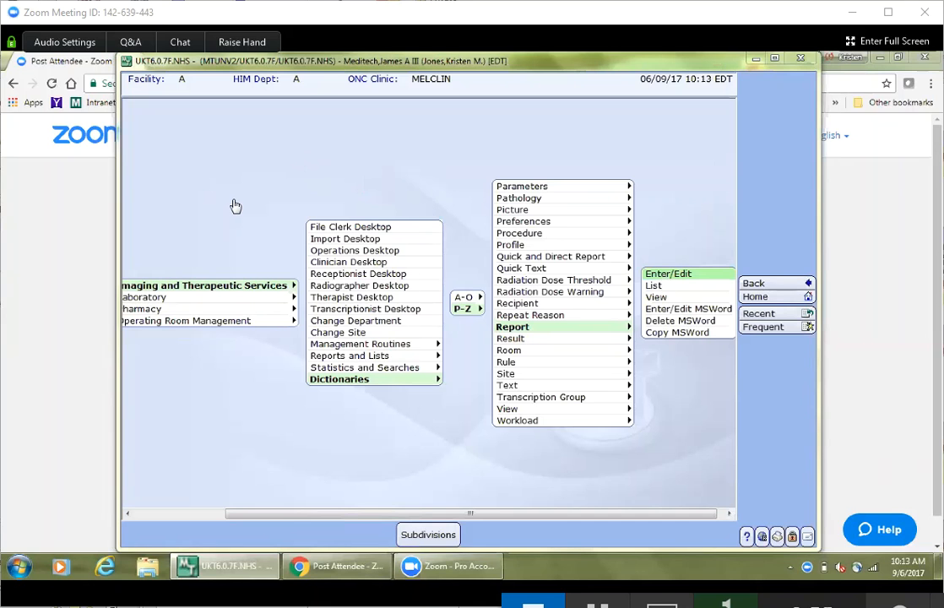
left_click(675, 274)
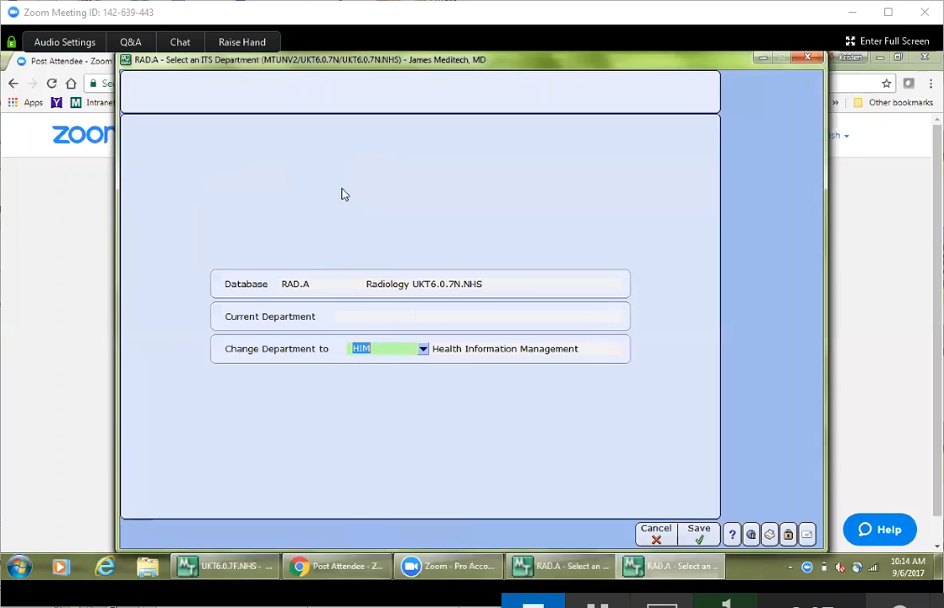
left_click(807, 57)
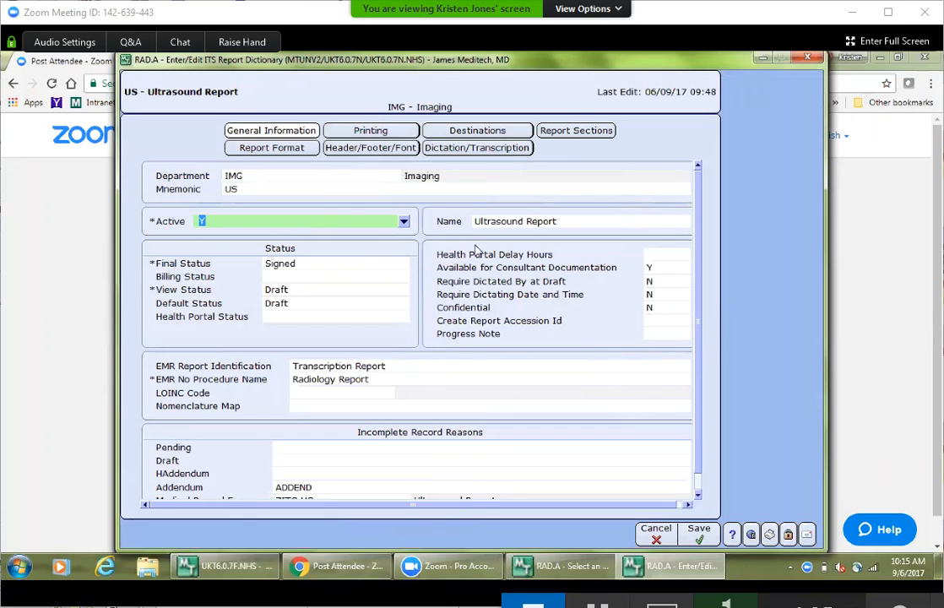
- Clear and reselect Signed as the report's Final Status, and set its Billing Status to Signed
left_click(573, 221)
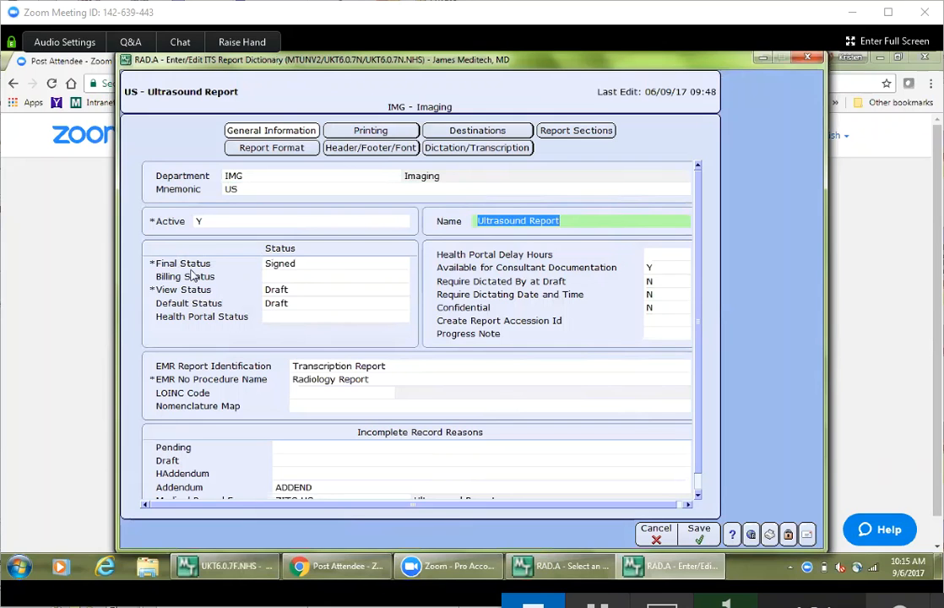
left_click(314, 263)
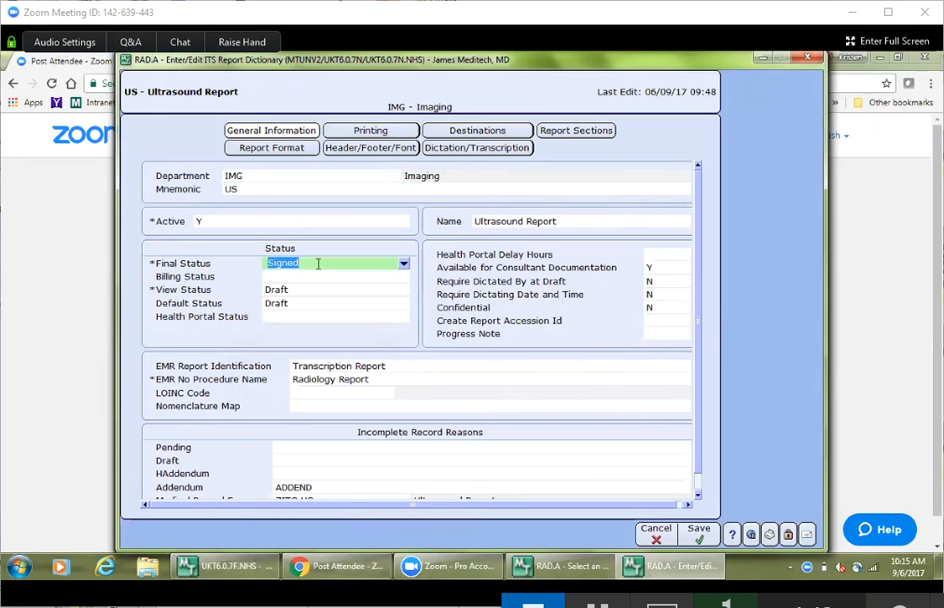
key("Delete")
left_click(404, 264)
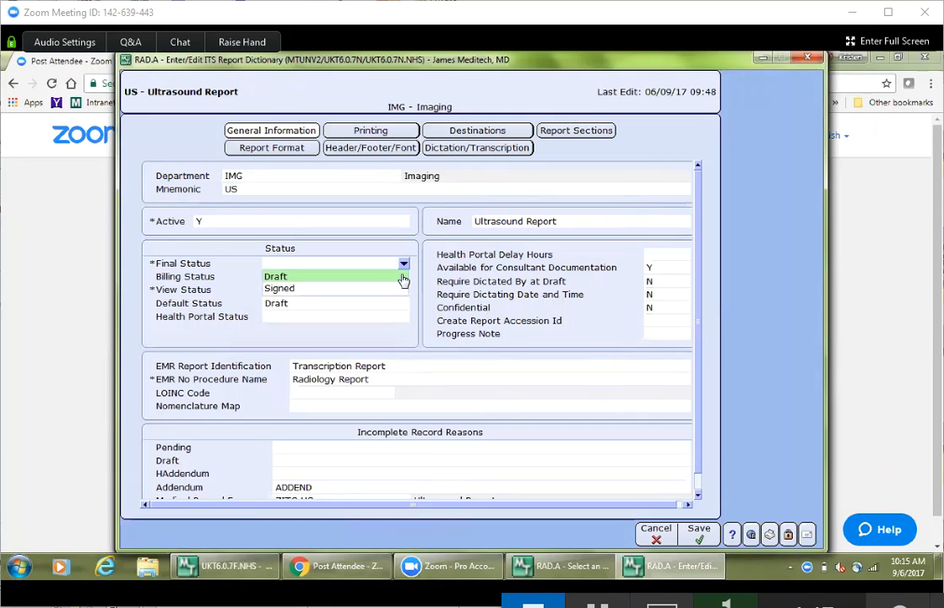
left_click(291, 288)
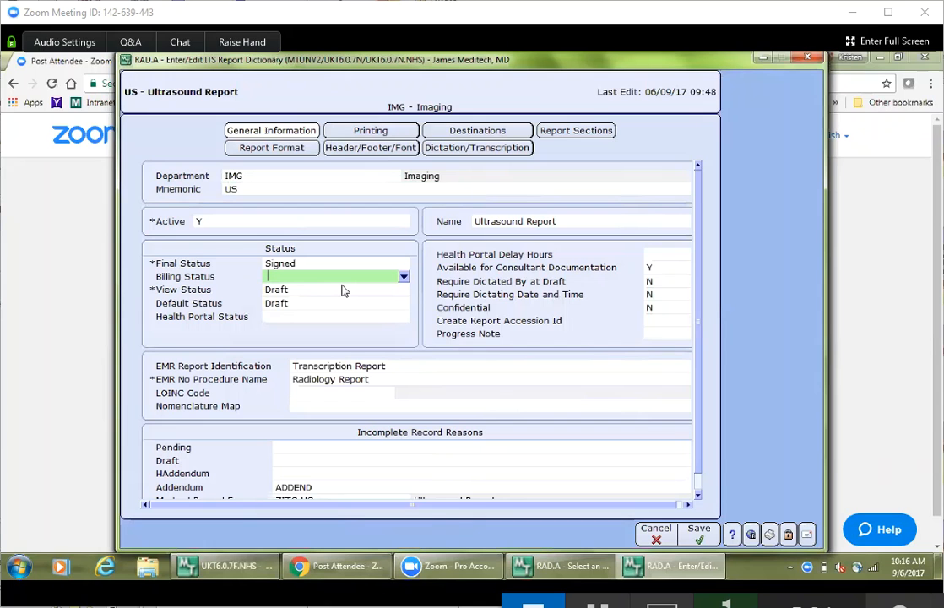
left_click(404, 277)
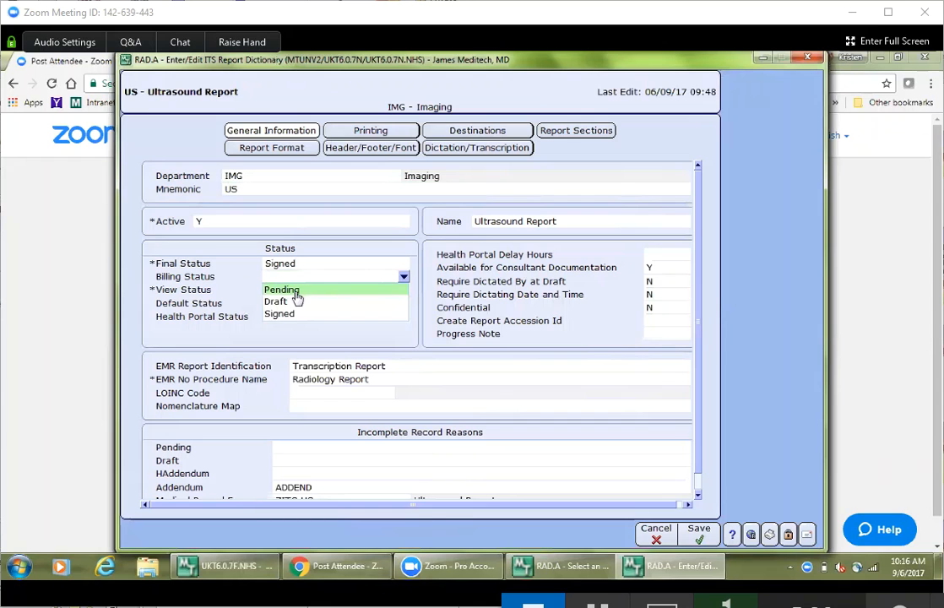
left_click(271, 312)
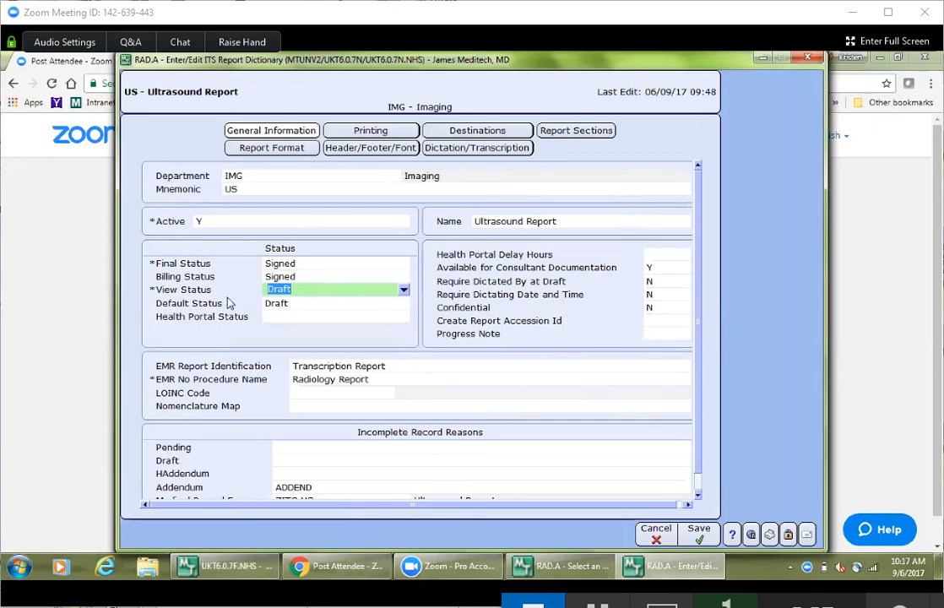
- Set the report's Health Portal Status to Signed and the Health Portal Delay Hours to 24
left_click(304, 305)
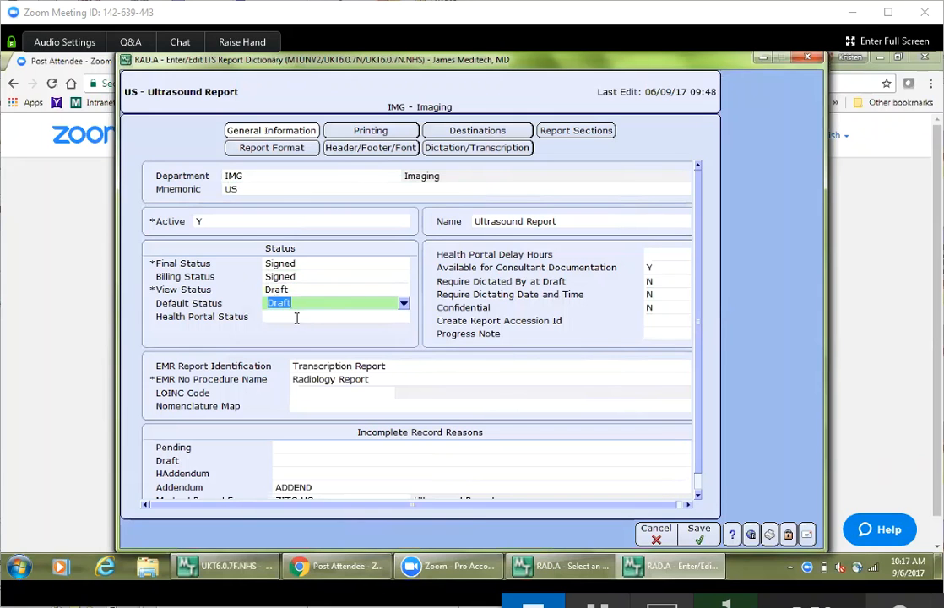
left_click(296, 317)
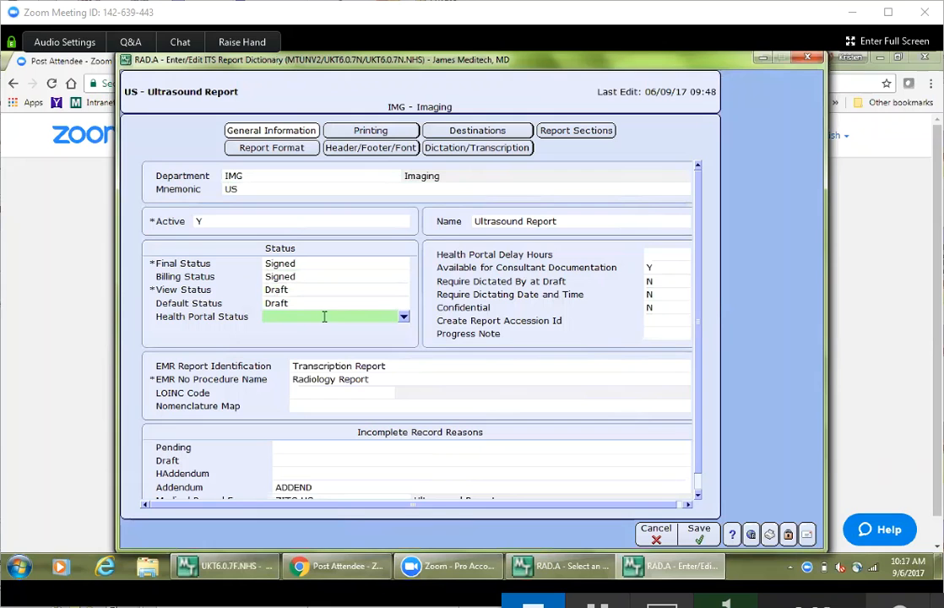
left_click(404, 318)
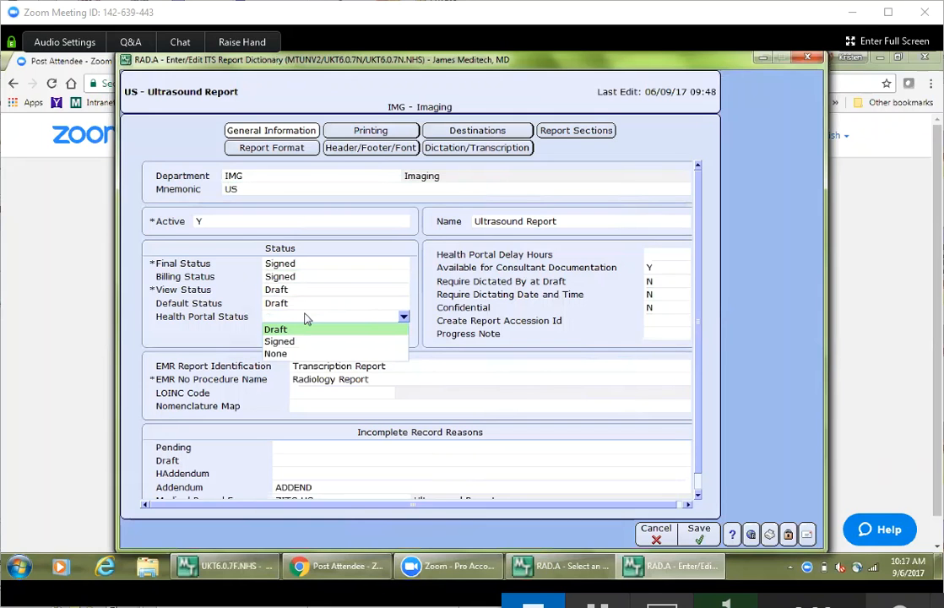
left_click(279, 341)
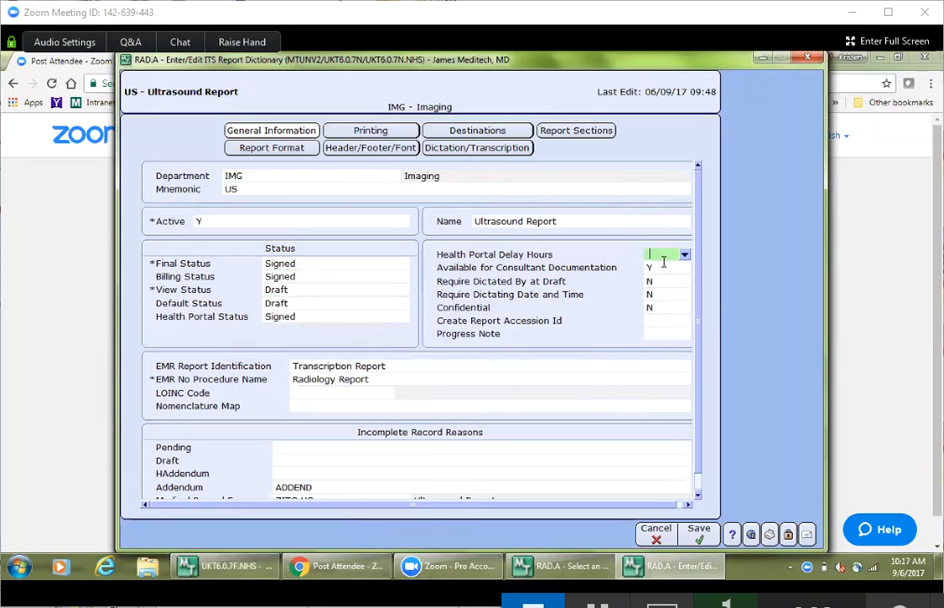
type("24")
key("Return")
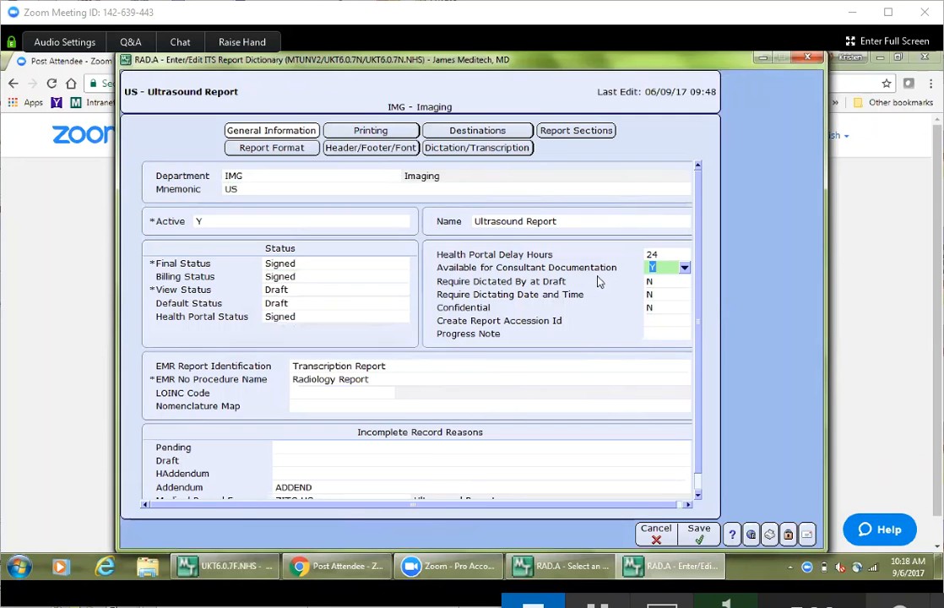
- Go through the dictation and confidentiality settings, and set Create Report Accession Id and Progress Note to Y
left_click(665, 283)
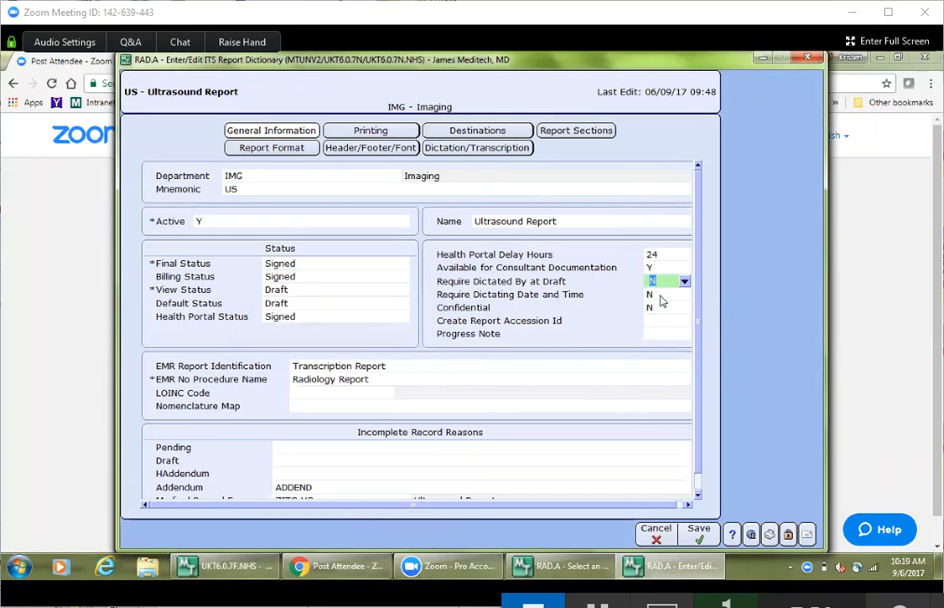
left_click(660, 295)
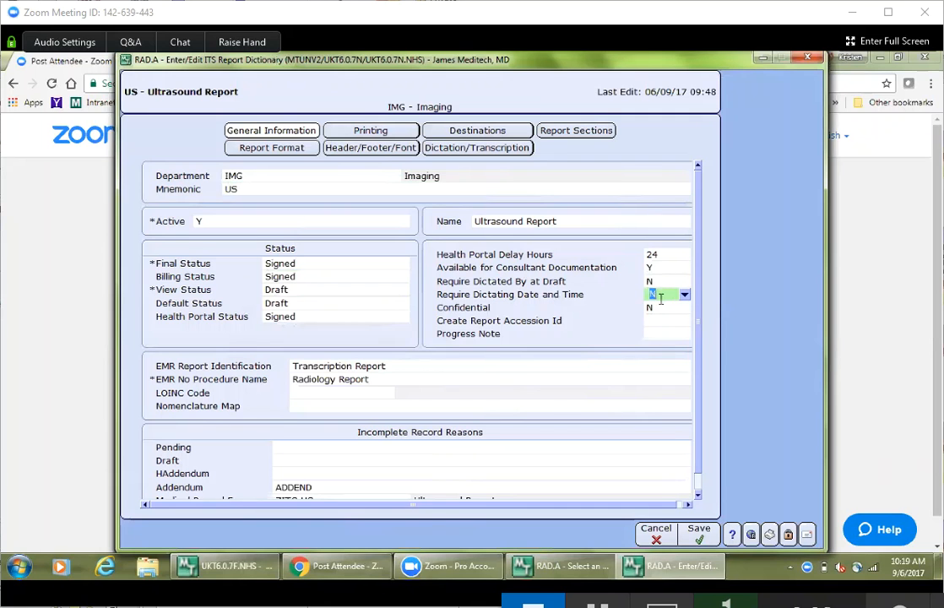
left_click(665, 309)
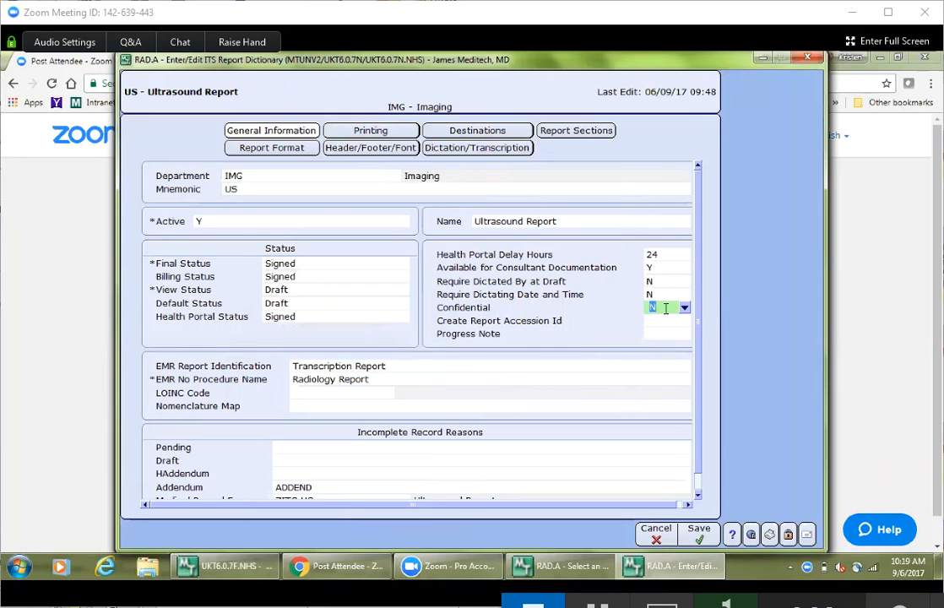
left_click(445, 78)
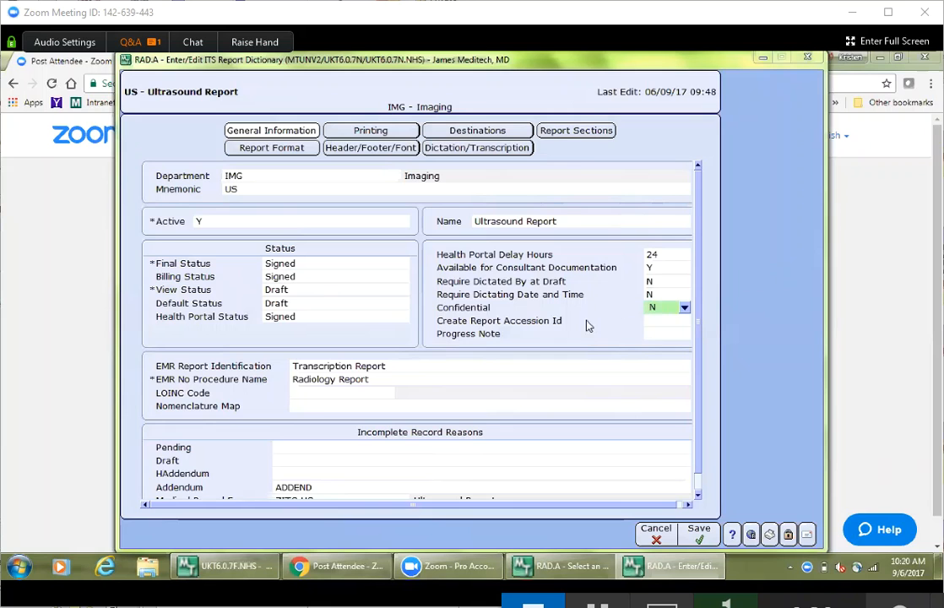
left_click(652, 323)
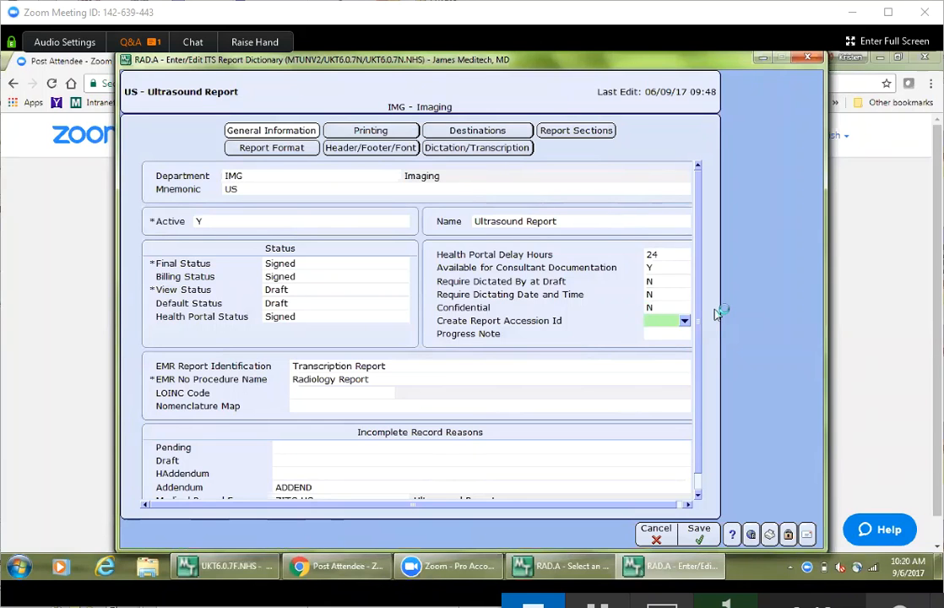
left_click(685, 321)
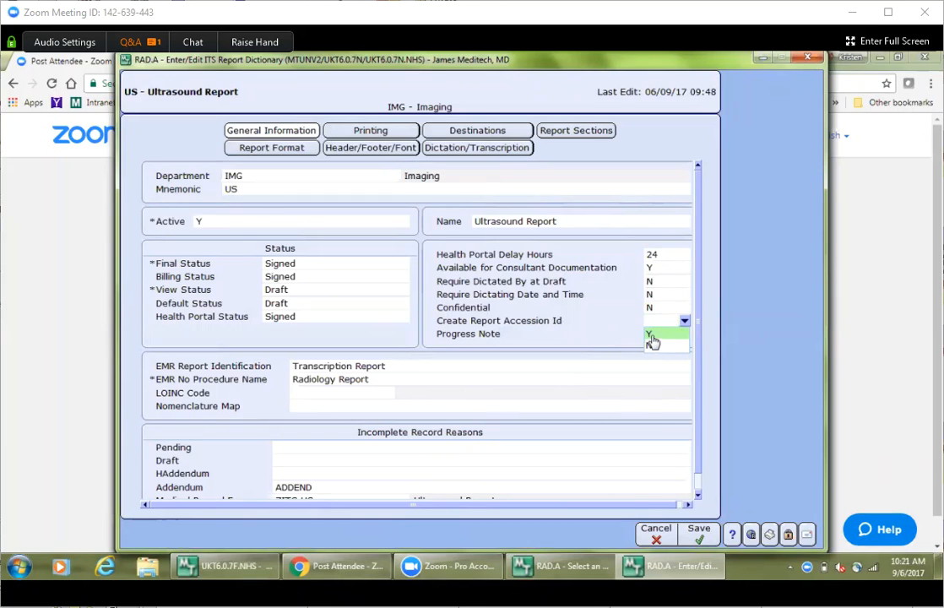
left_click(650, 335)
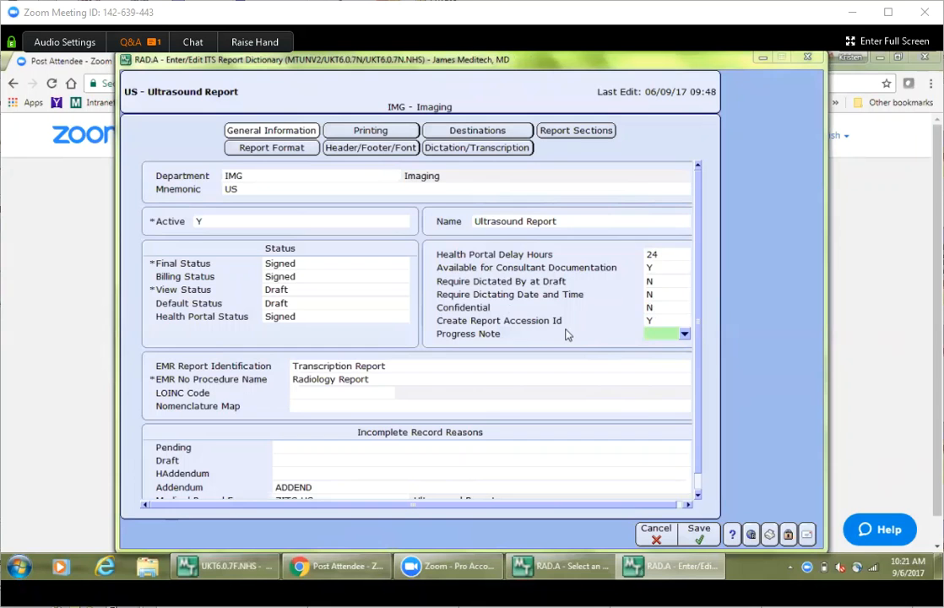
left_click(684, 334)
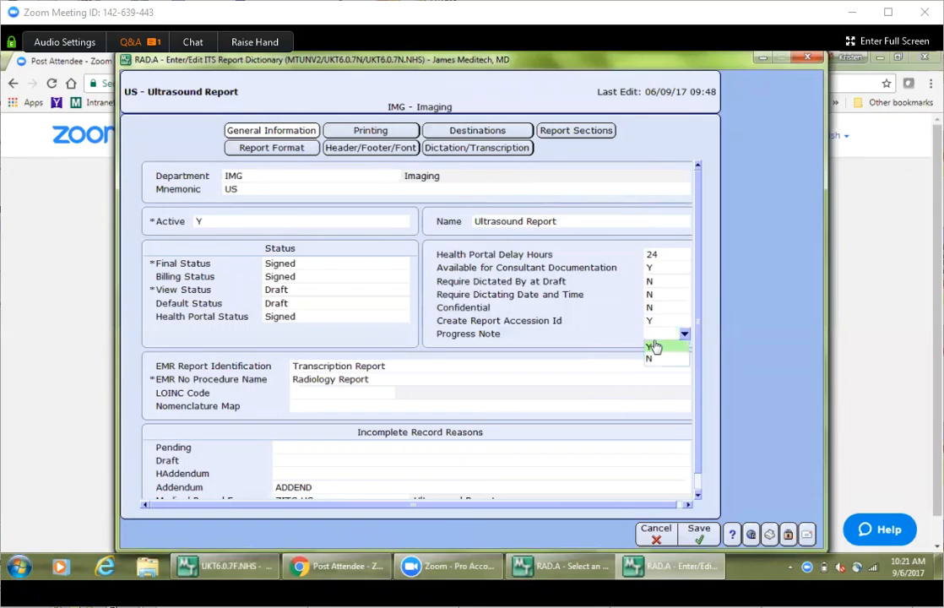
left_click(654, 346)
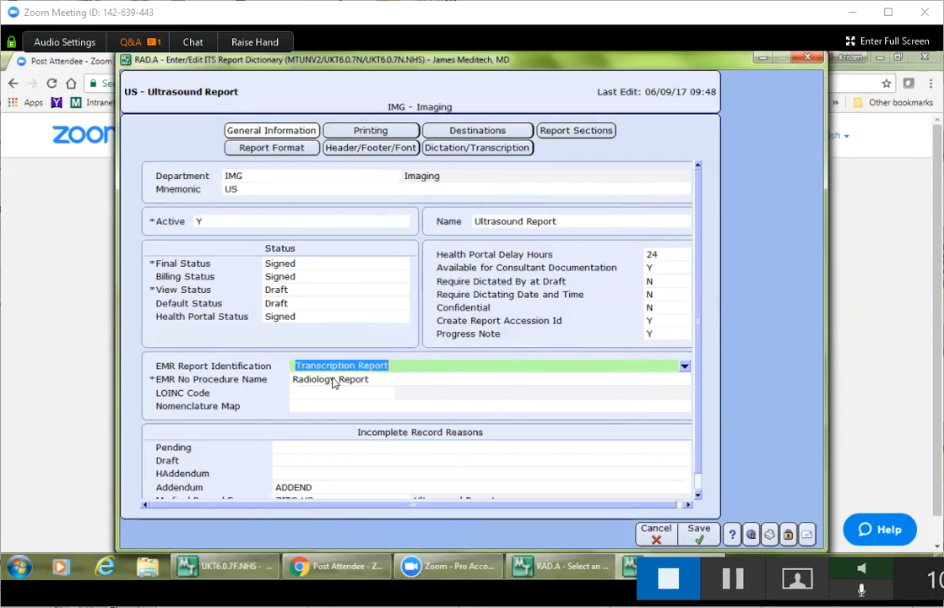
- Review the EMR No Procedure Name, LOINC Code and Nomenclature Map fields, including the nomenclature lookup list, without choosing an entry
left_click(377, 383)
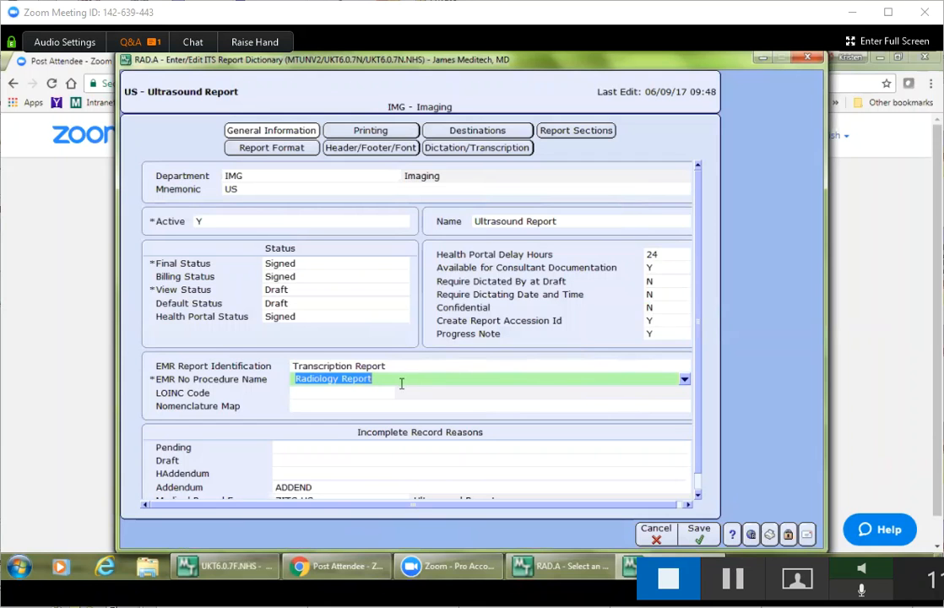
left_click(313, 393)
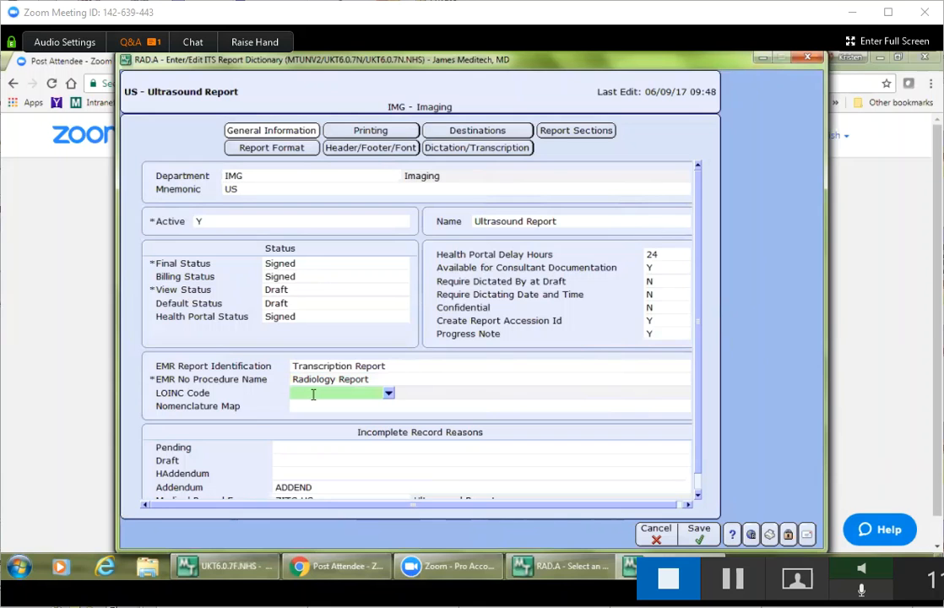
left_click(315, 410)
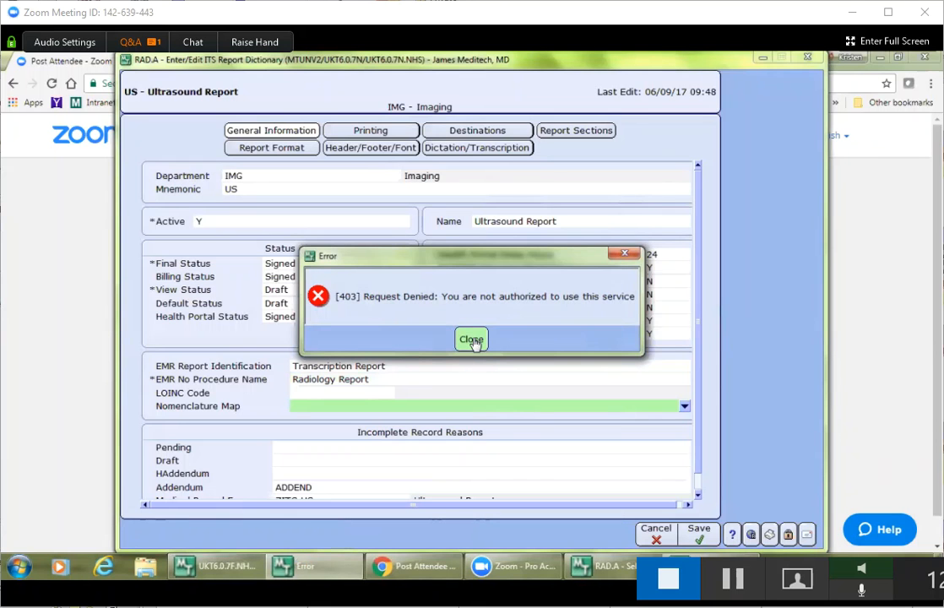
left_click(471, 340)
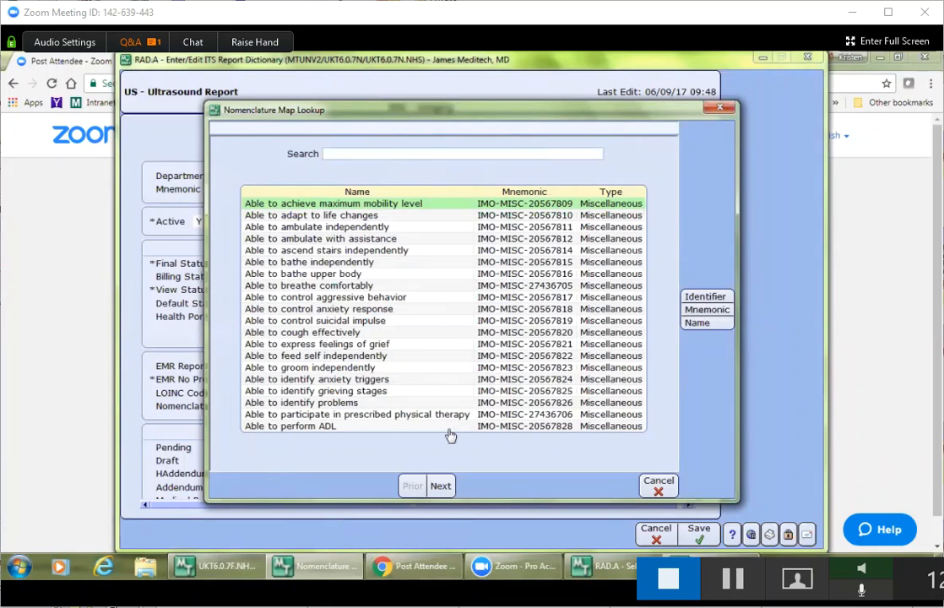
left_click(662, 490)
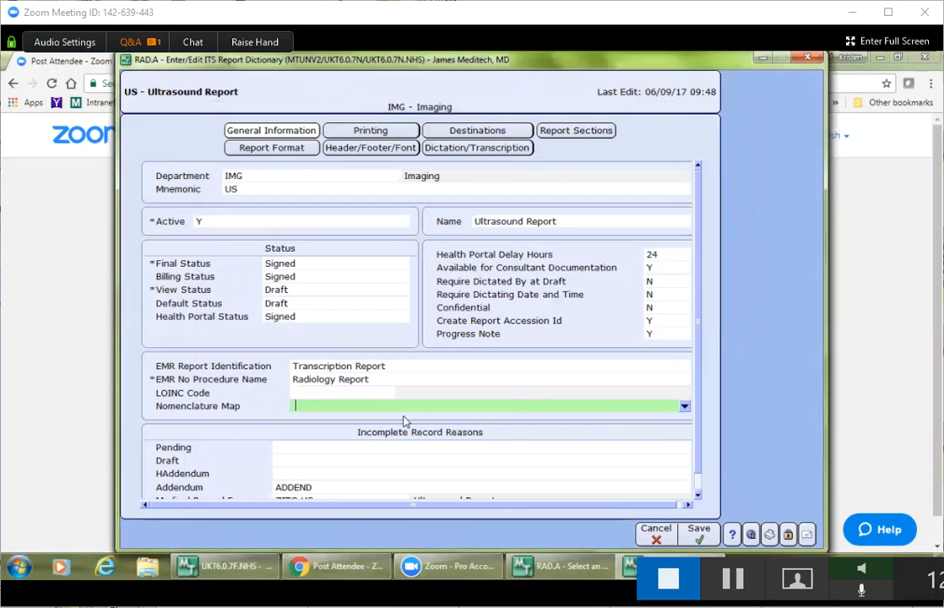
- Review the Incomplete Record Reasons and Medical Record Forms fields, and open the report's printing settings
scroll(694, 462, "down", 1)
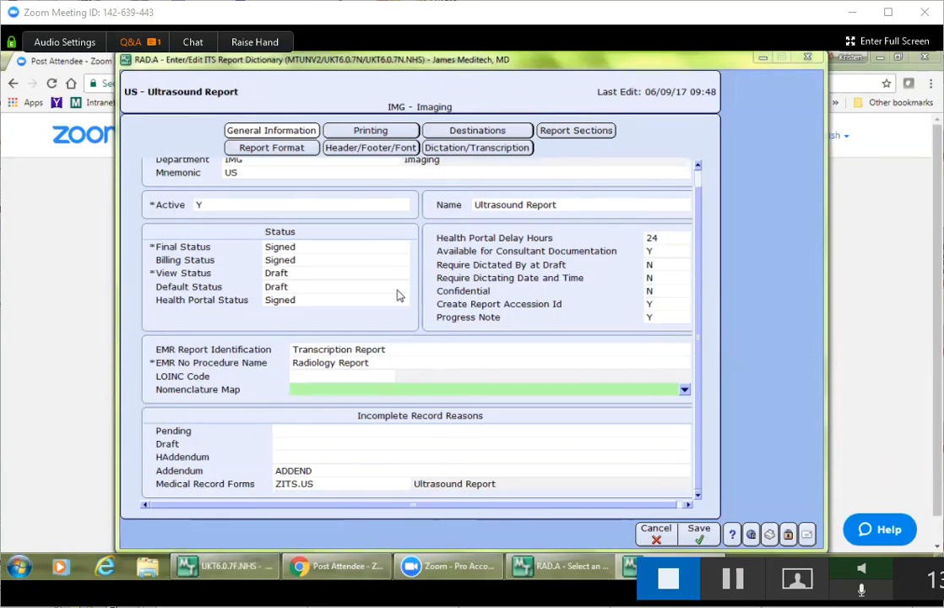
left_click(379, 132)
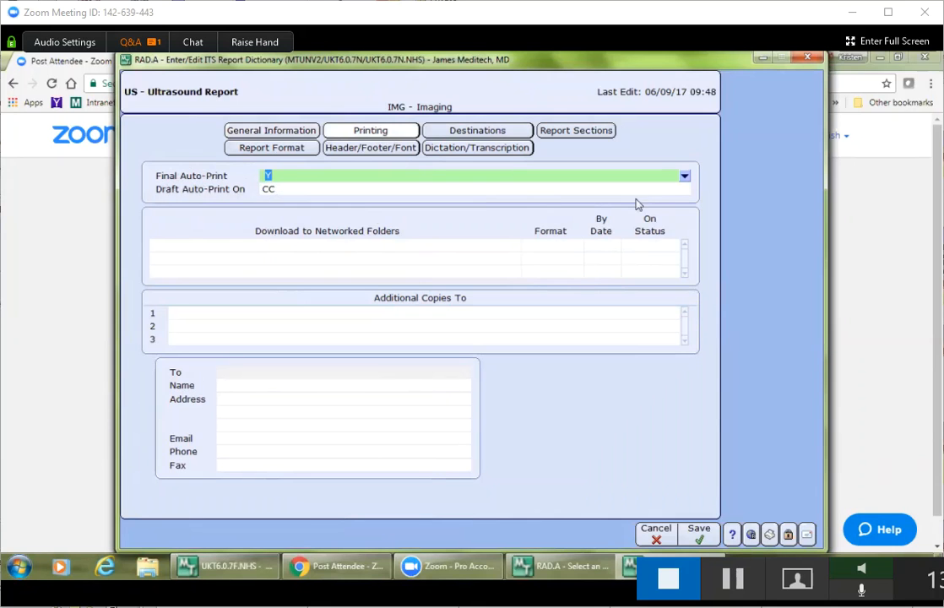
- Set Final Auto-Print to Y and check the Draft Auto-Print On field
left_click(685, 179)
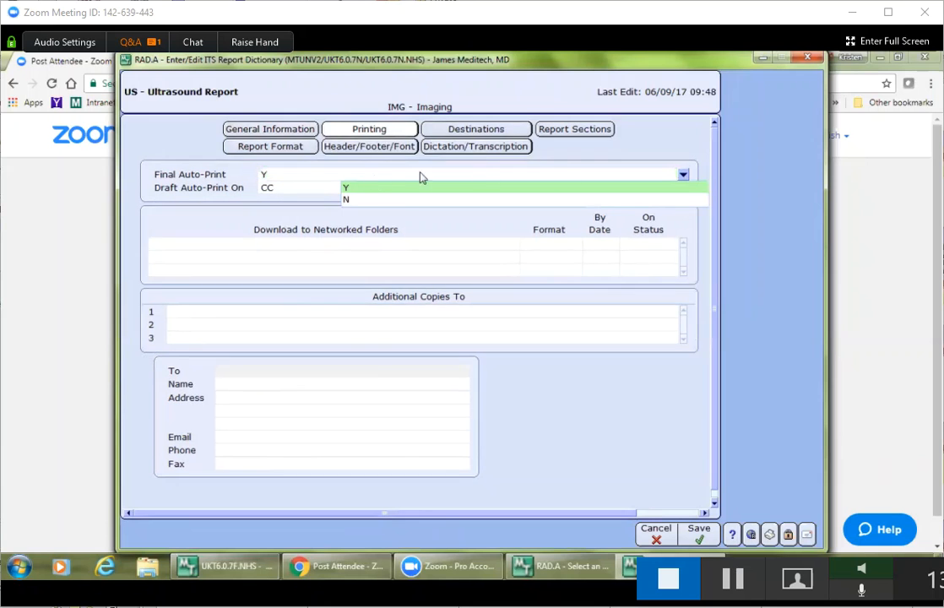
left_click(369, 192)
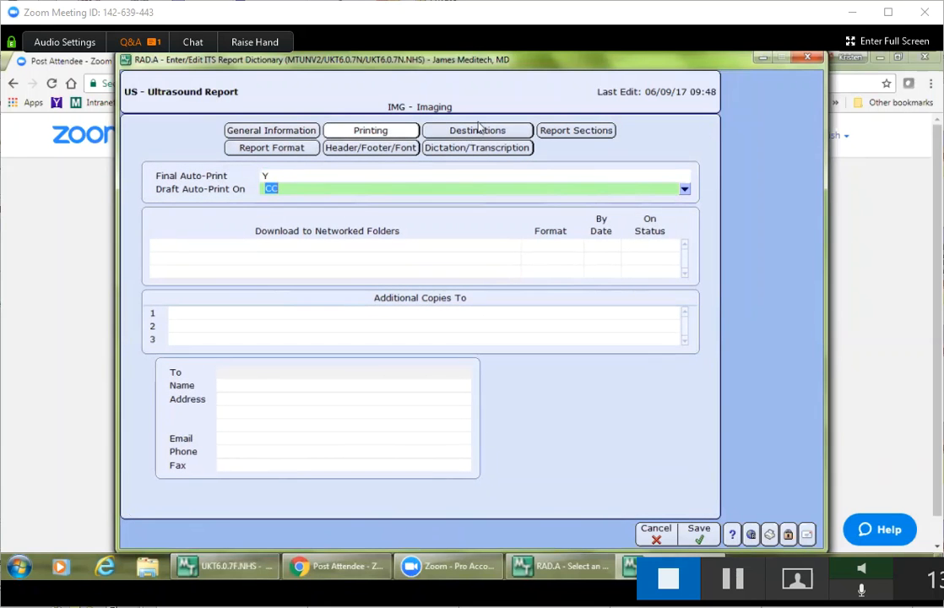
left_click(355, 178)
left_click(353, 175)
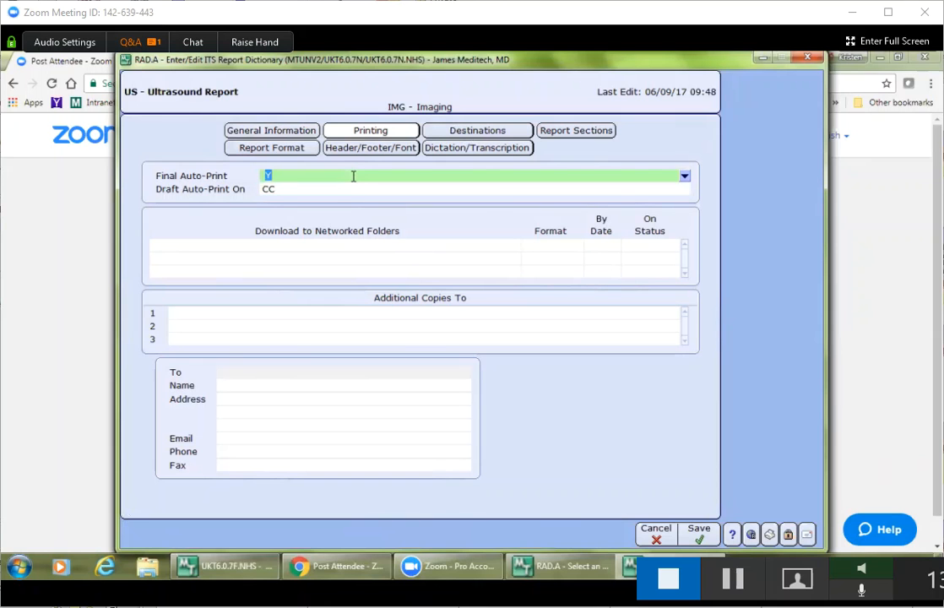
left_click(341, 189)
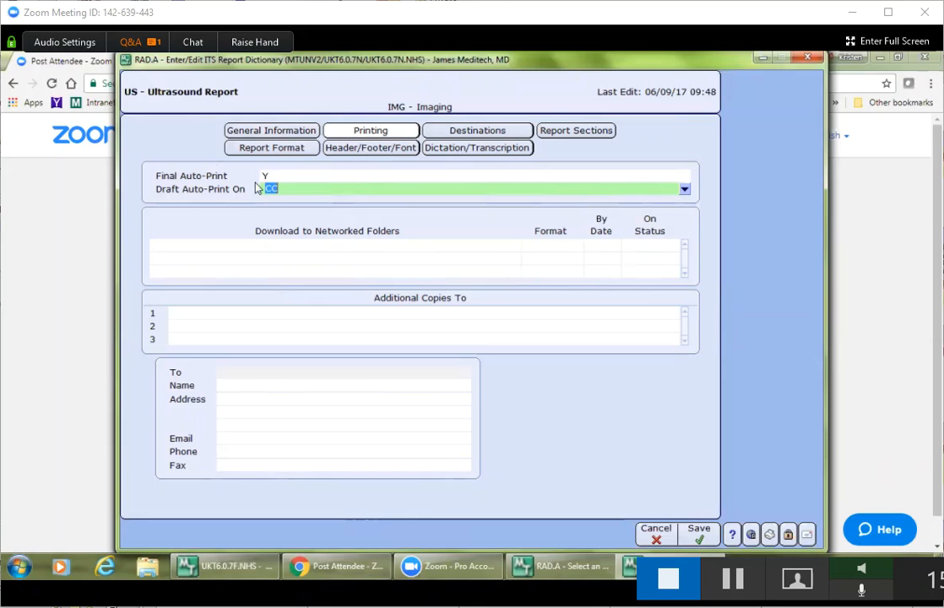
- Look up the insurance entries for the first Additional Copies To line with the prefix i, without choosing one
left_click(203, 314)
left_click(203, 316)
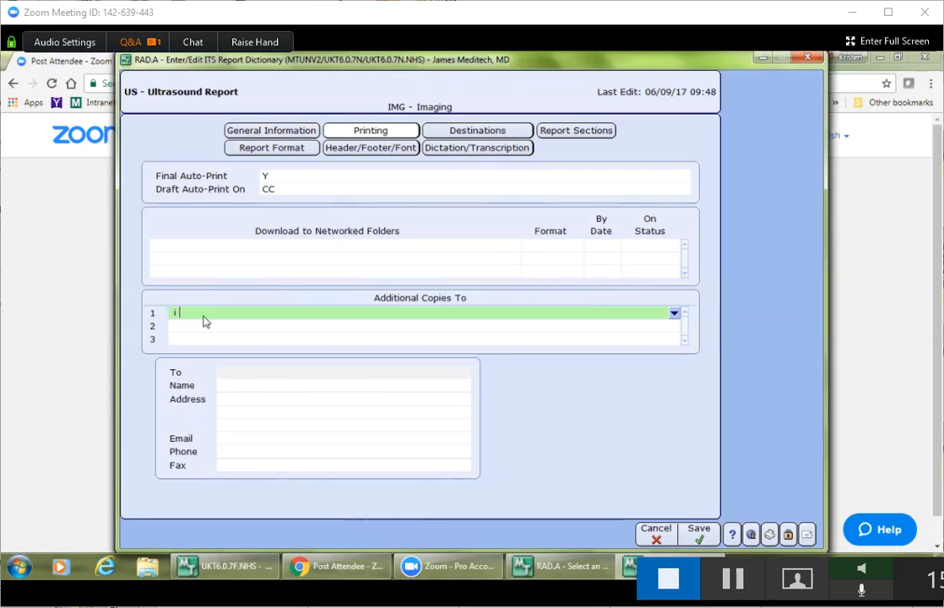
key("F9")
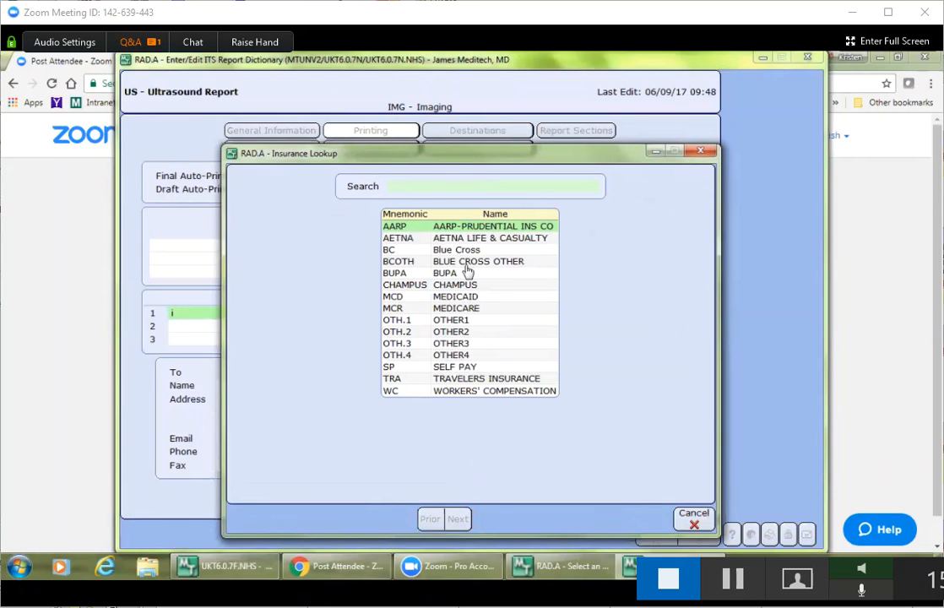
left_click(693, 517)
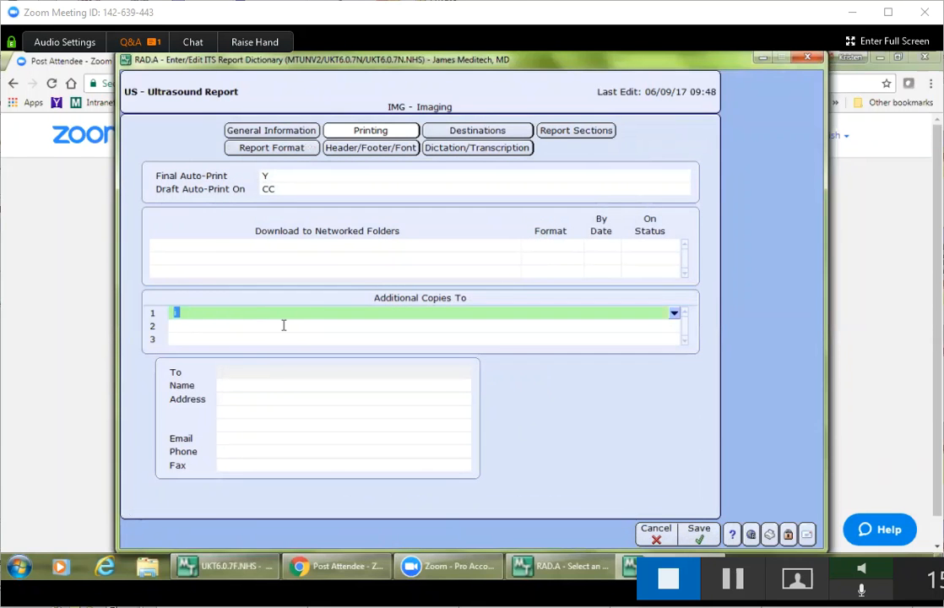
- Look up the clinicians for the first Additional Copies To line with the prefix d, then leave the line empty
key("BackSpace")
type("d")
key("Return")
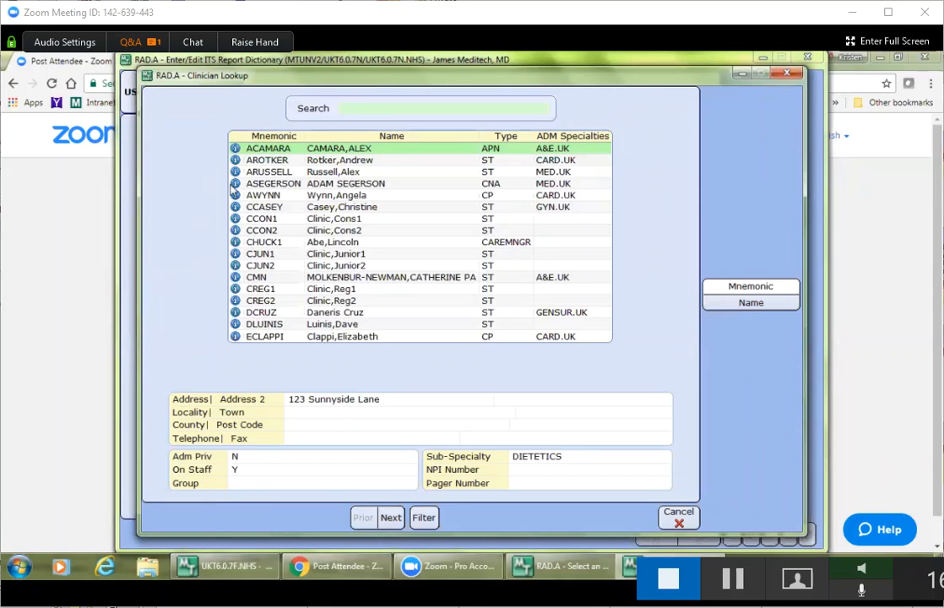
left_click(679, 518)
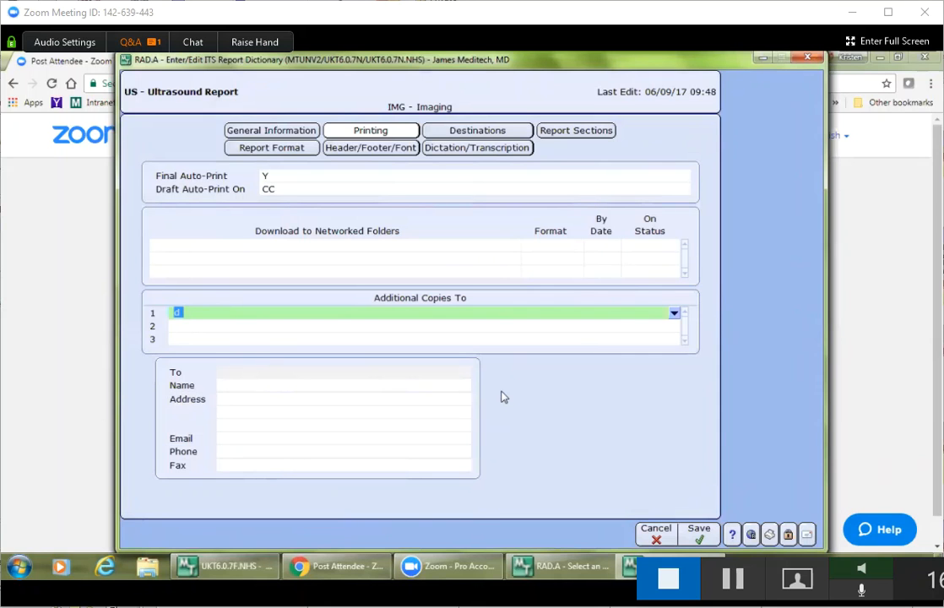
key("BackSpace")
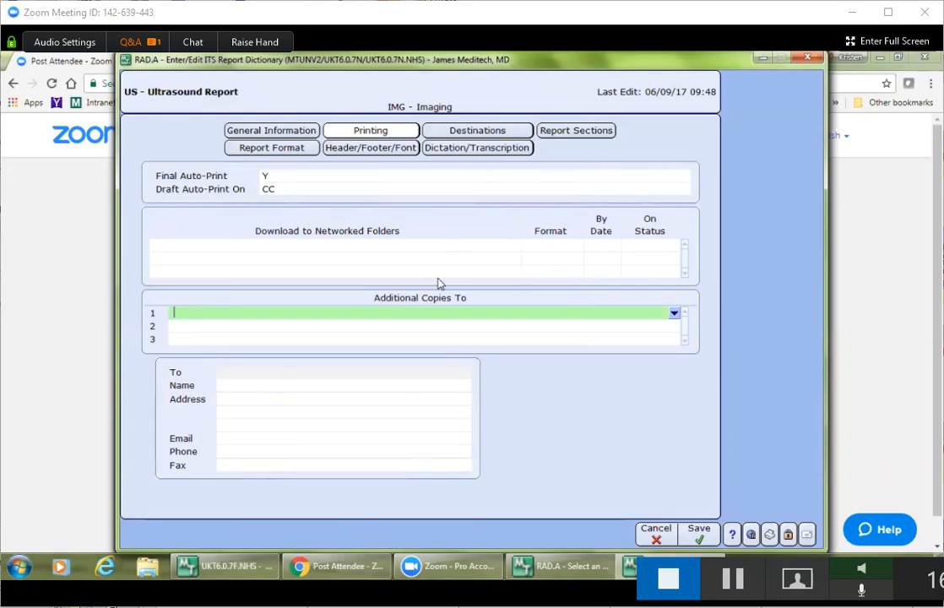
- Open the report's destinations and set the Report Status to Both
left_click(473, 135)
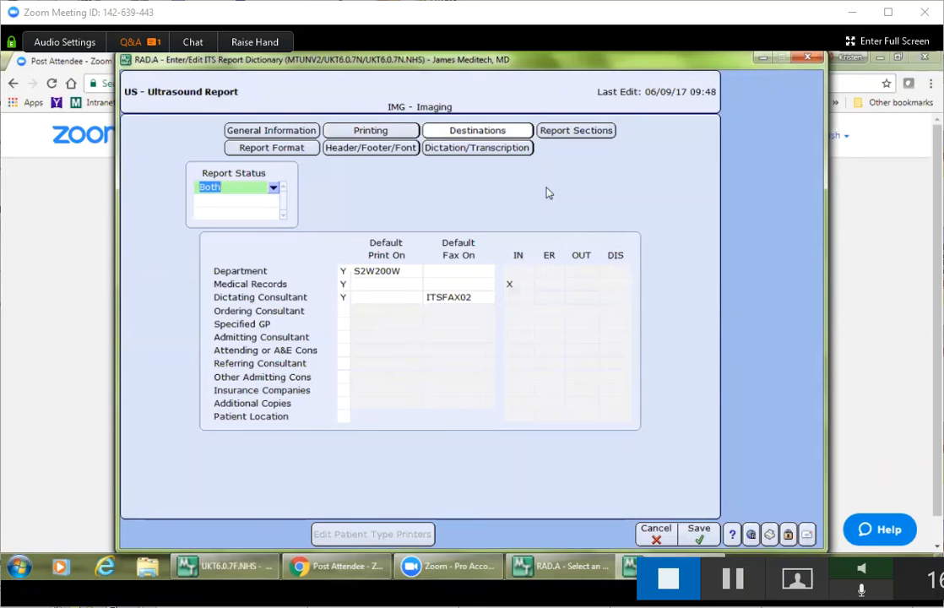
left_click(274, 188)
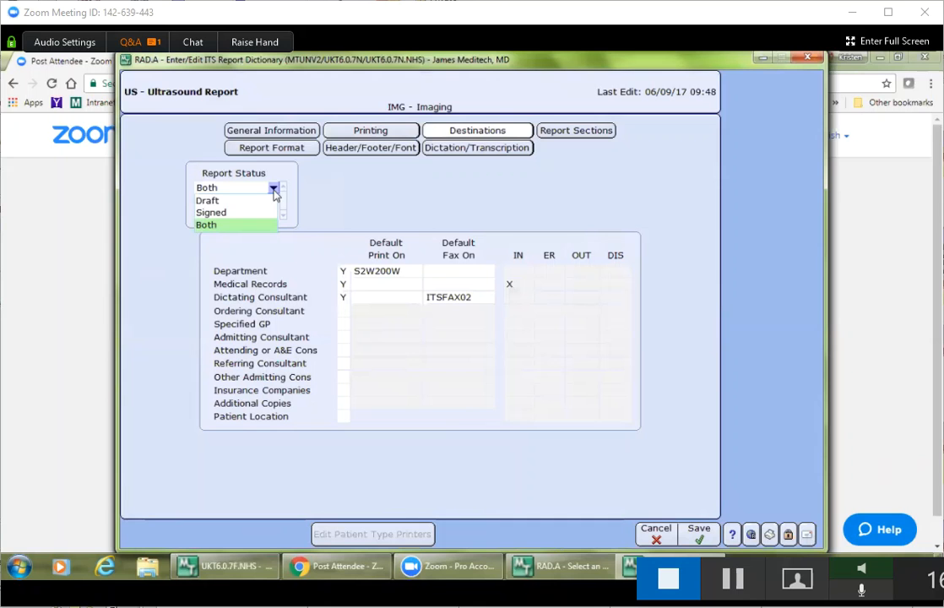
left_click(208, 224)
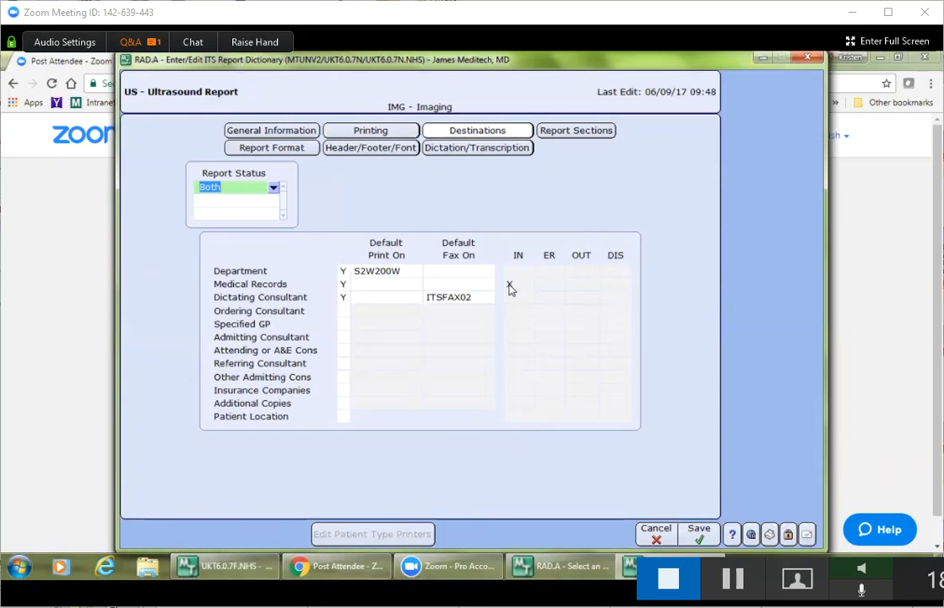
- Open the report sections and review the available section types for Body of Report, leaving its type as Text
left_click(574, 135)
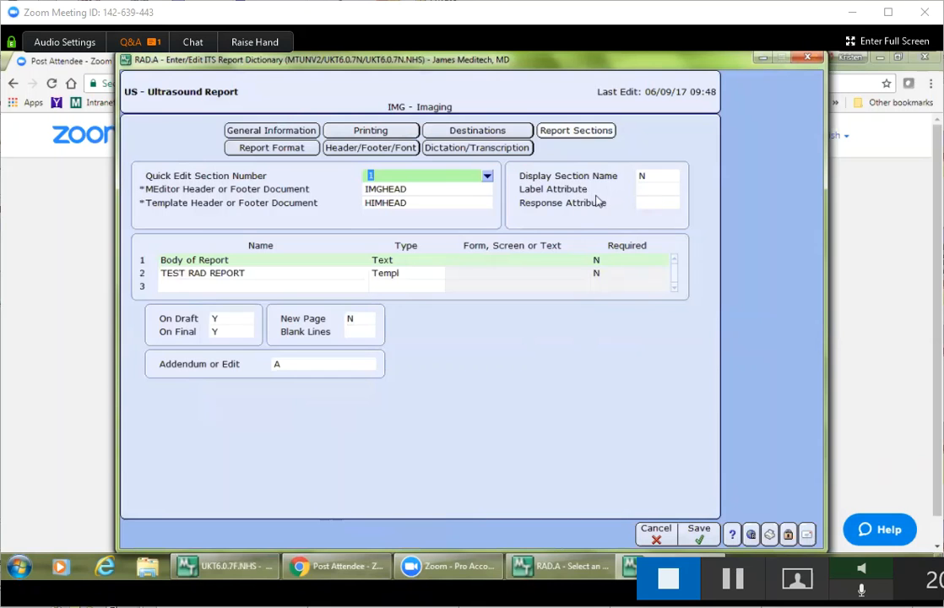
left_click(195, 287)
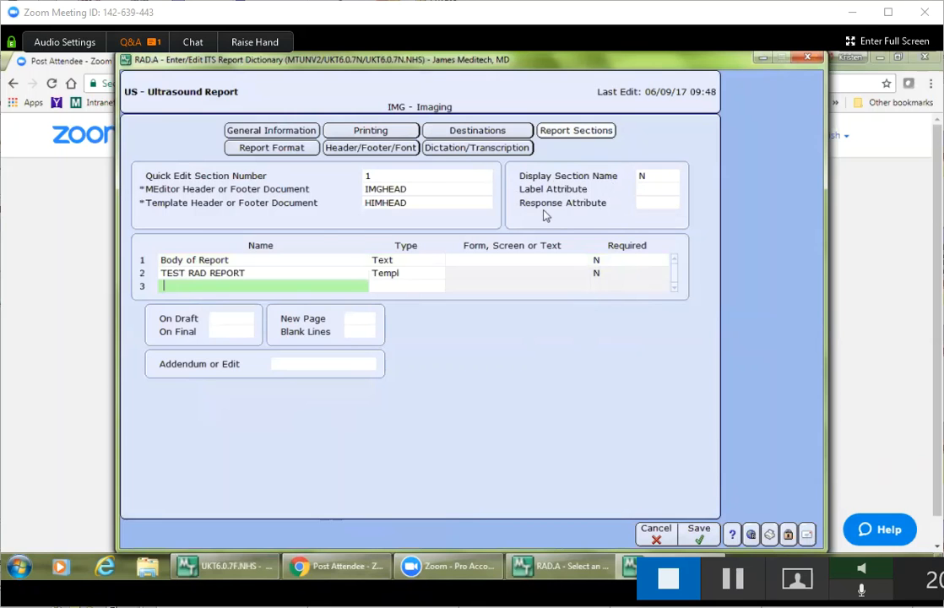
left_click(252, 261)
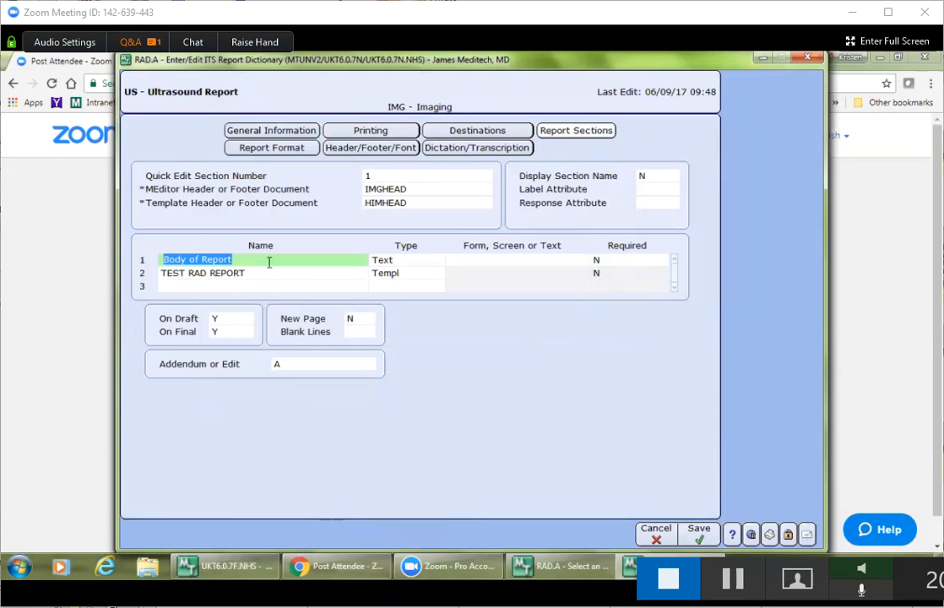
left_click(409, 259)
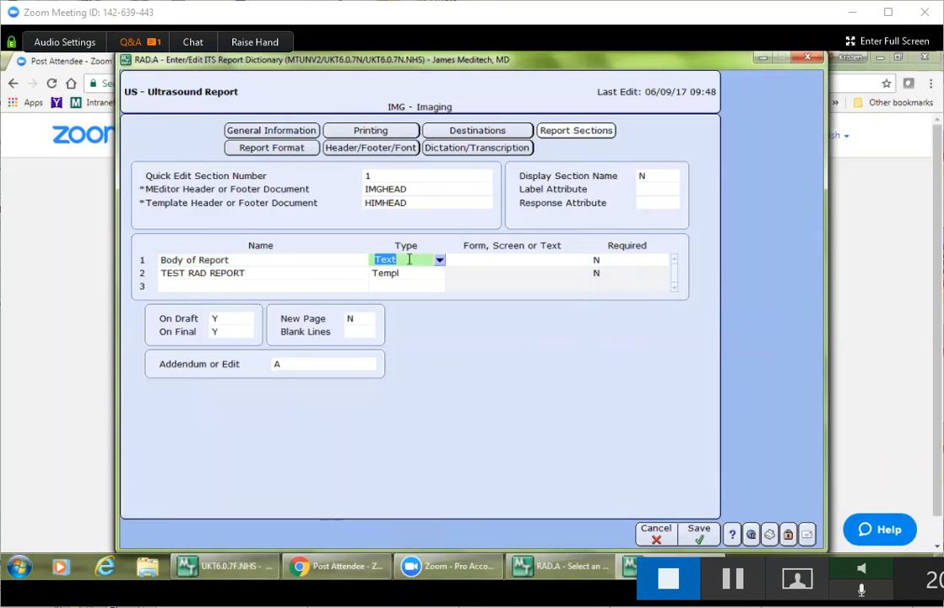
left_click(439, 260)
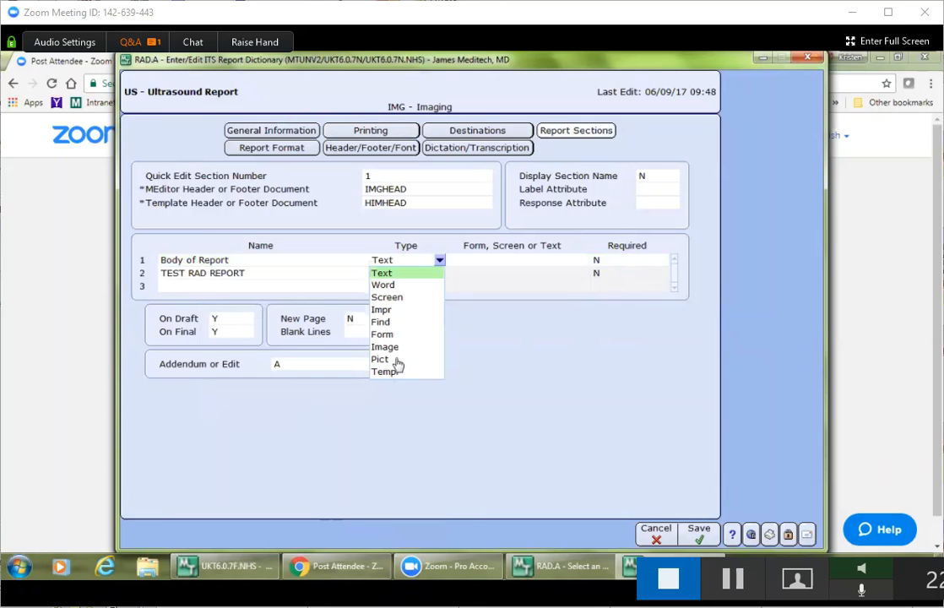
left_click(392, 259)
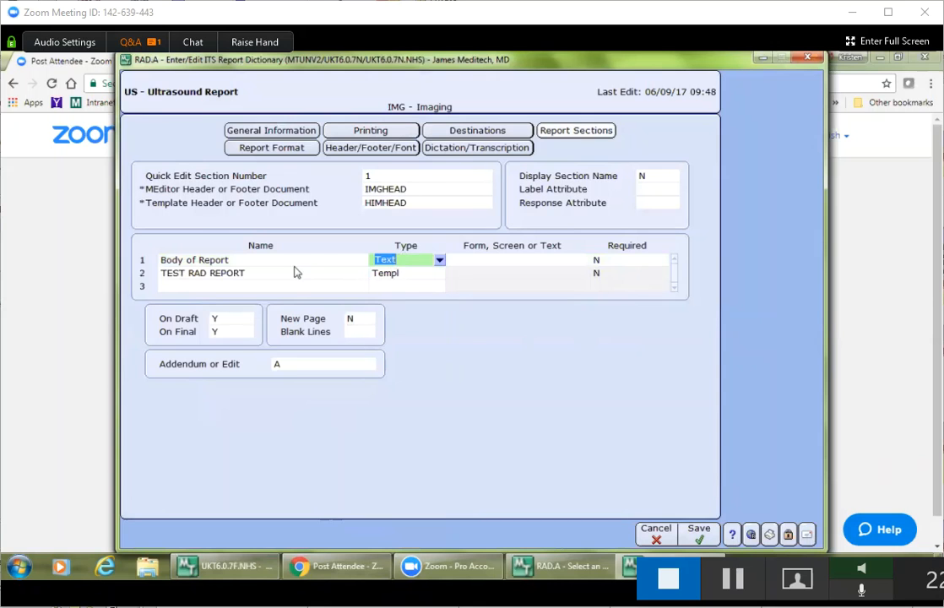
- Try to assign the ED.ABDPAIN document template to the TEST RAD REPORT section
left_click(413, 280)
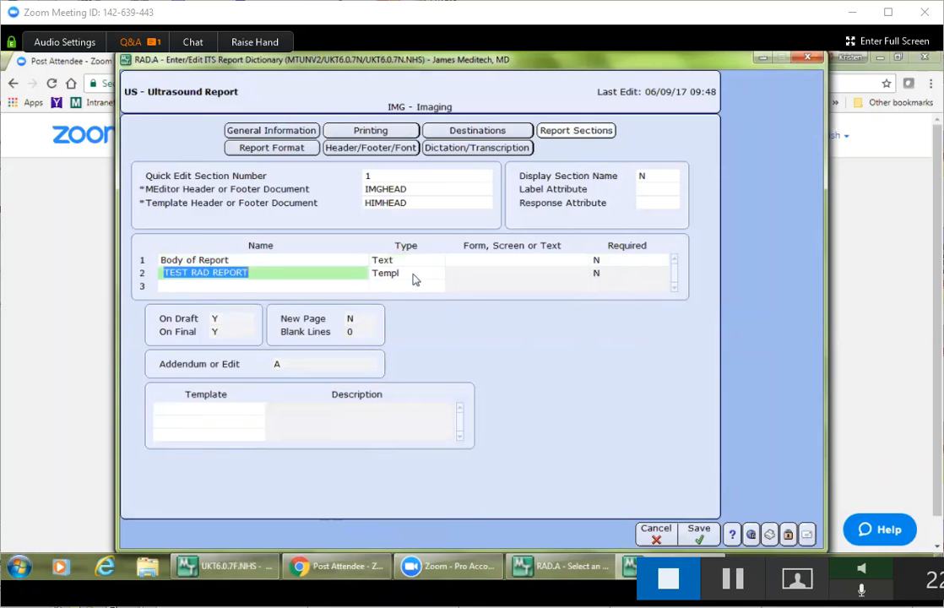
left_click(413, 272)
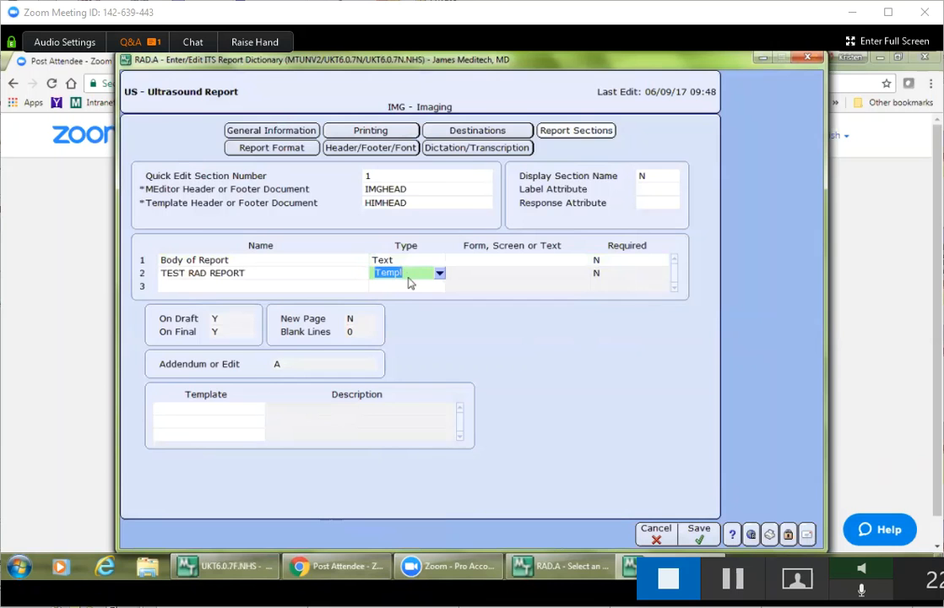
left_click(205, 409)
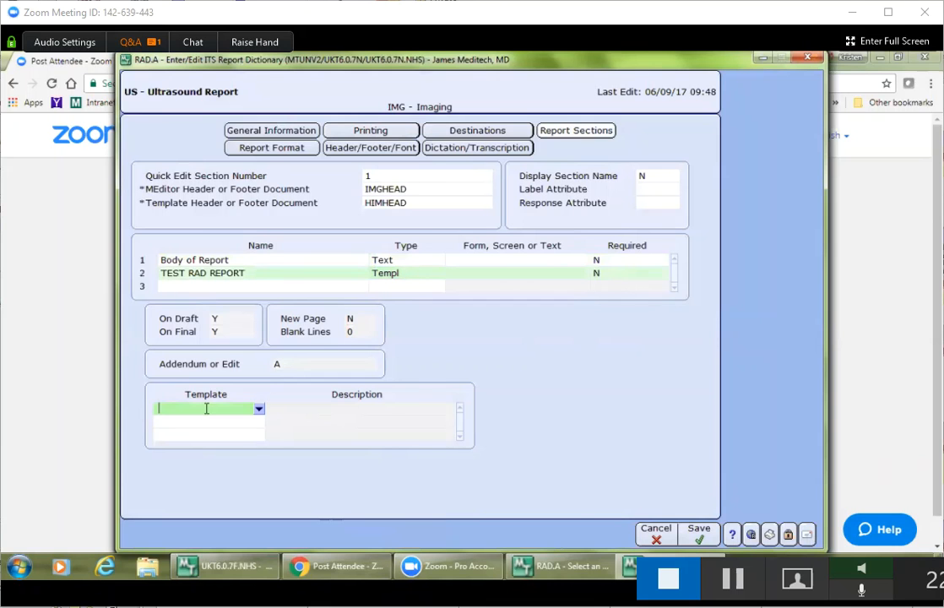
left_click(259, 410)
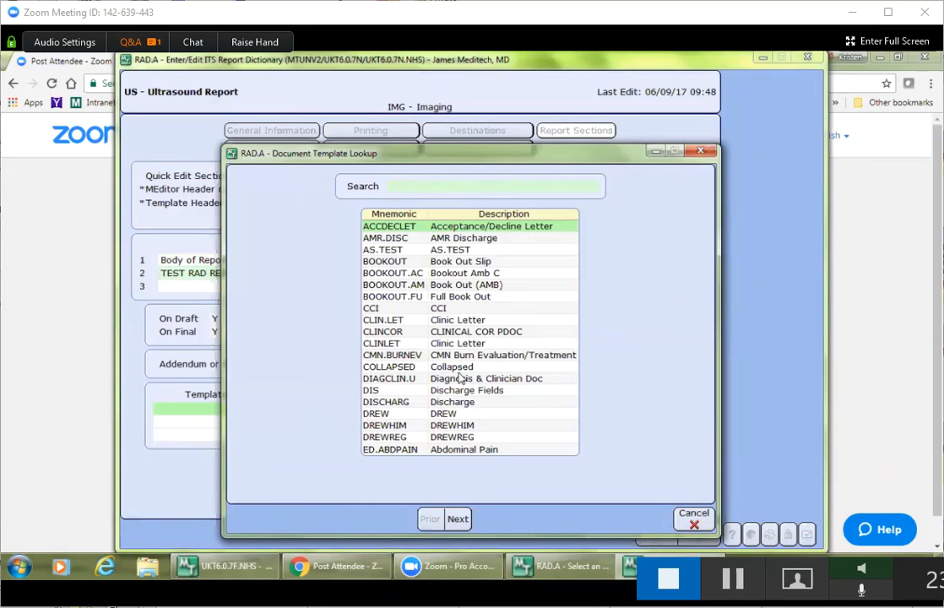
double_click(449, 450)
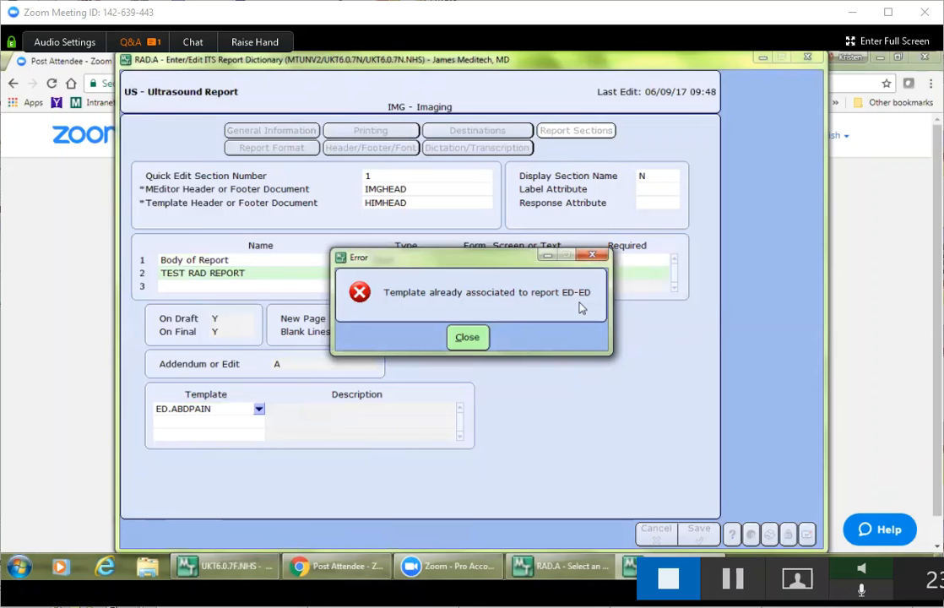
left_click(466, 340)
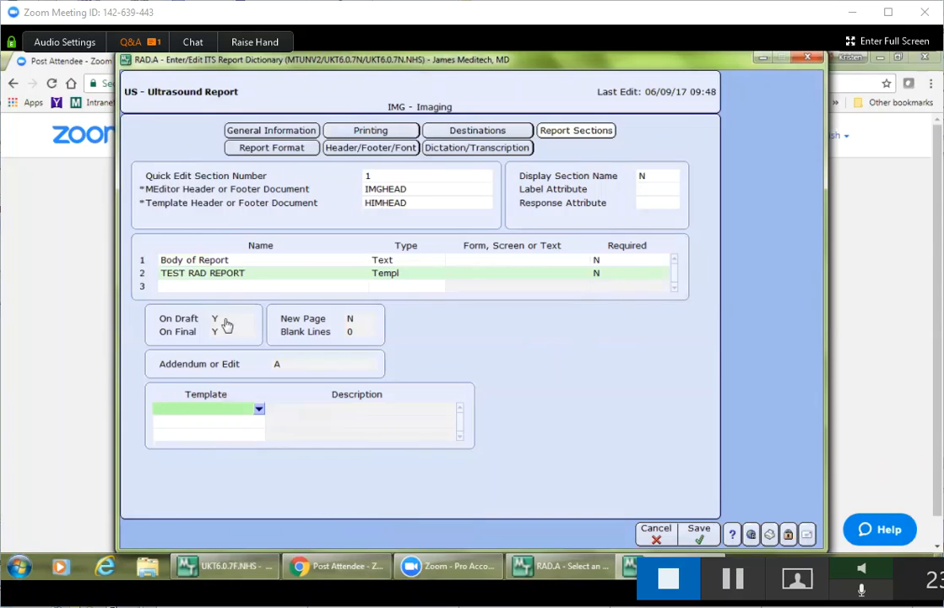
- Assign the HPTEXT document as the Form, Screen or Text of the Body of Report section
left_click(241, 259)
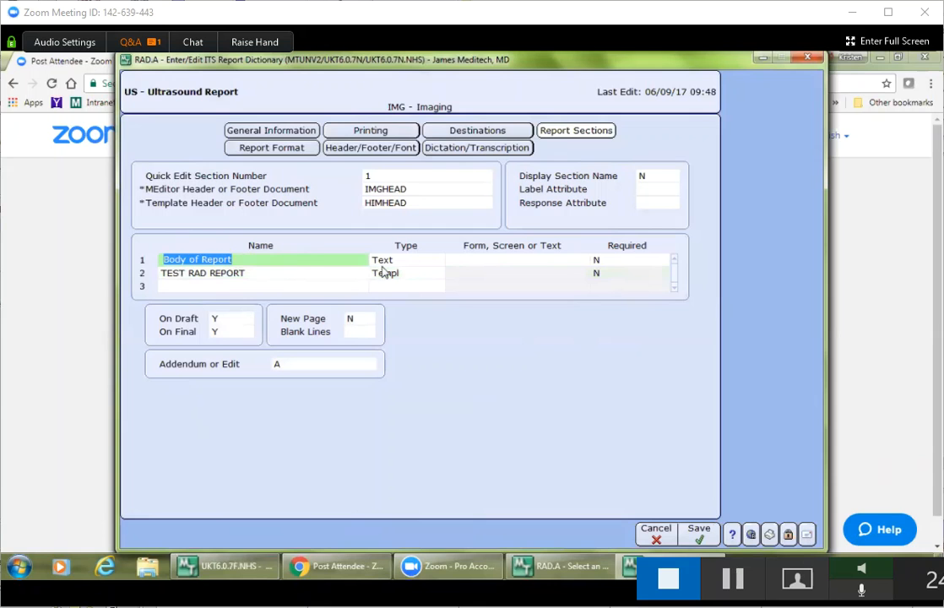
left_click(426, 260)
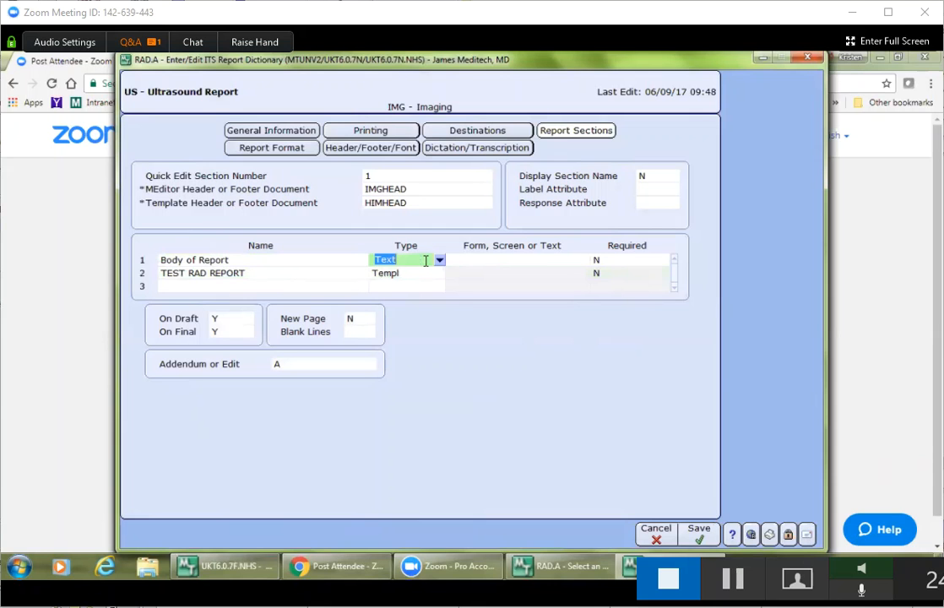
left_click(488, 260)
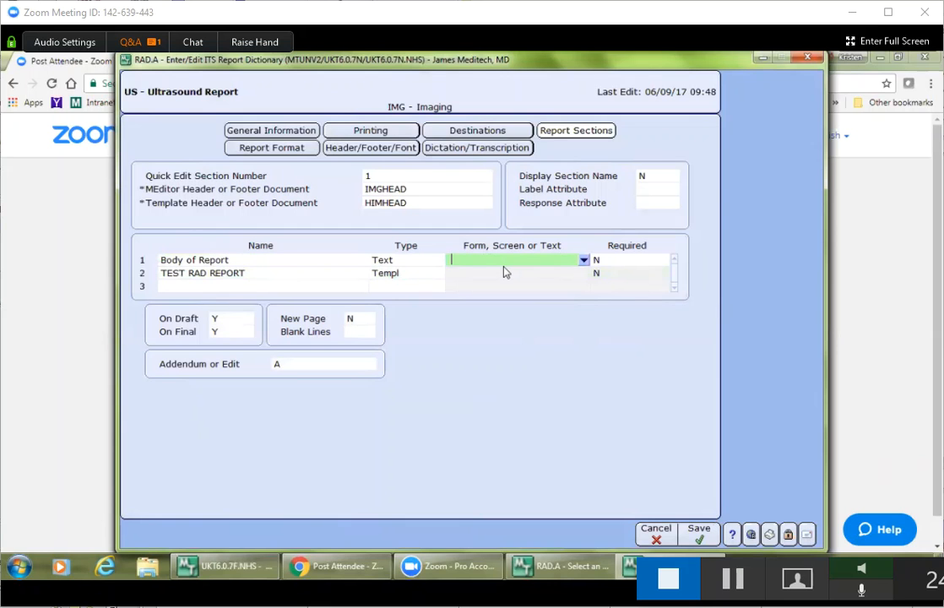
left_click(583, 260)
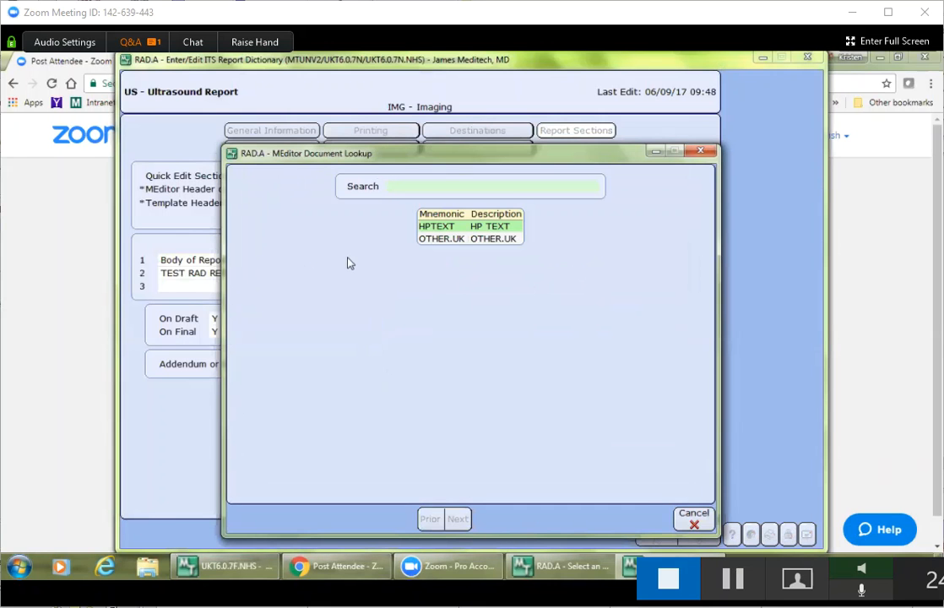
left_click(444, 228)
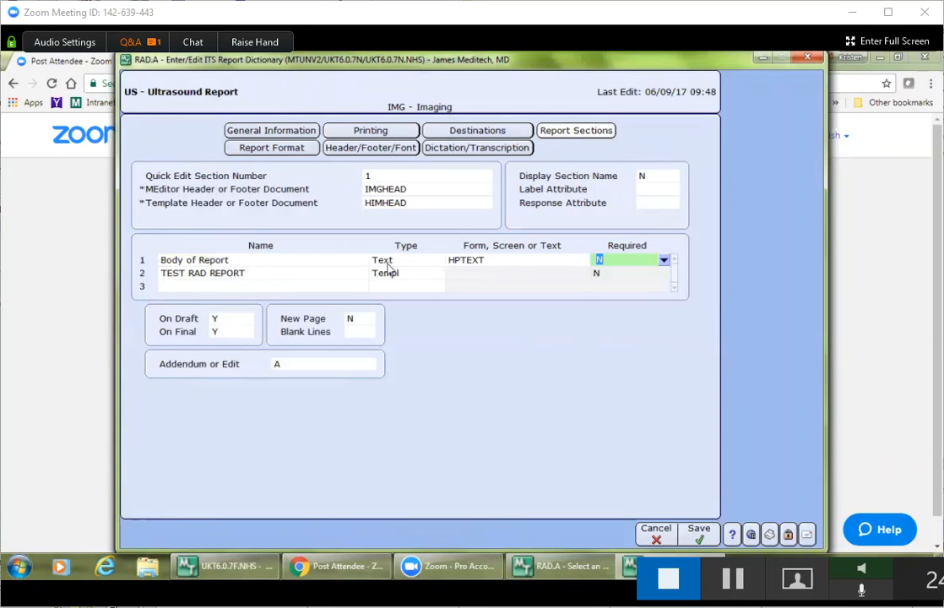
left_click(504, 260)
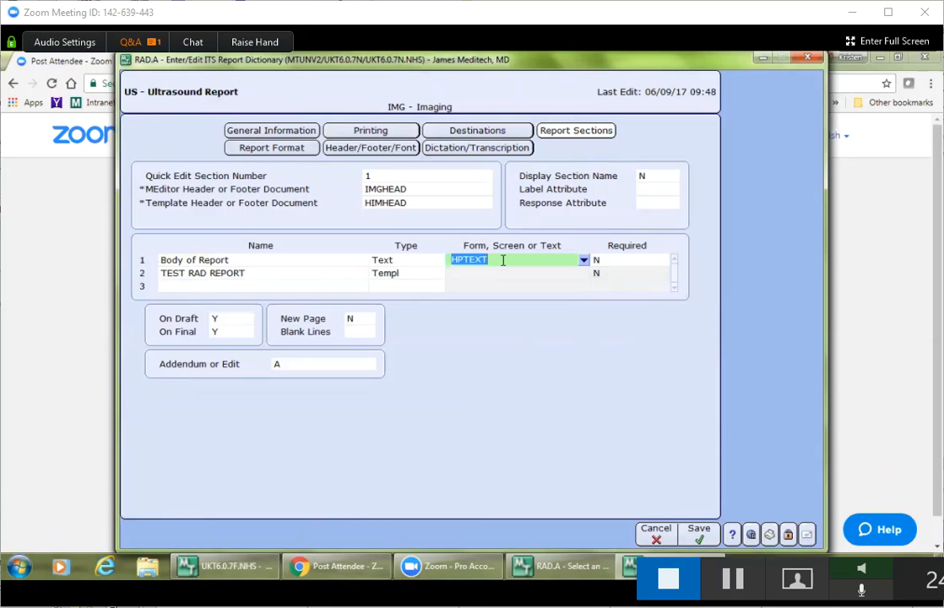
- Change the Body of Report section's type to Screen and assign it the AMR.PROB customer-defined screen
left_click(409, 261)
left_click(439, 262)
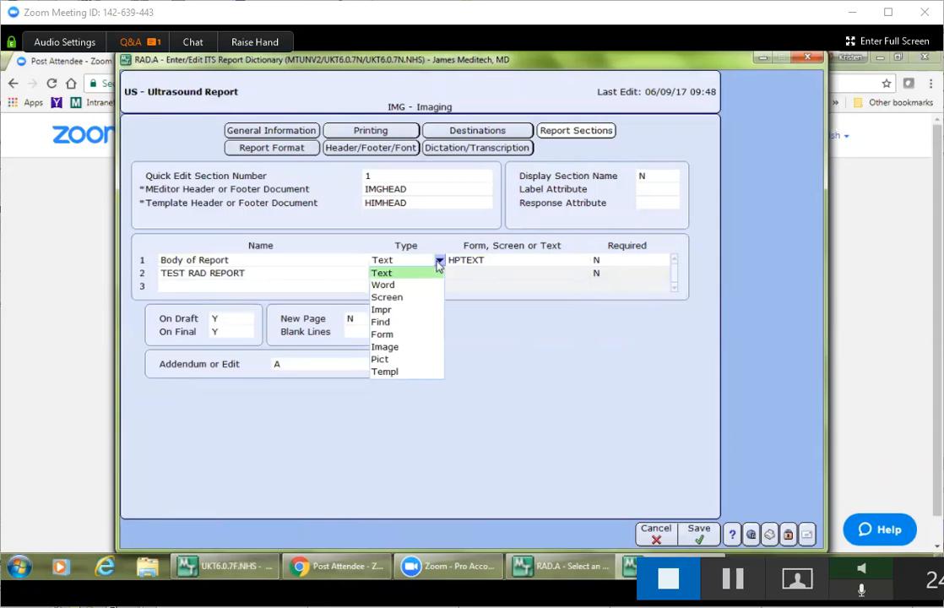
left_click(398, 298)
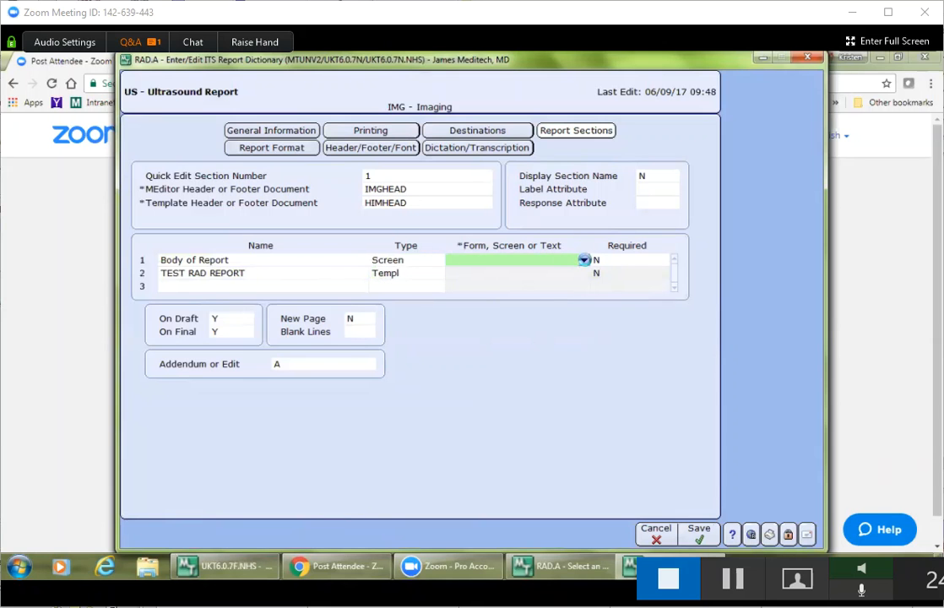
left_click(583, 260)
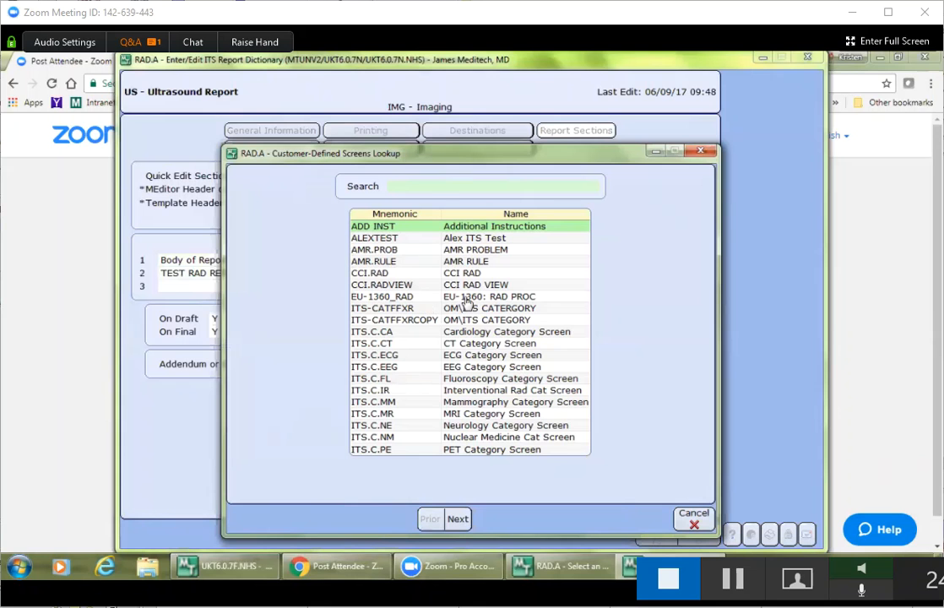
double_click(453, 253)
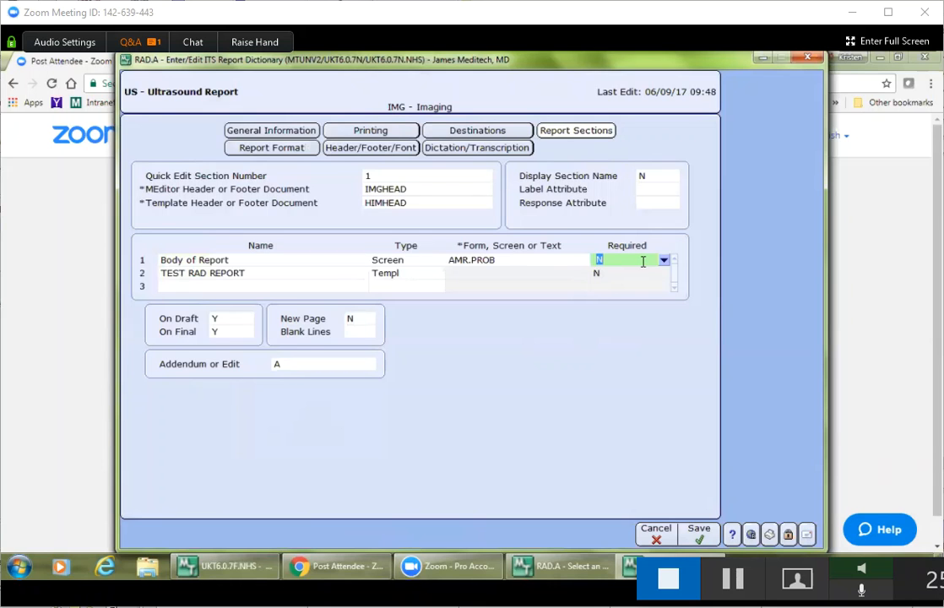
- Review the TEST RAD REPORT section and the Body of Report section's On Draft, On Final and New Page settings
left_click(249, 273)
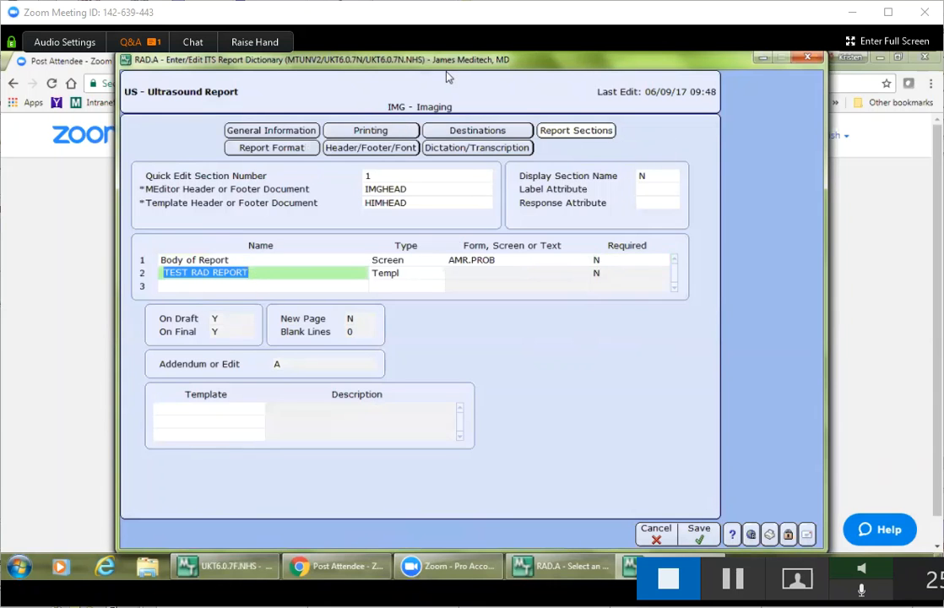
left_click(452, 100)
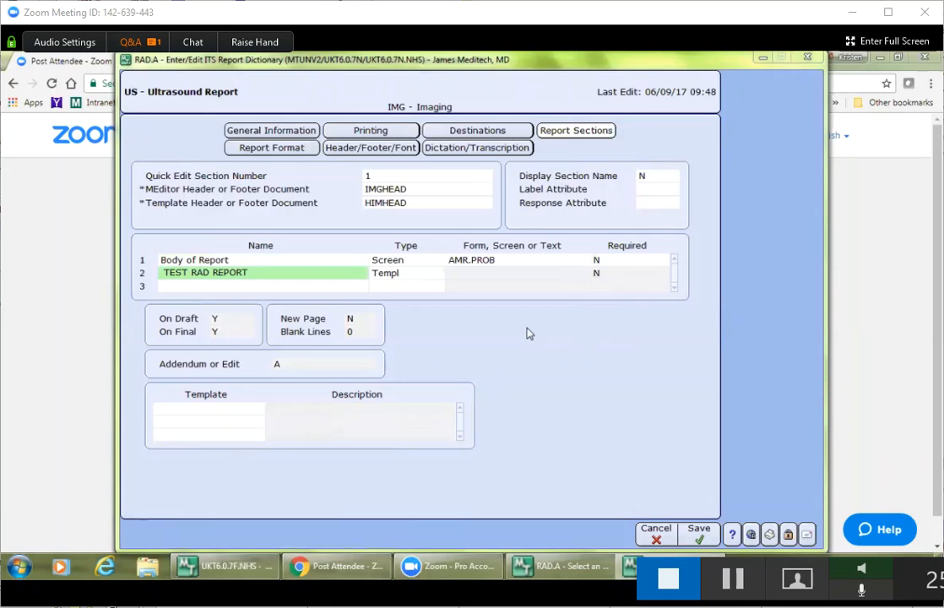
left_click(237, 261)
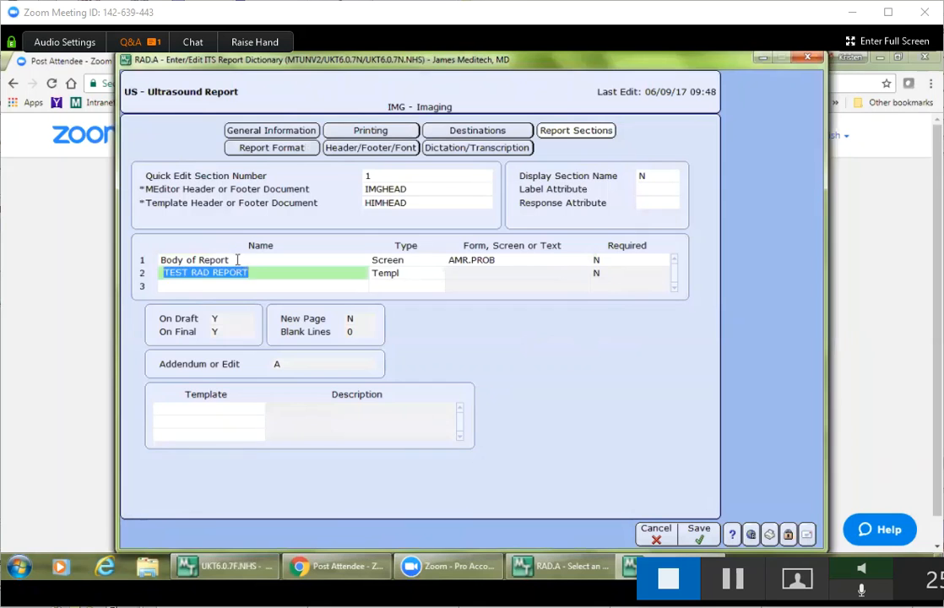
left_click(230, 320)
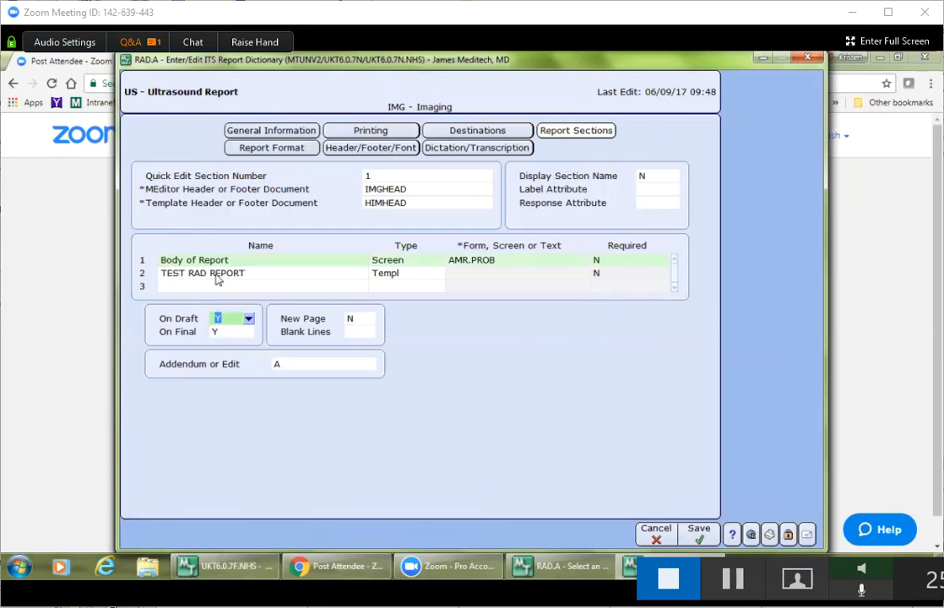
left_click(231, 332)
left_click(366, 324)
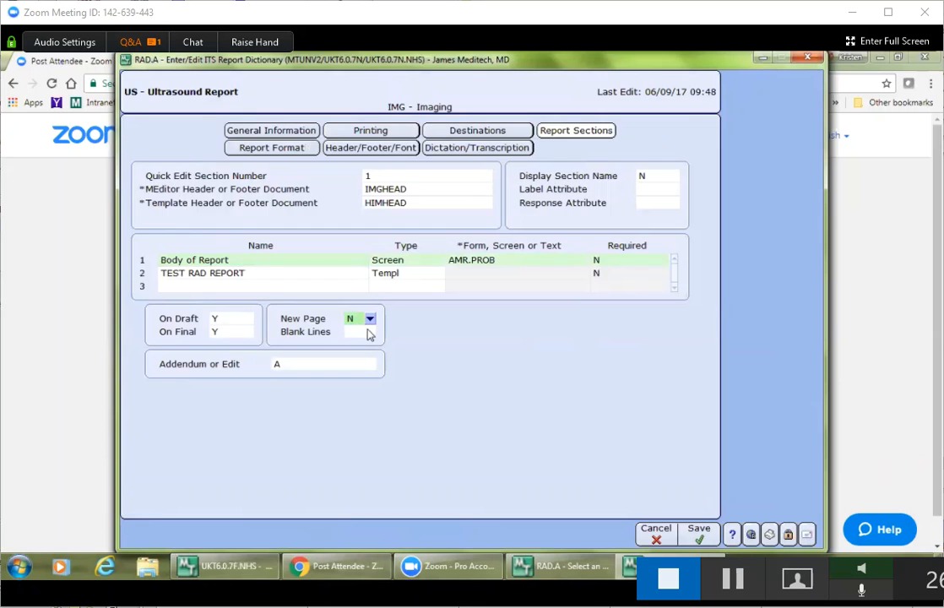
- Set the Body of Report section's Blank Lines to 5 and its Addendum or Edit option to E
left_click(368, 333)
left_click(371, 332)
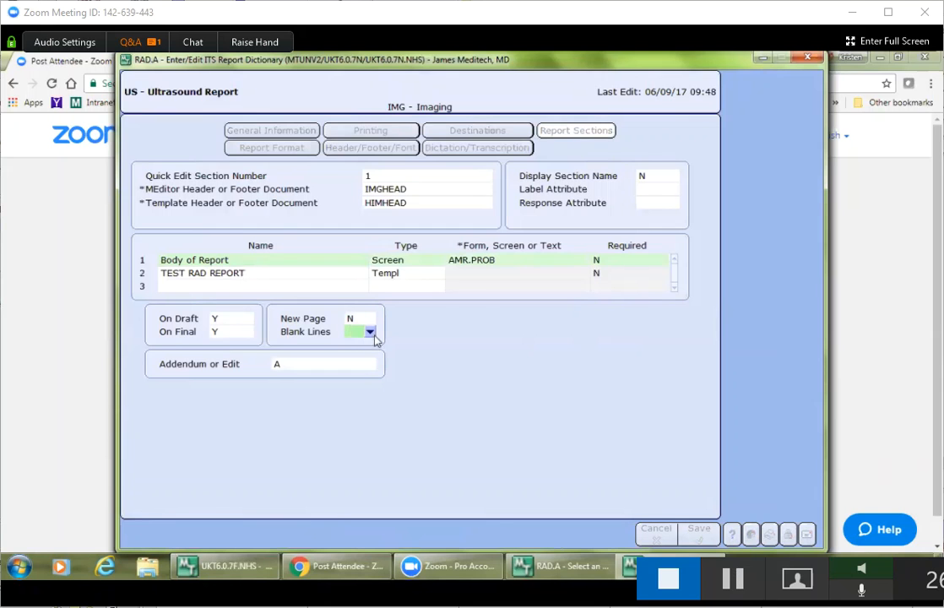
left_click(470, 317)
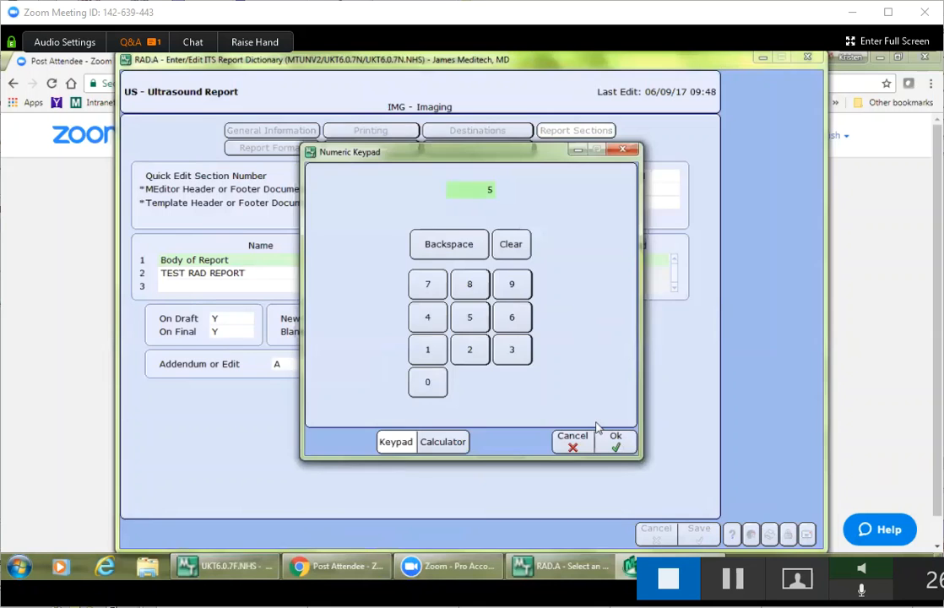
left_click(604, 437)
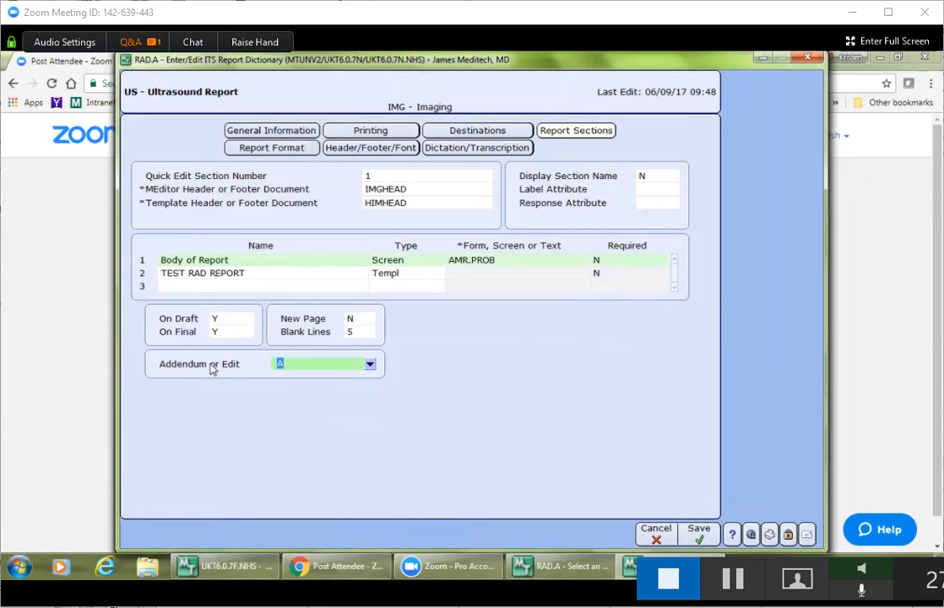
key("BackSpace")
left_click(371, 365)
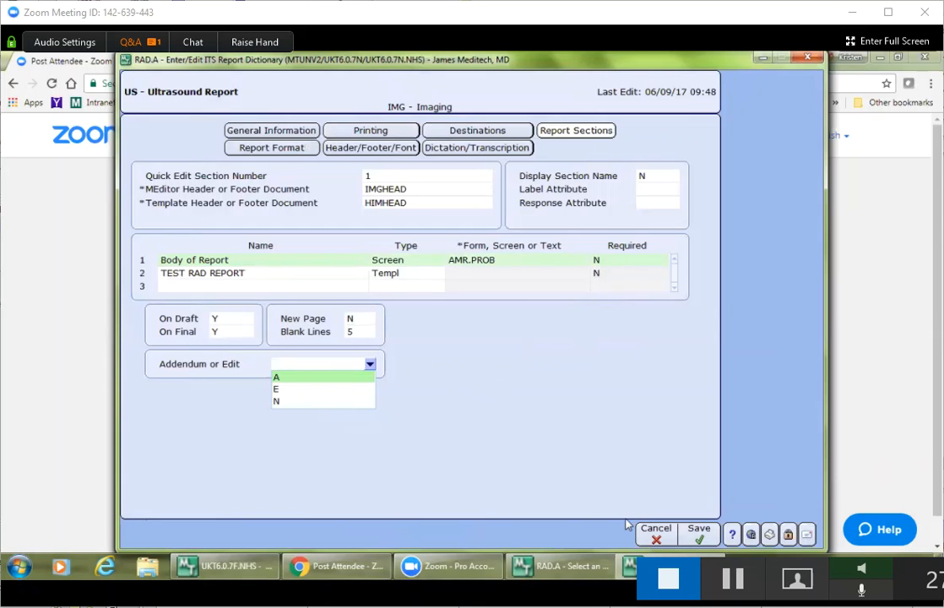
left_click(283, 389)
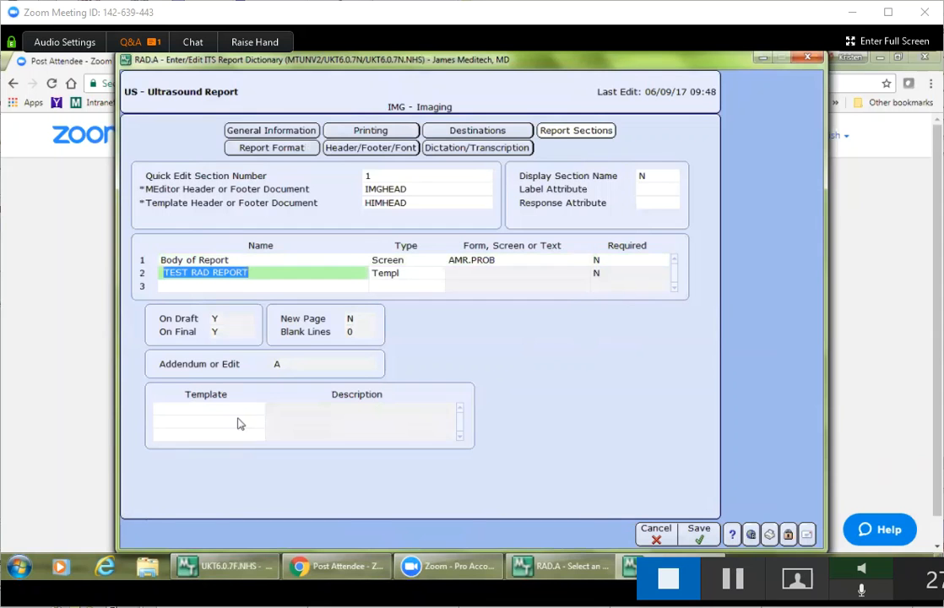
- Open the report format settings and review the available Labels options, keeping Y selected
left_click(261, 150)
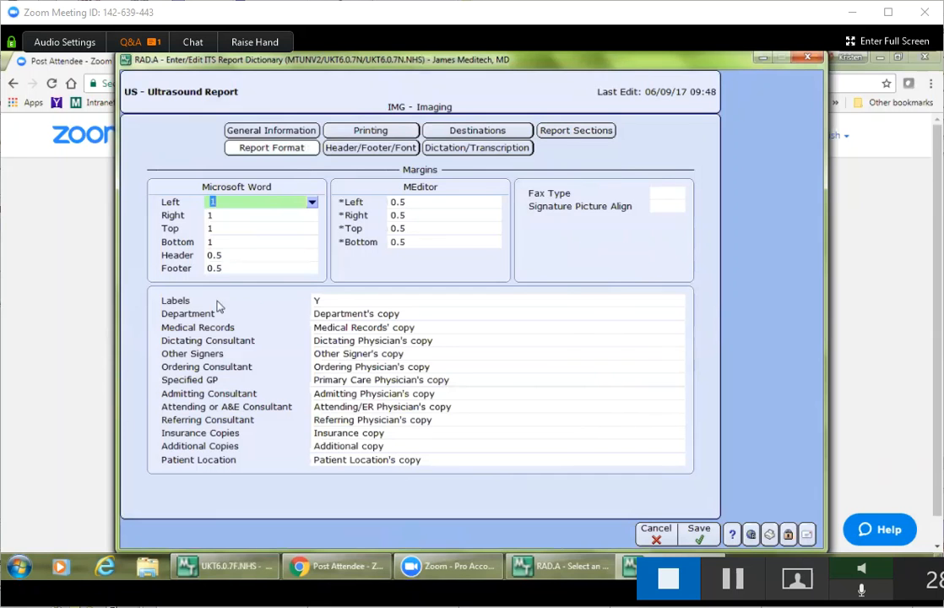
left_click(337, 304)
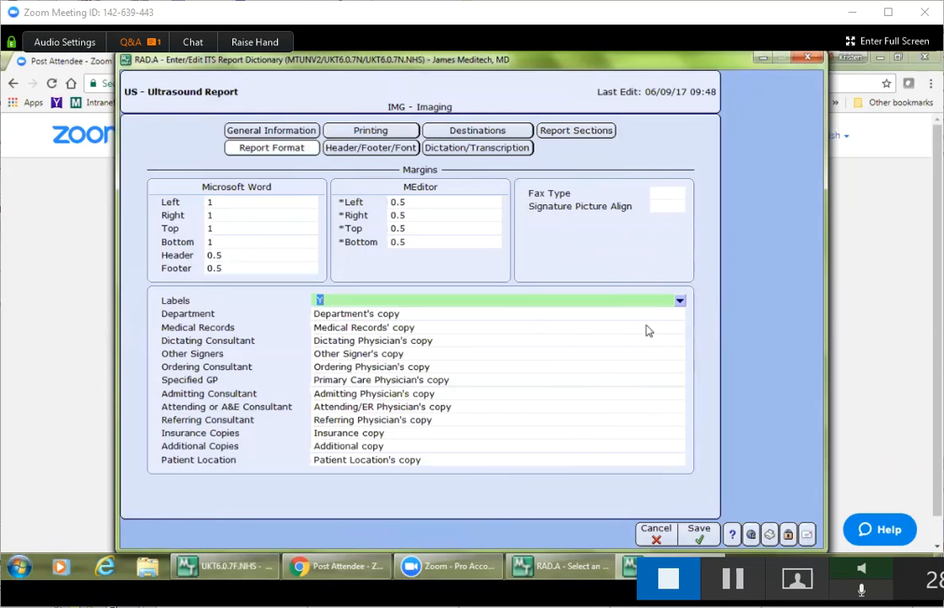
left_click(680, 302)
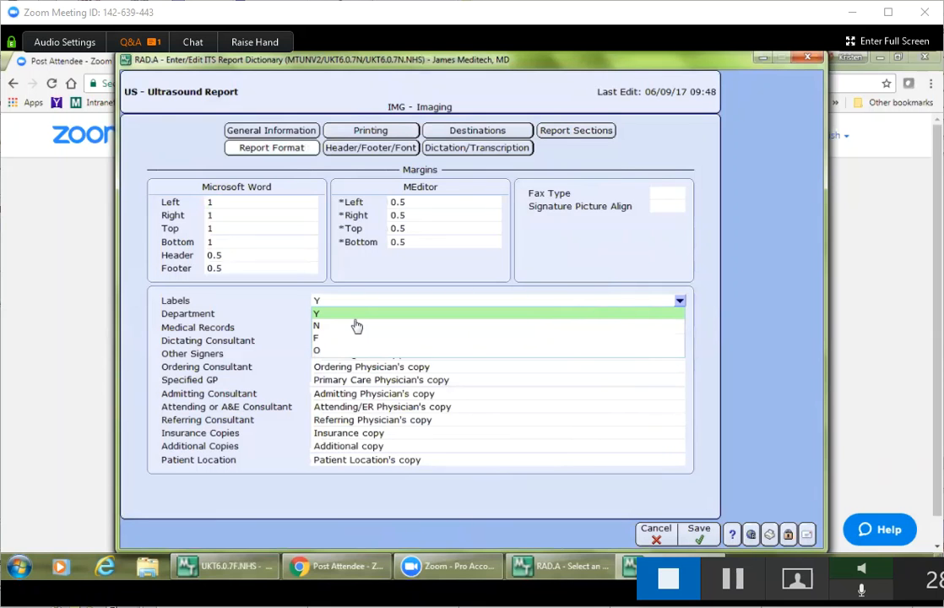
left_click(345, 310)
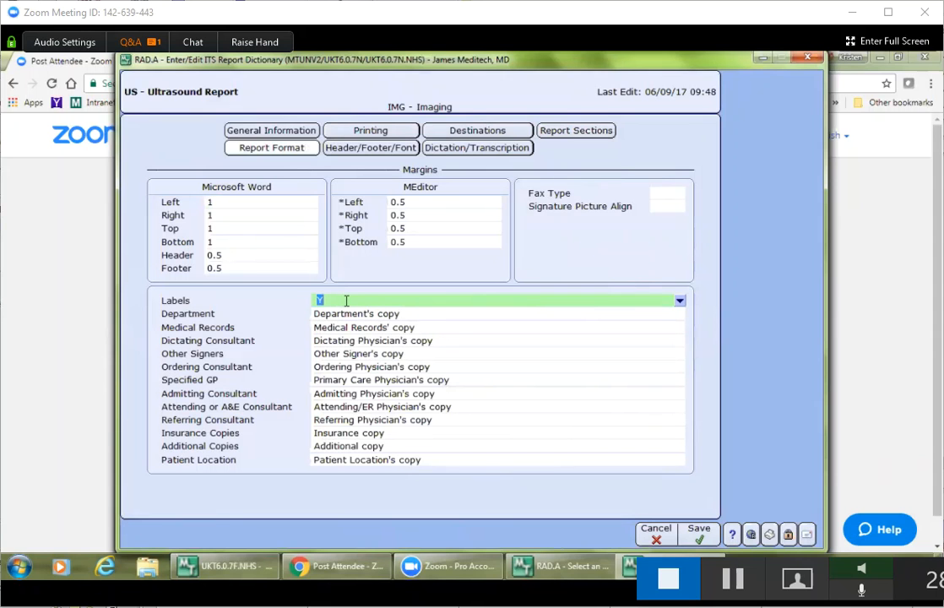
- Replace the Department copy label with the text "Department"
left_click(415, 314)
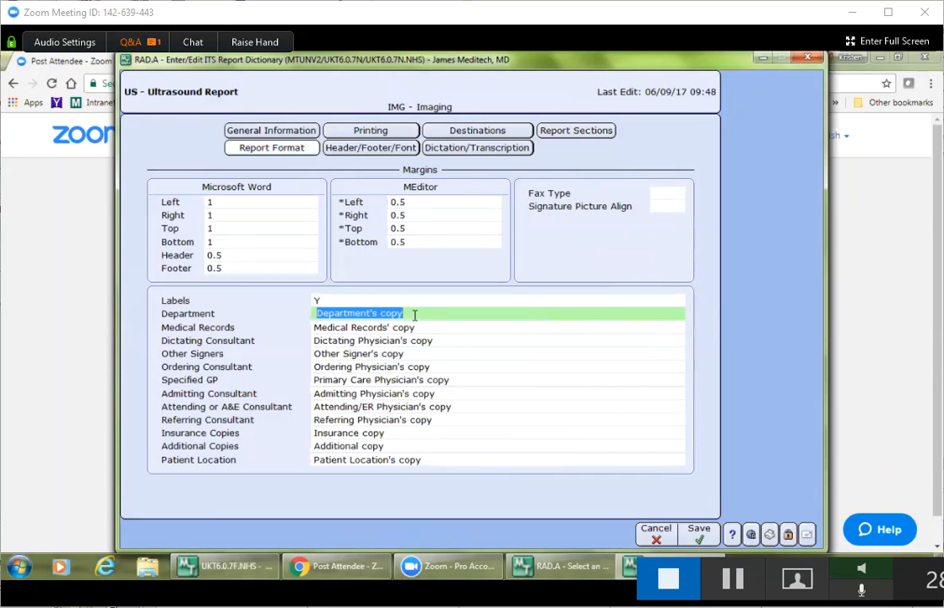
key("BackSpace")
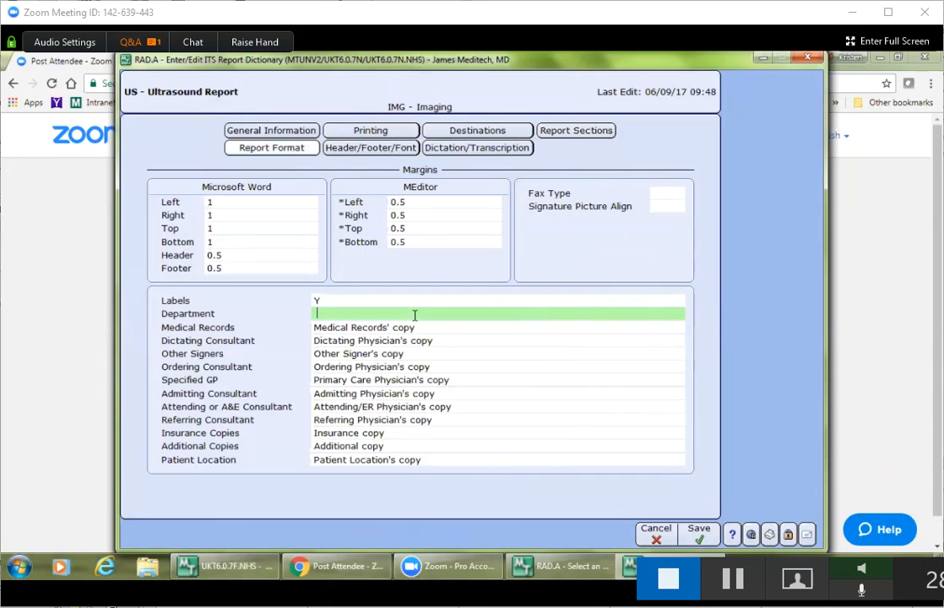
type("Deaprtment")
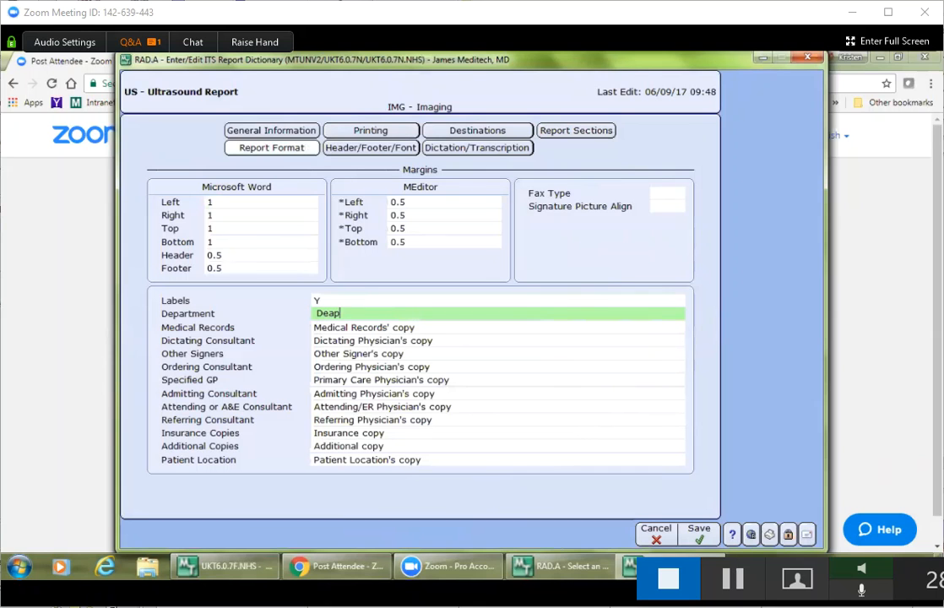
key("BackSpace")
key("BackSpace")
key("BackSpace")
key("BackSpace")
key("BackSpace")
key("BackSpace")
key("BackSpace")
key("BackSpace")
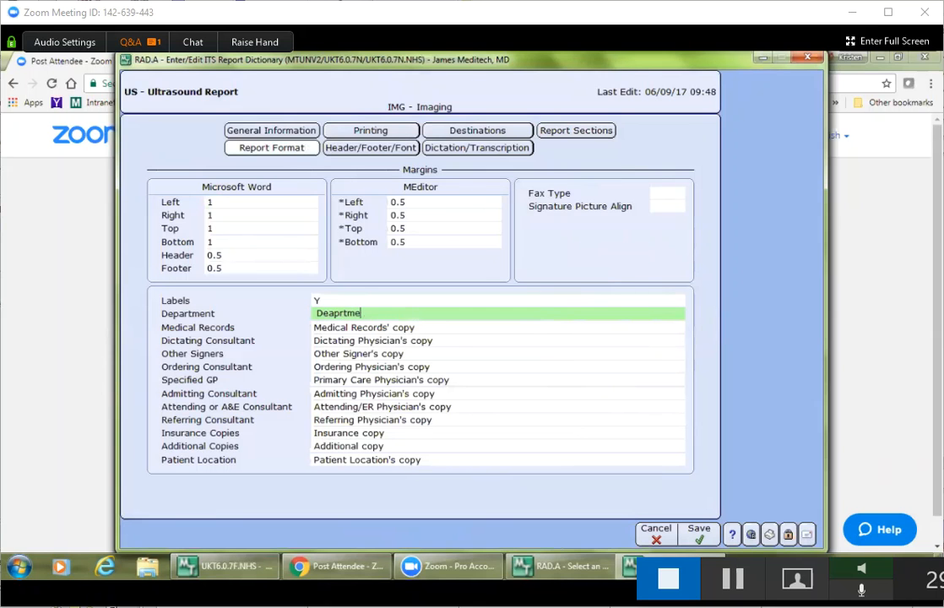
type("partment")
- Open the header, footer and font settings and assign HEADER.DOC as the MS Word Header or Footer File
left_click(373, 149)
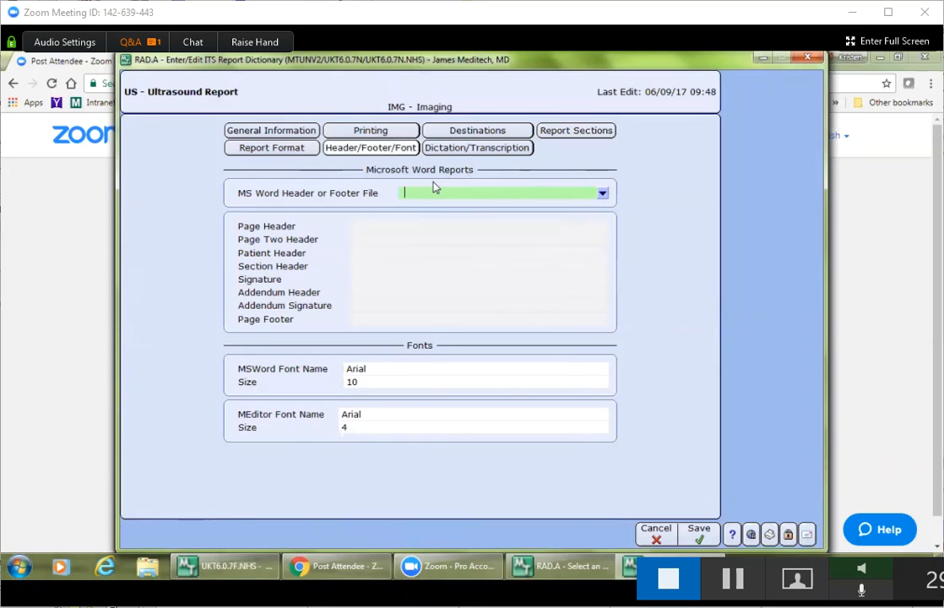
left_click(602, 194)
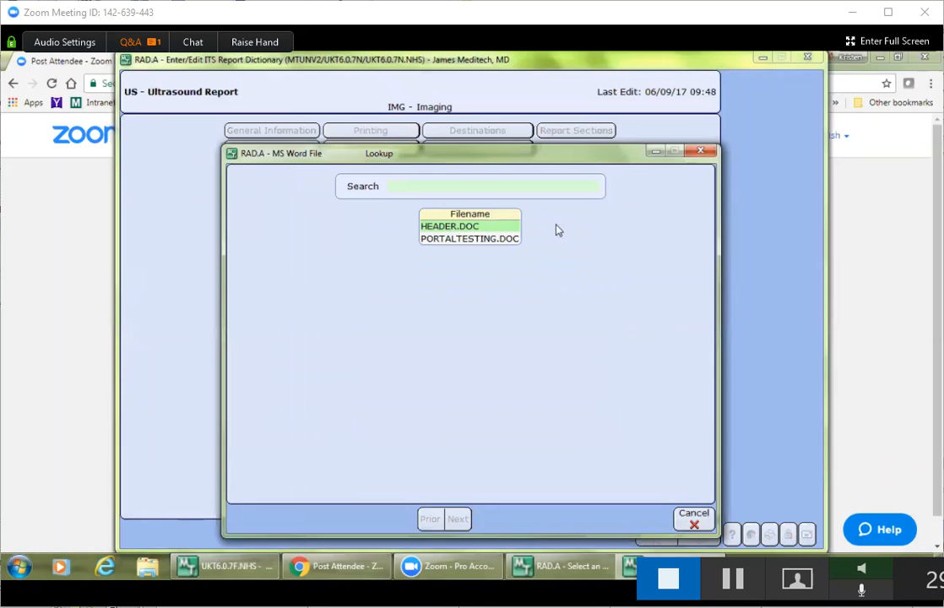
left_click(456, 226)
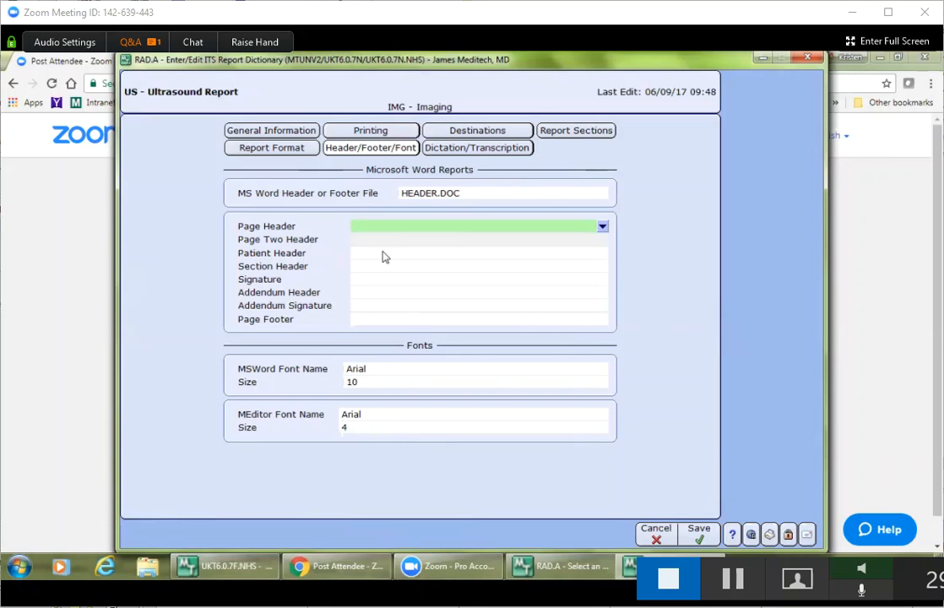
- Set Page Header to Y and Page Two Header to N for the Microsoft Word reports
left_click(601, 229)
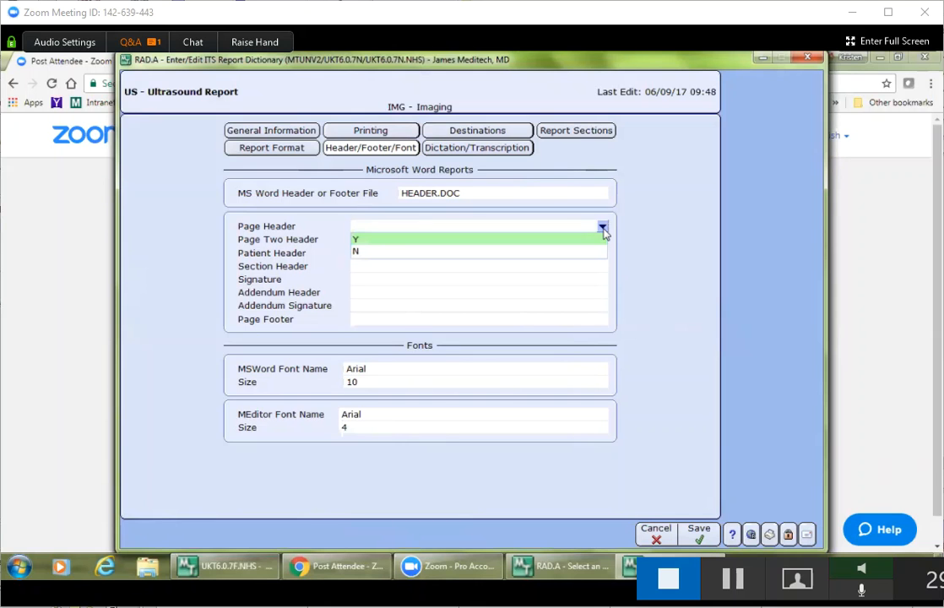
left_click(362, 239)
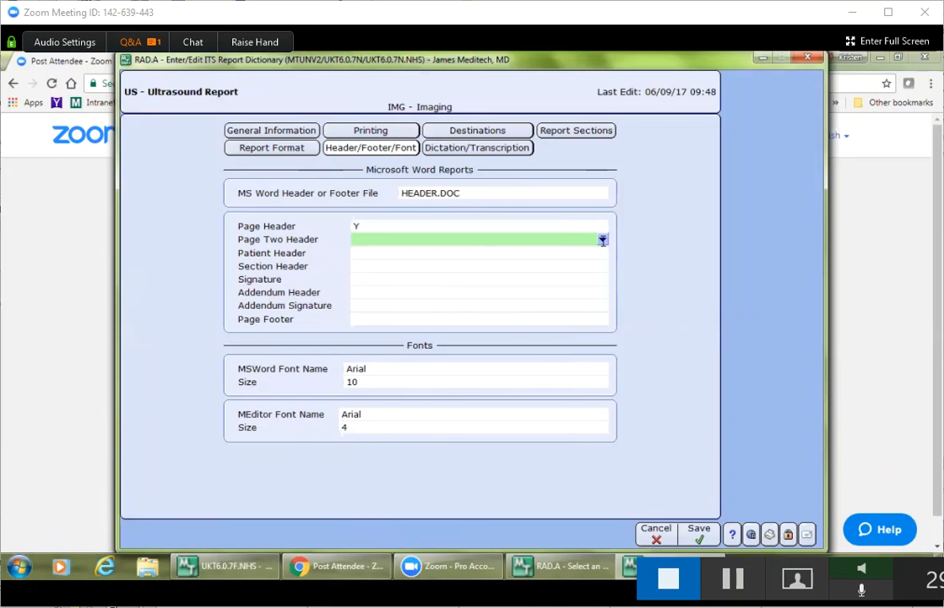
left_click(601, 242)
left_click(375, 266)
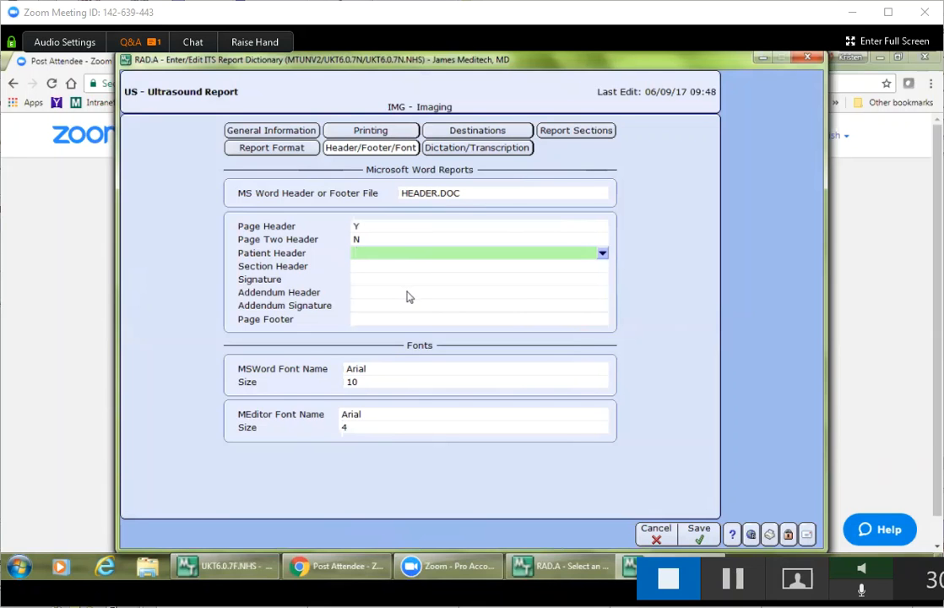
- Review the font name and size settings for MS Word and MEditor, and open the dictation and transcription settings
left_click(400, 374)
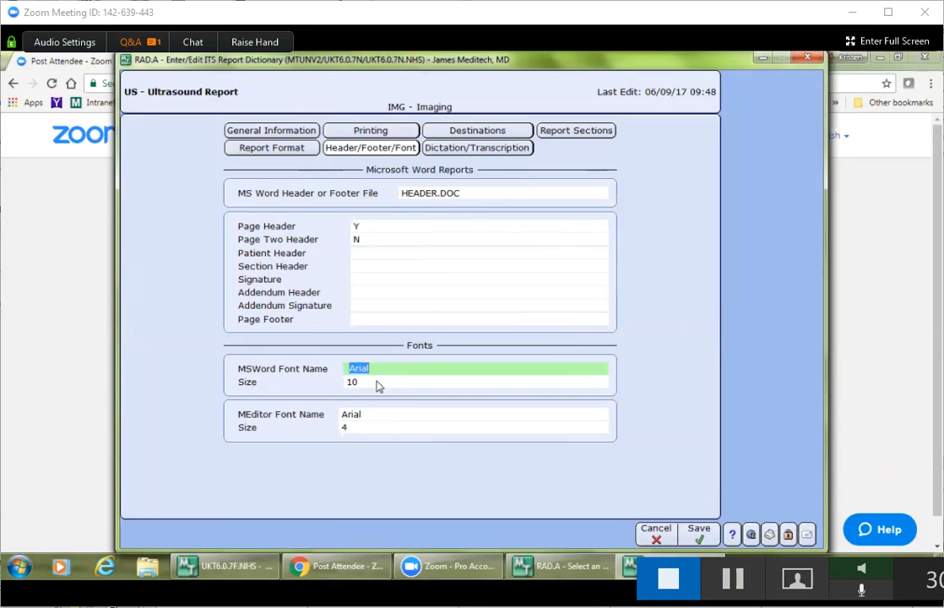
left_click(378, 381)
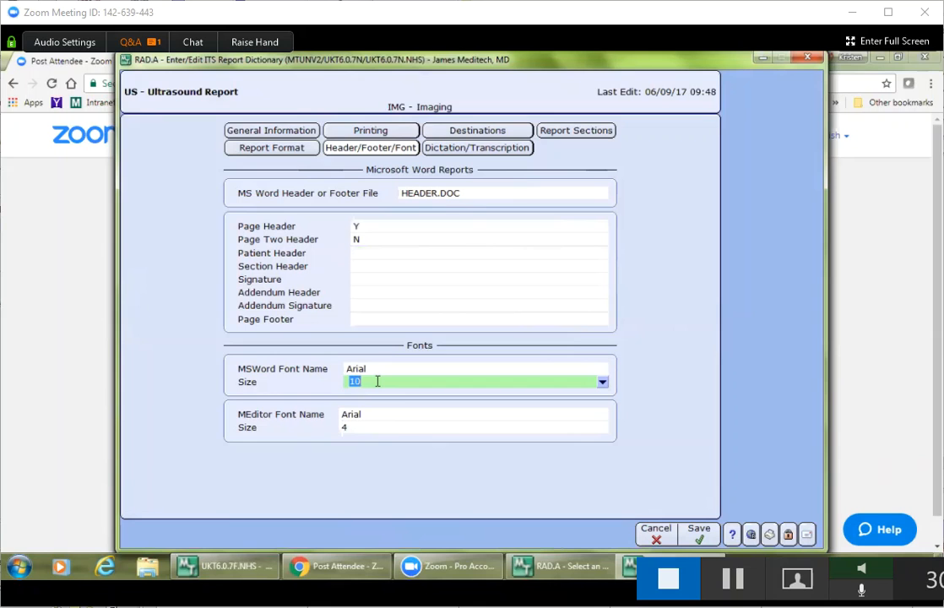
left_click(372, 415)
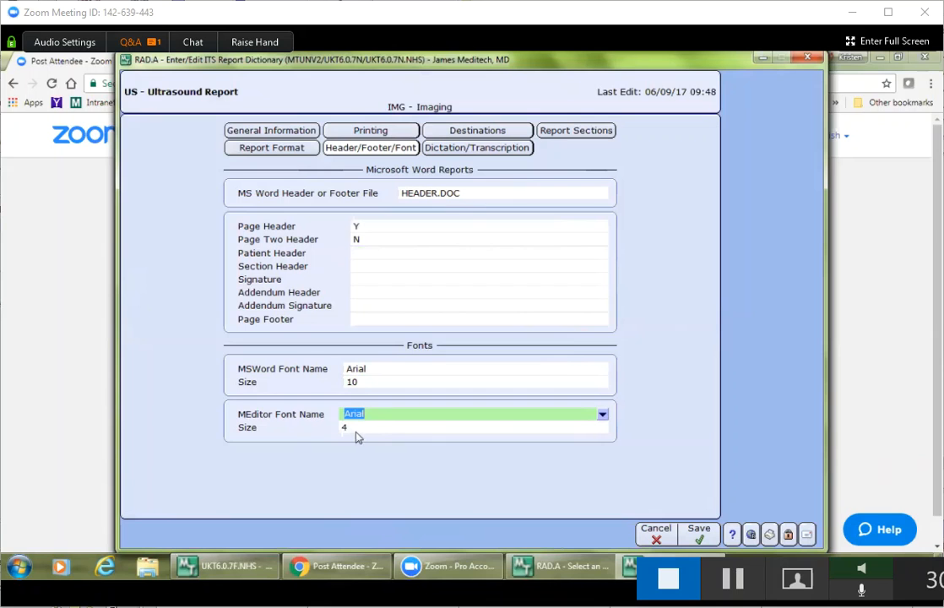
left_click(356, 429)
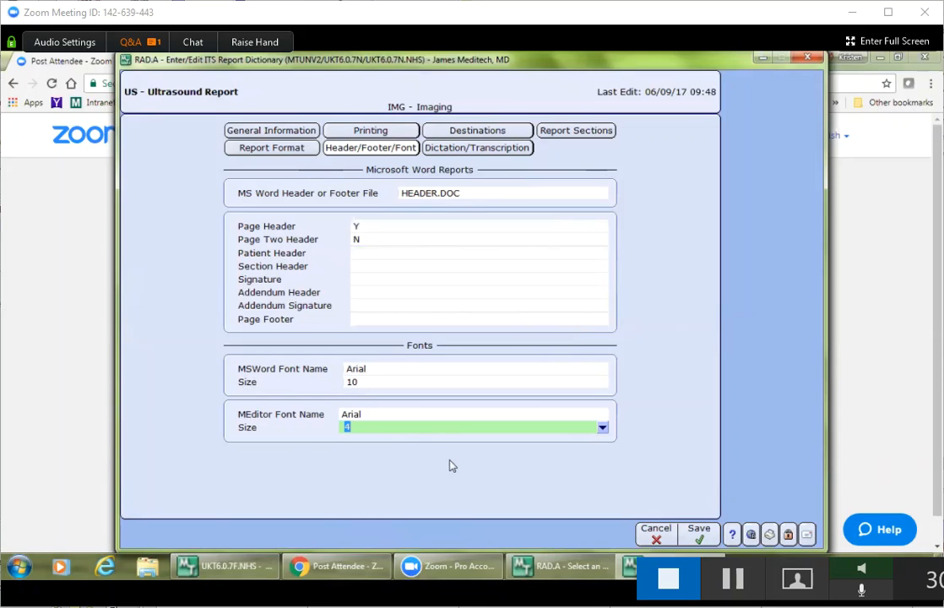
left_click(465, 151)
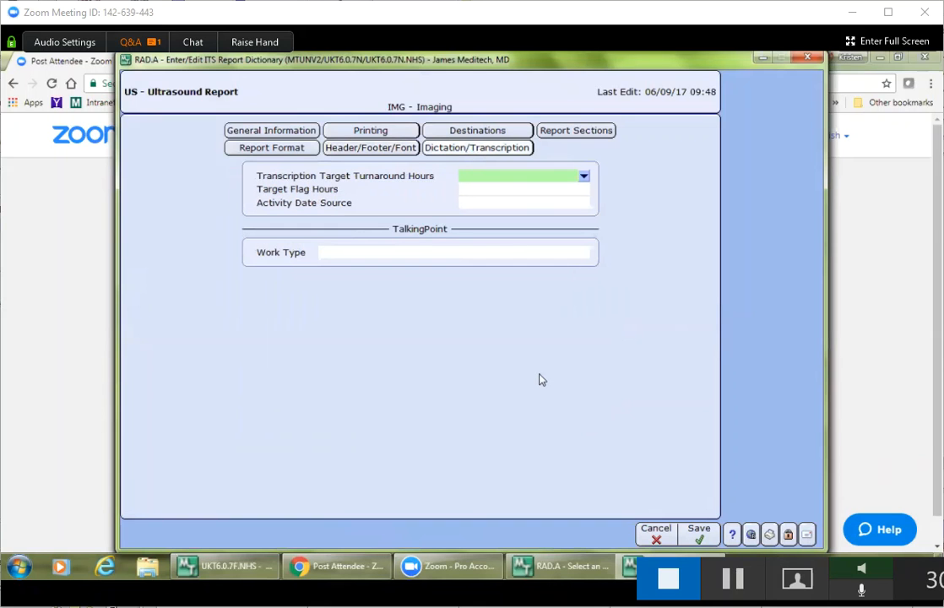
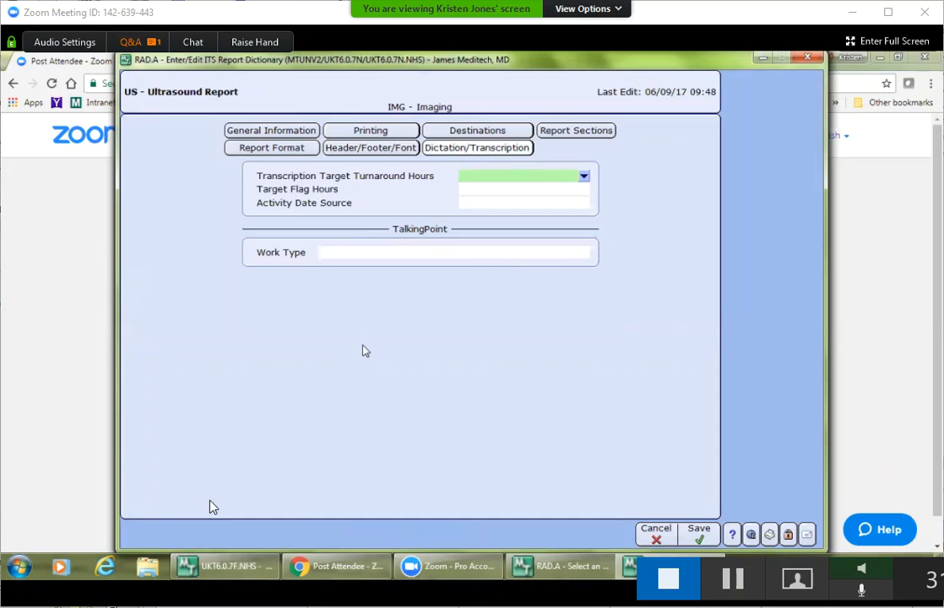
- Raise the speaker volume in Zoom's audio settings and close them
left_click(53, 44)
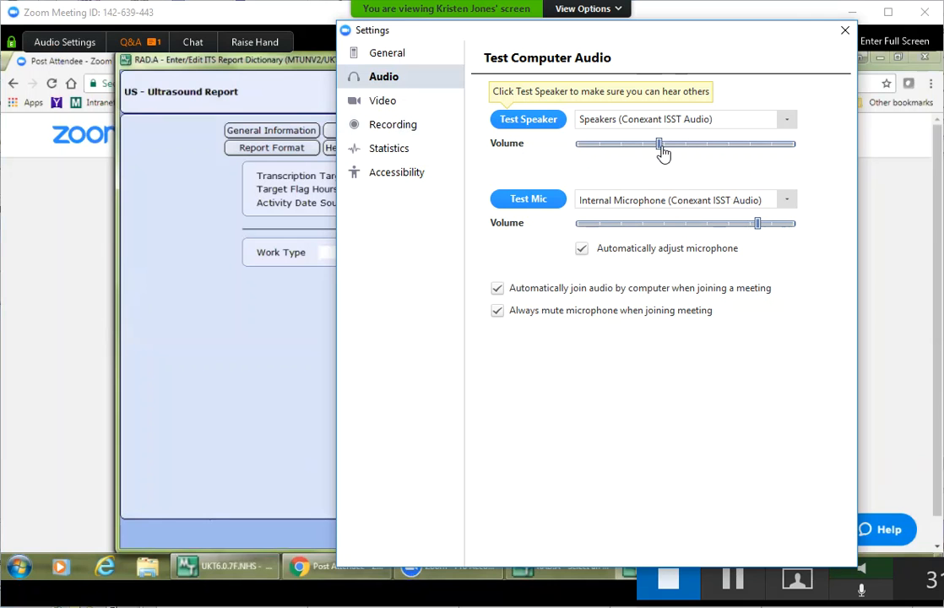
left_click_drag(700, 150, 803, 152)
left_click(847, 34)
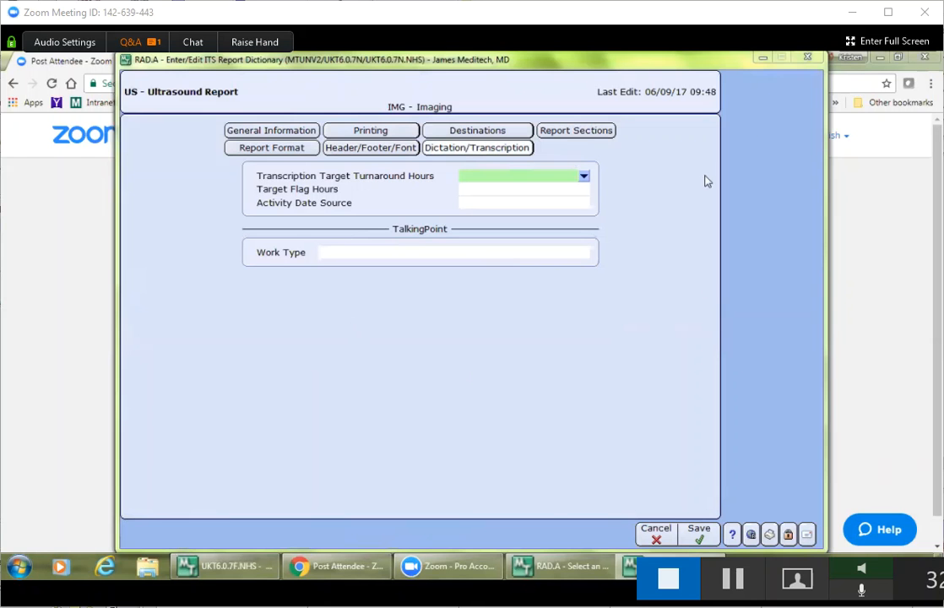
- Exit the Ultrasound Report entry without saving the changes and close the ITS Report Dictionary
left_click(807, 57)
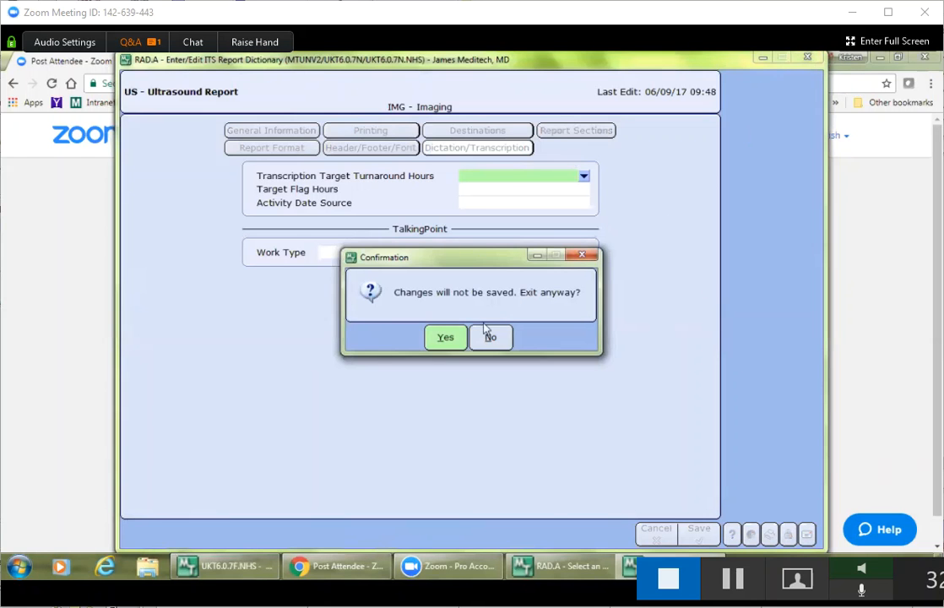
left_click(453, 338)
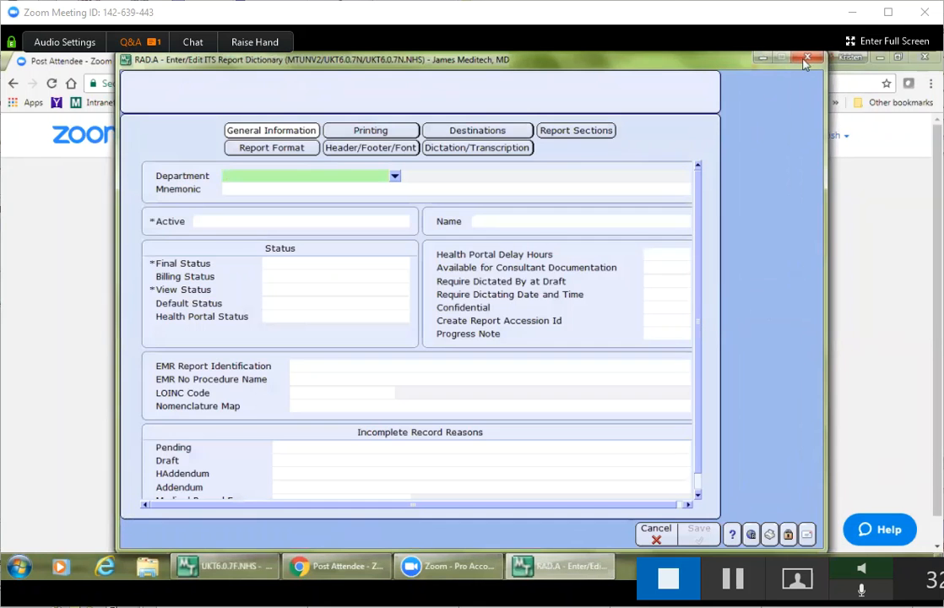
left_click(804, 58)
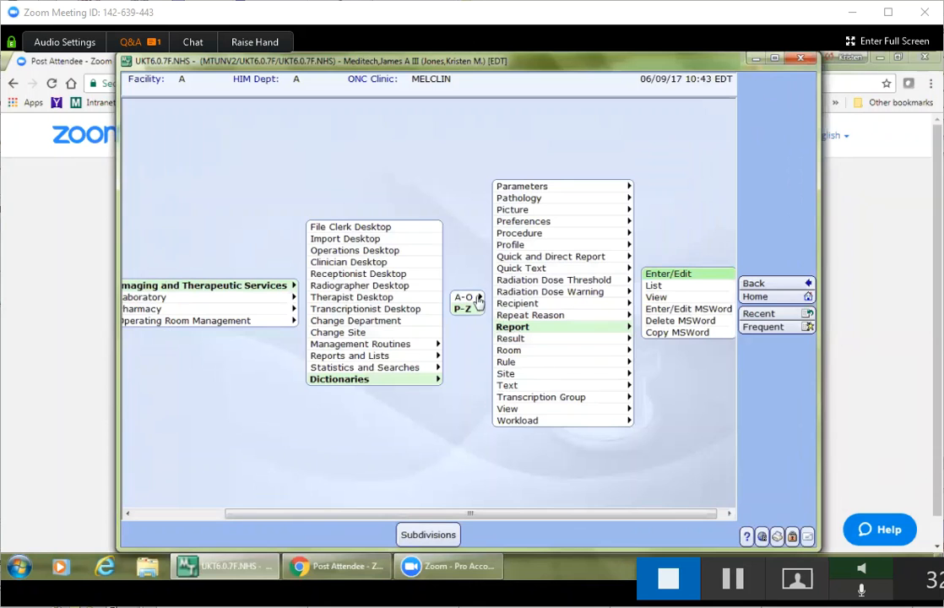
- Open the IMGHEAD entry for editing in the Imaging and Therapeutic Services MEditor Document Dictionary
left_click(475, 297)
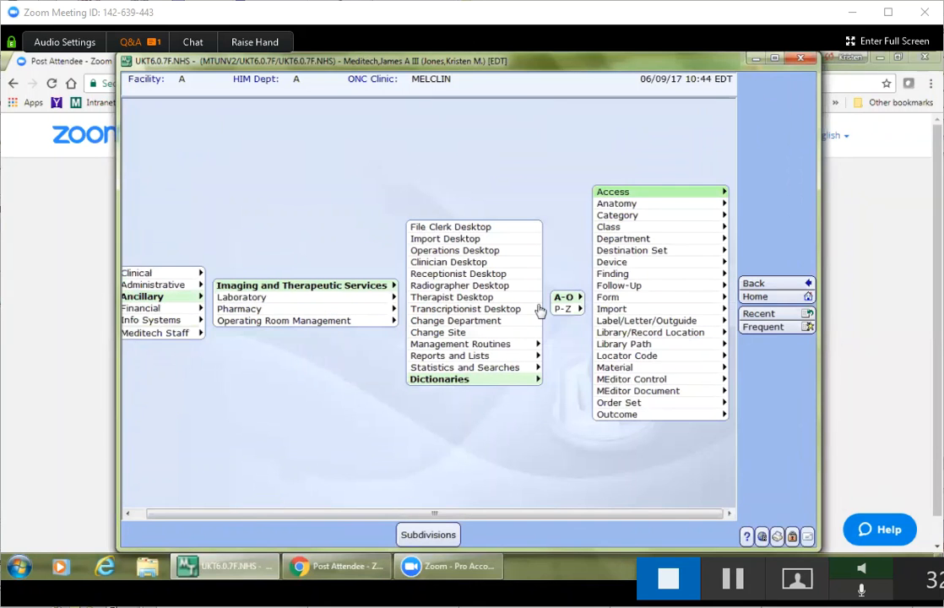
left_click(641, 392)
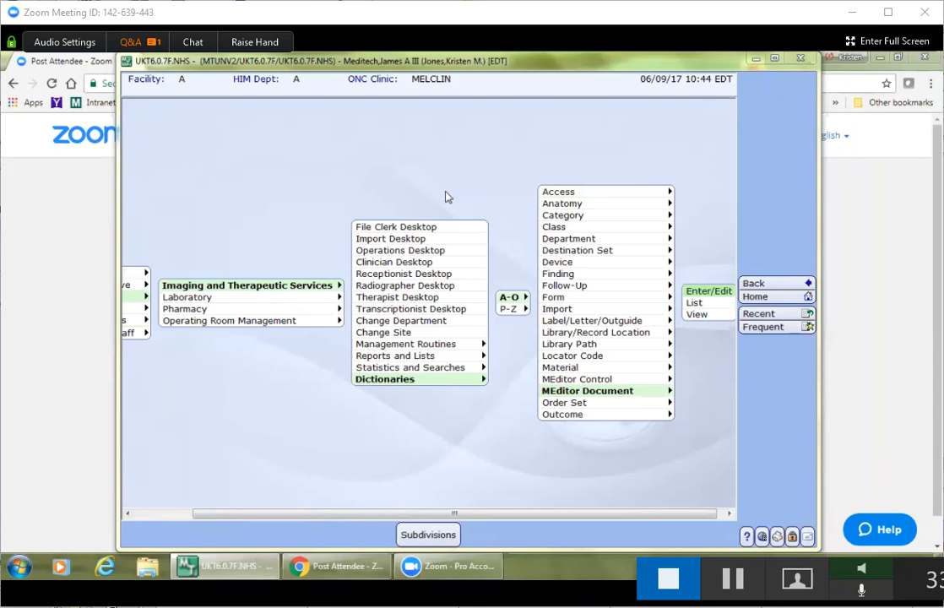
left_click(700, 292)
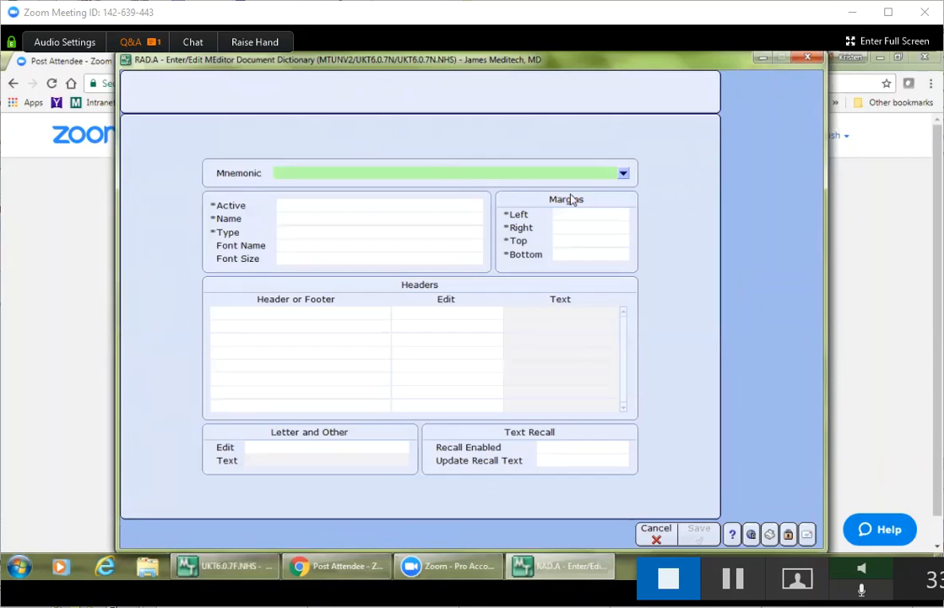
type("IMG")
left_click(622, 174)
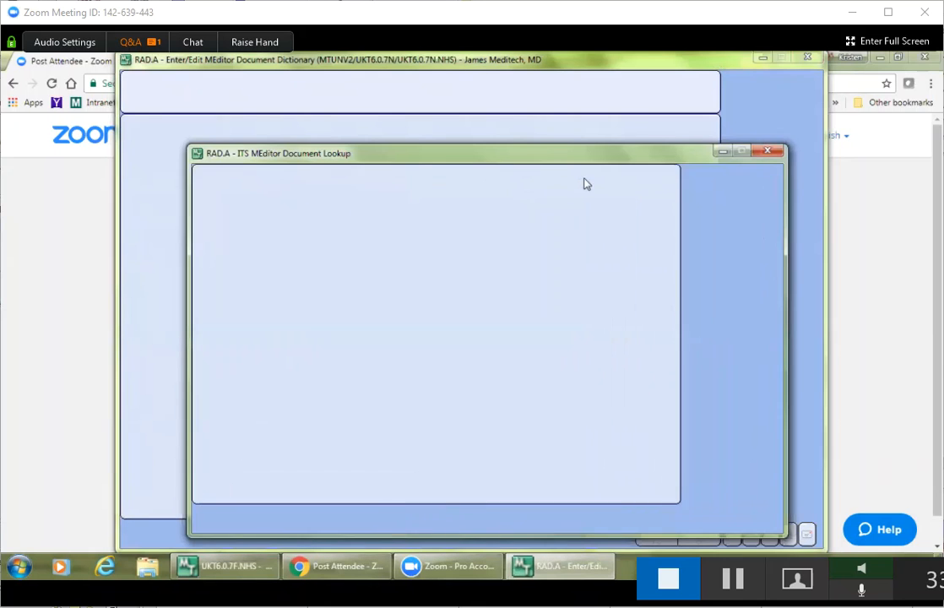
left_click(447, 227)
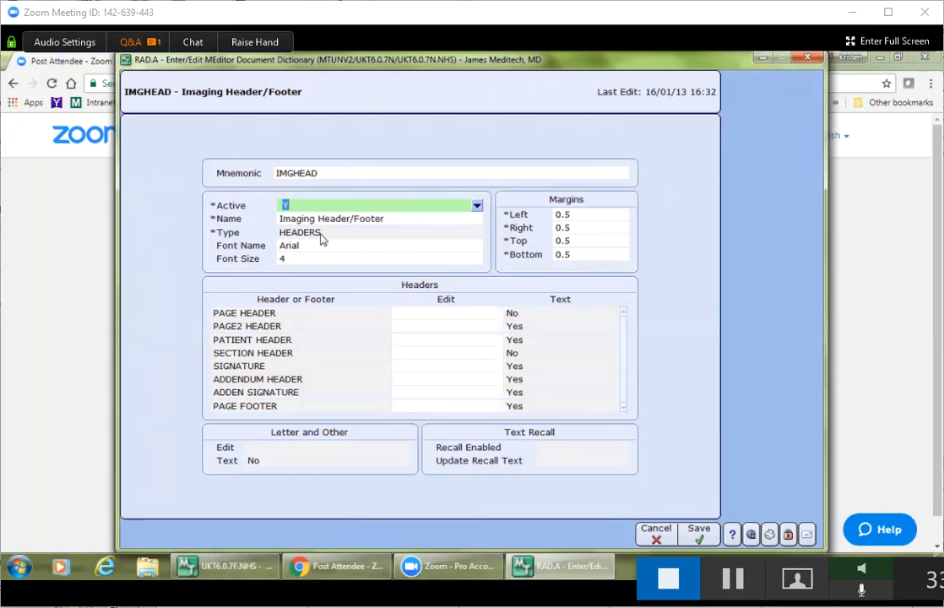
- Check the Type setting of the IMGHEAD document and dismiss the calendar reminder covering the form
left_click(329, 232)
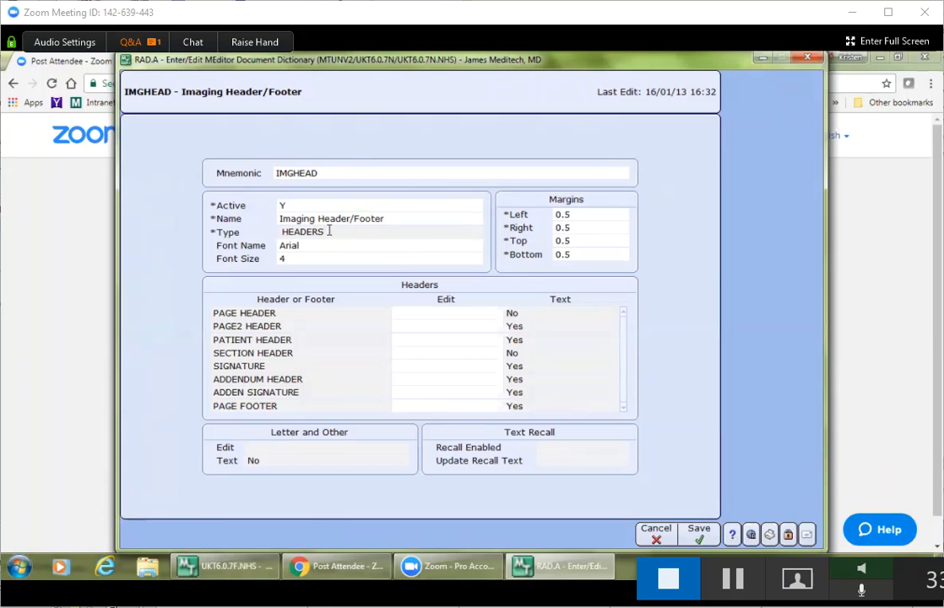
left_click(329, 230)
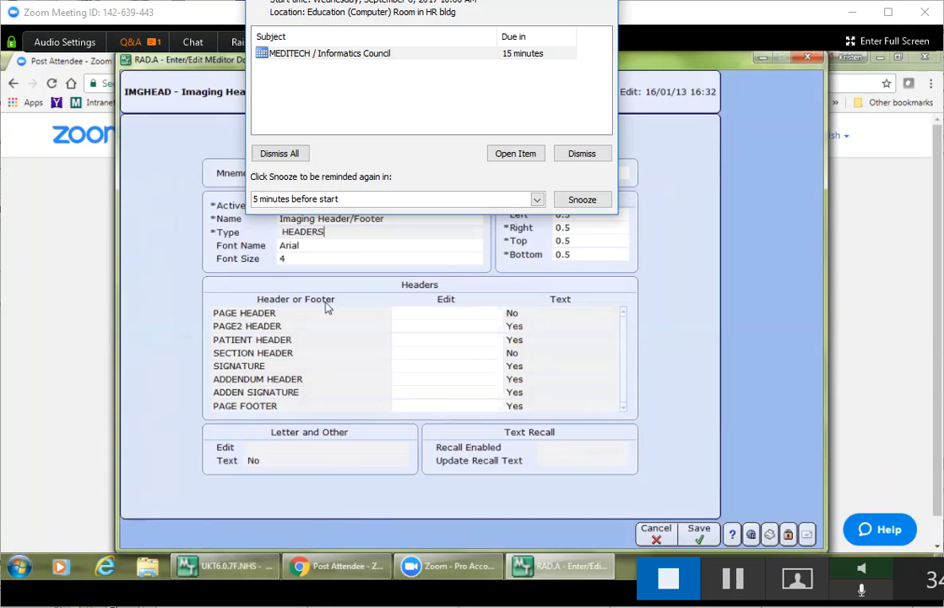
left_click(336, 232)
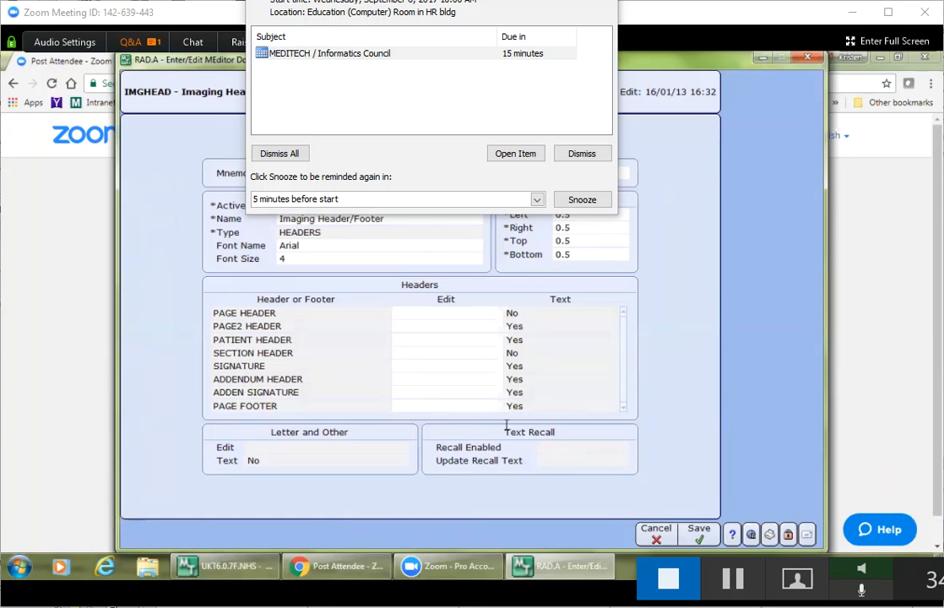
left_click(331, 233)
left_click(572, 154)
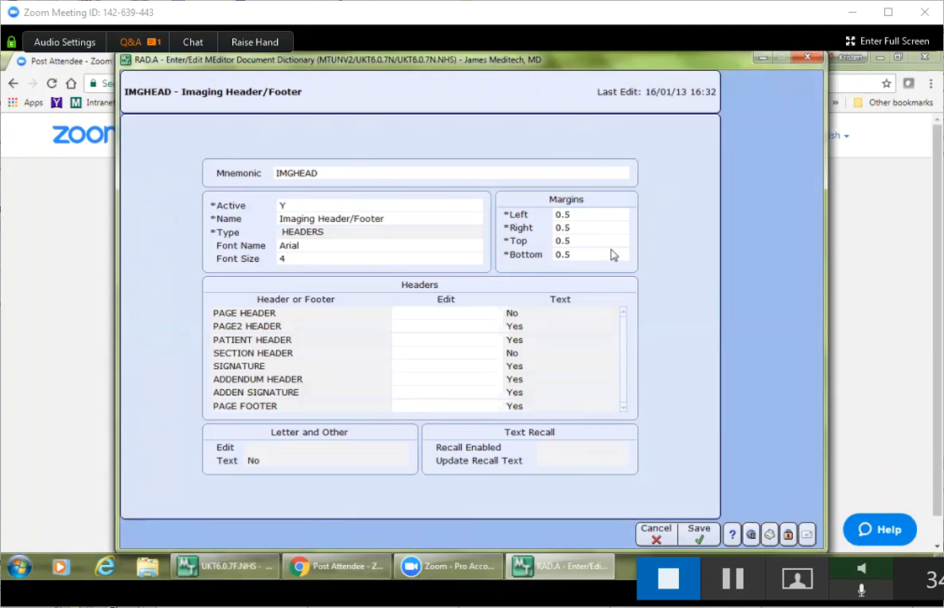
- Set Edit to Y for the PAGE HEADER row and open its text with the Get prompt
left_click(296, 314)
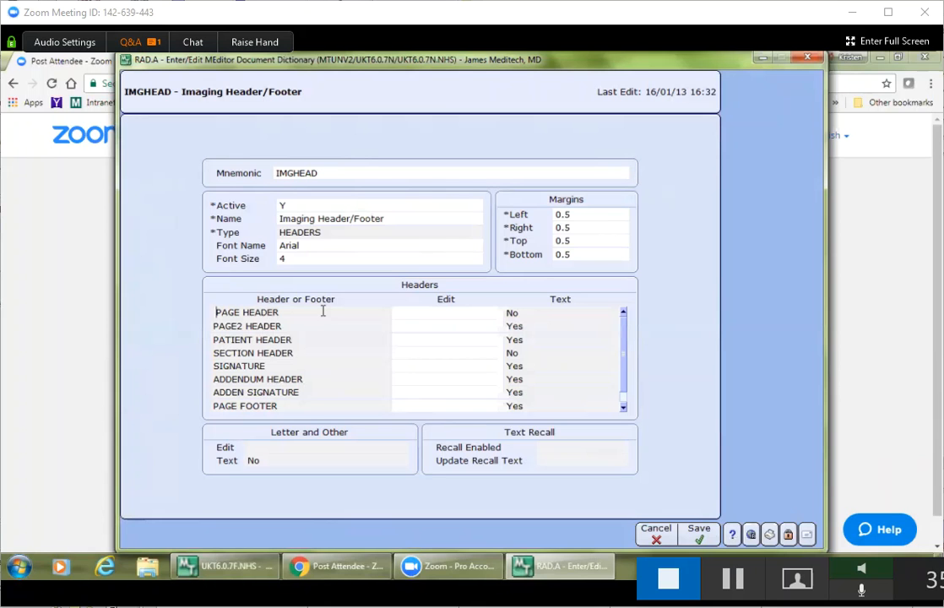
left_click(461, 314)
type("Y")
key("Return")
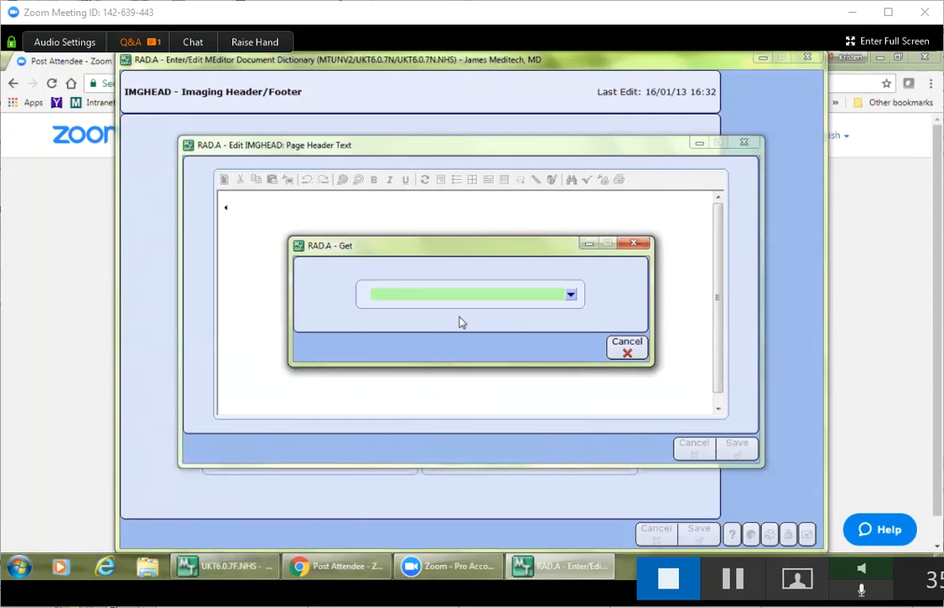
- Insert the hospital name data field, [f hospital], into the page header text
type("f")
key("Return")
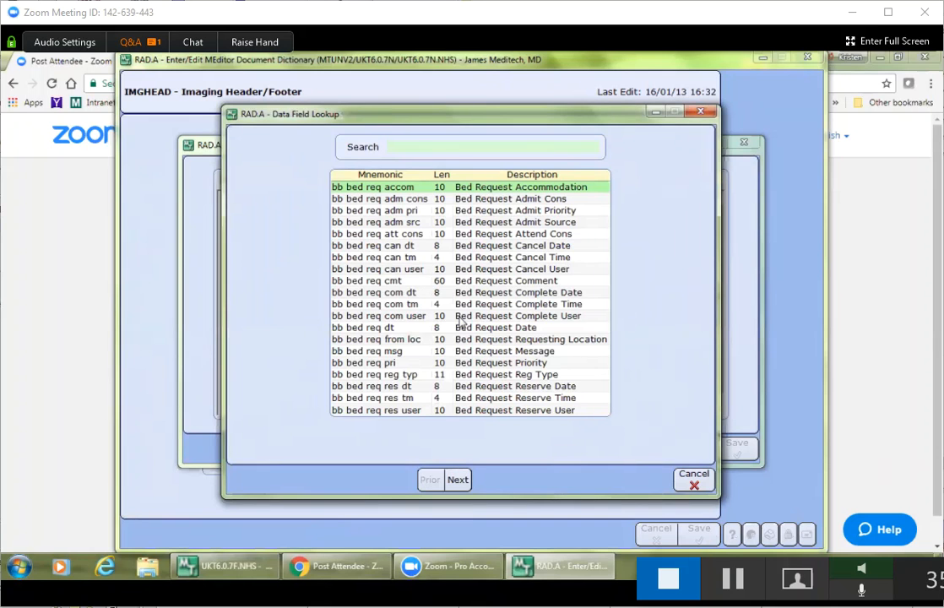
left_click(458, 481)
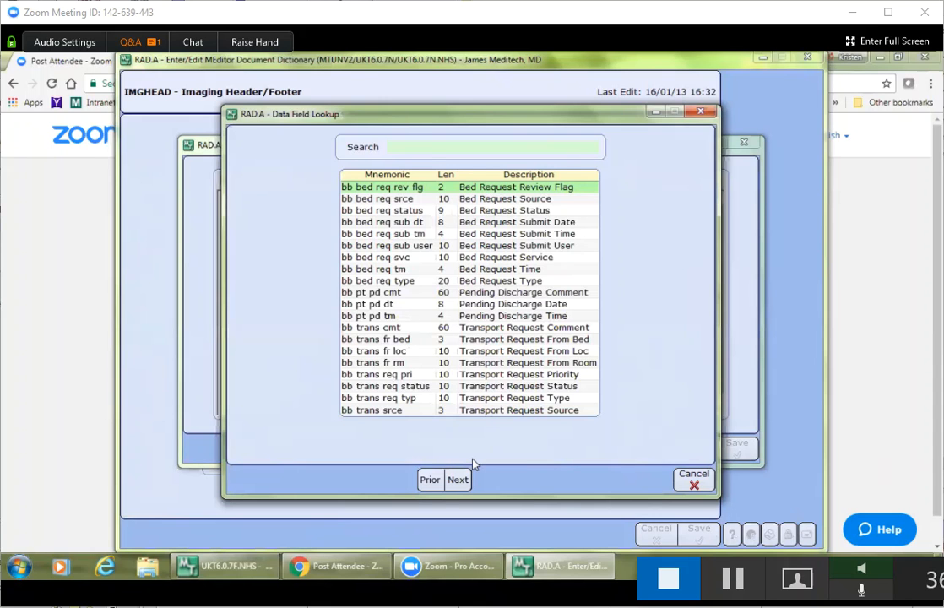
left_click(459, 481)
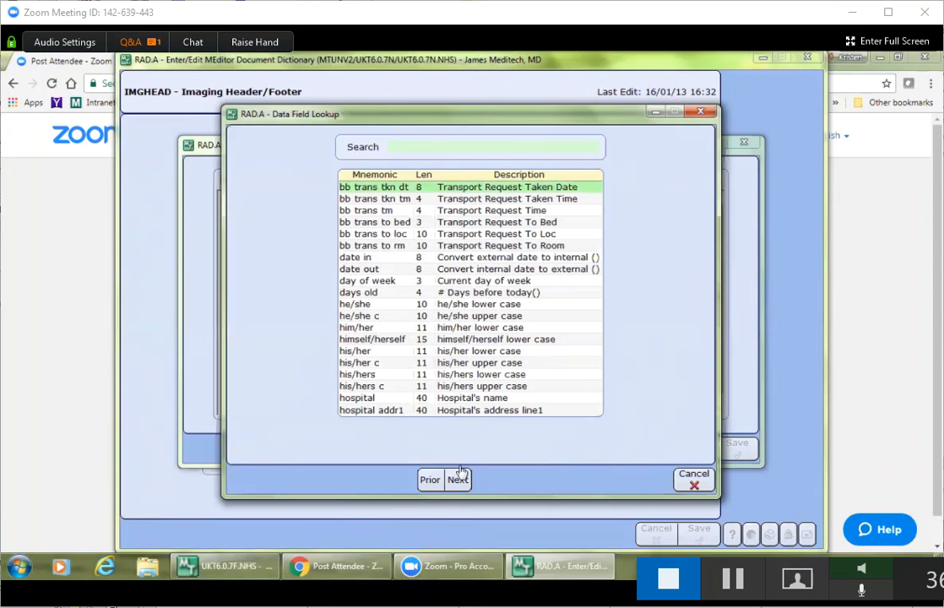
double_click(454, 399)
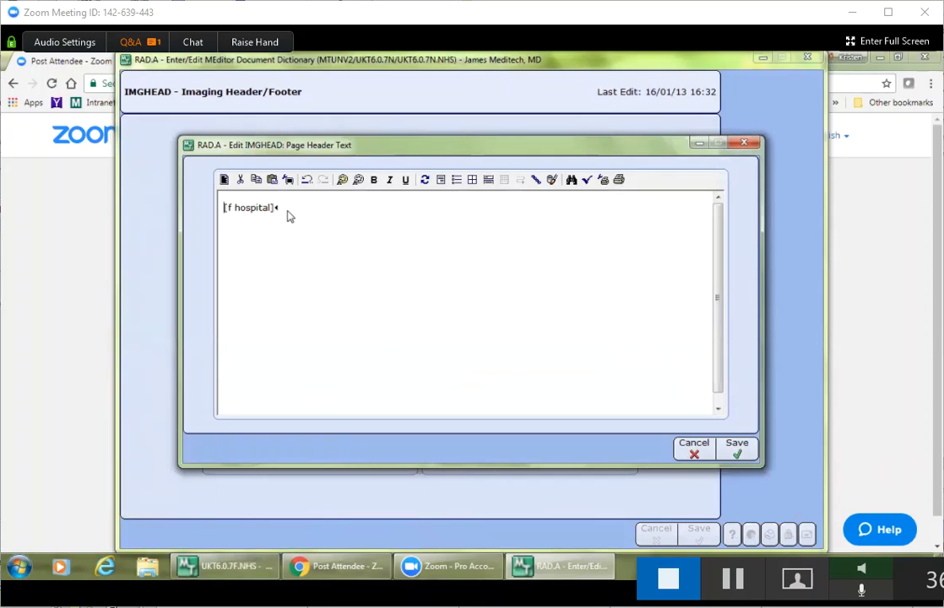
- Look up the data fields starting with "rep" and insert [f rep add dict date] on a new line below the hospital field
key("Return")
key("Return")
key("F5")
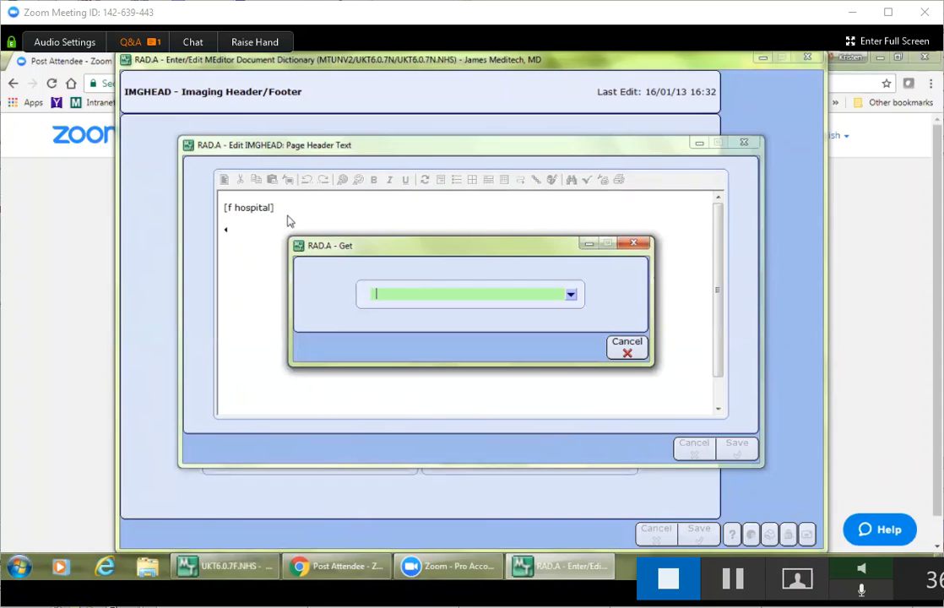
type("F re")
type("p")
key("Return")
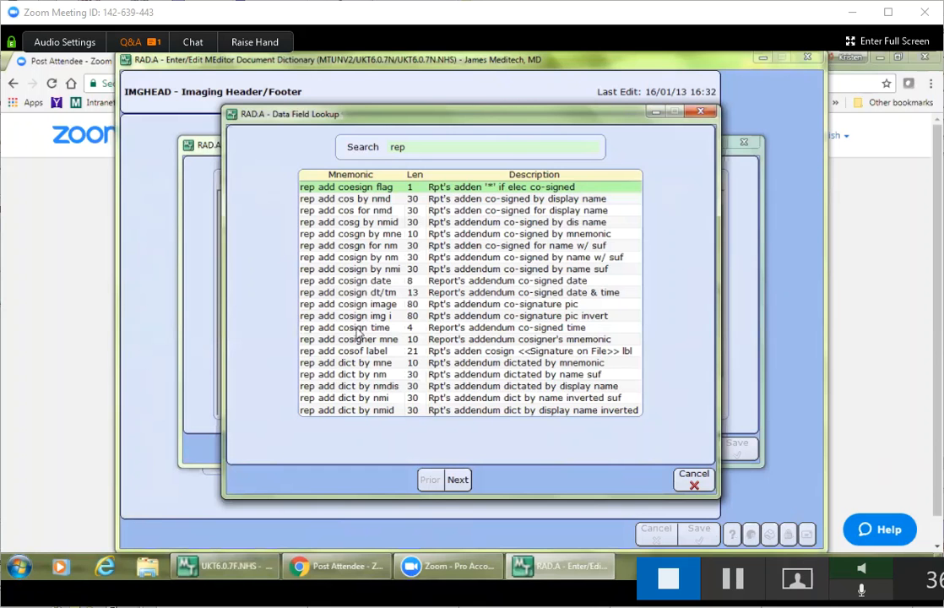
scroll(358, 335, "down", 1)
double_click(357, 193)
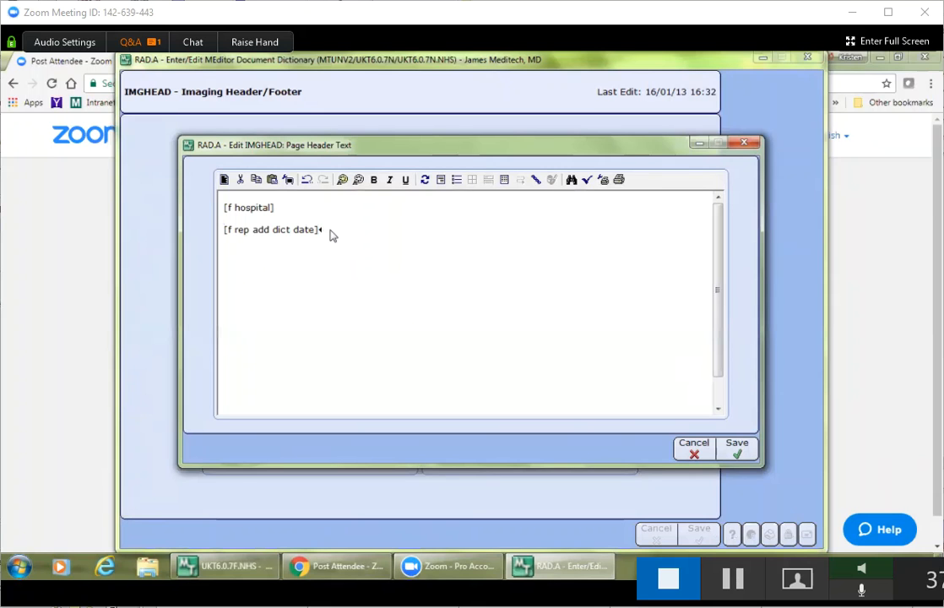
- Insert the Organ Donor query, [q ADMORD], on a new line below the dictation date field
key("Return")
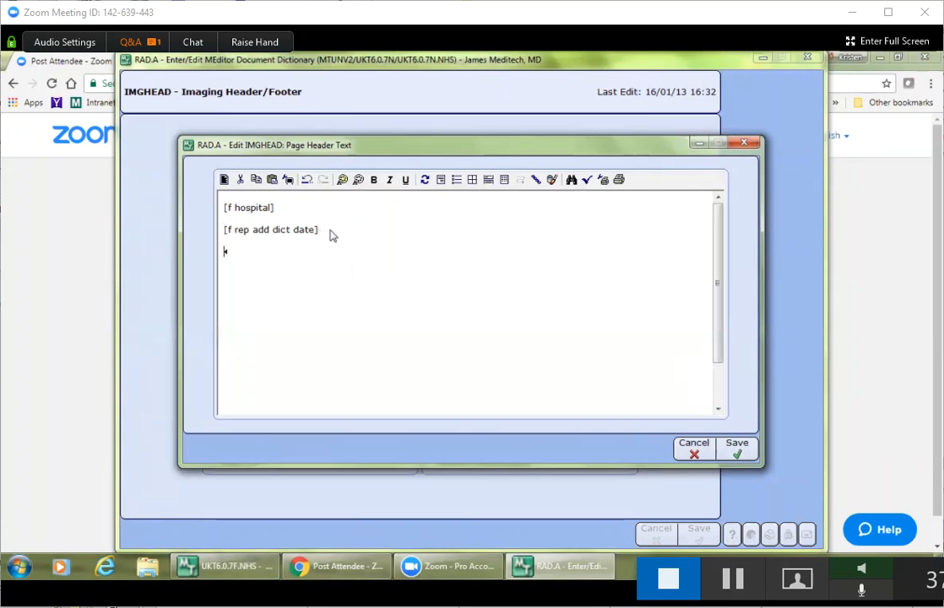
key("F5")
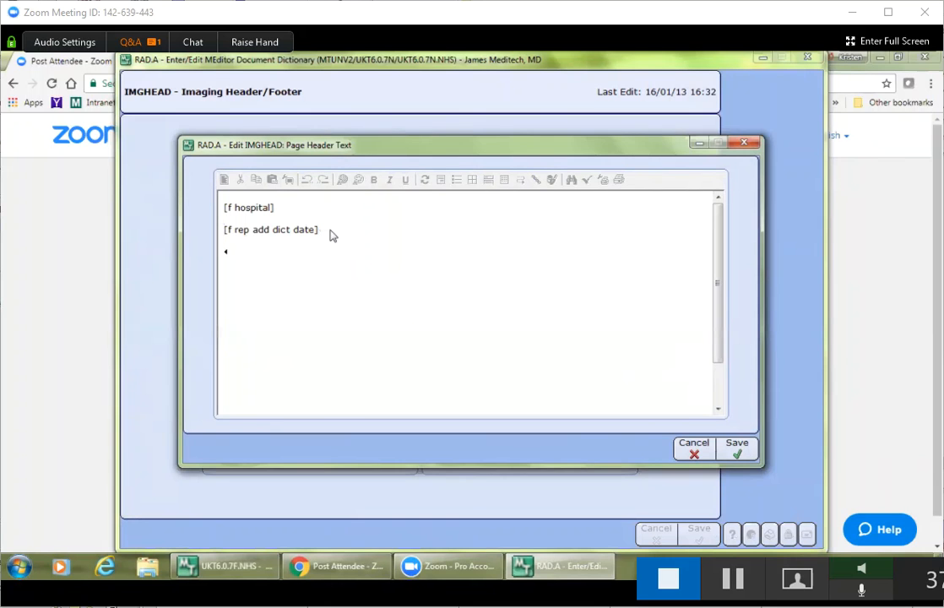
type("q")
key("Return")
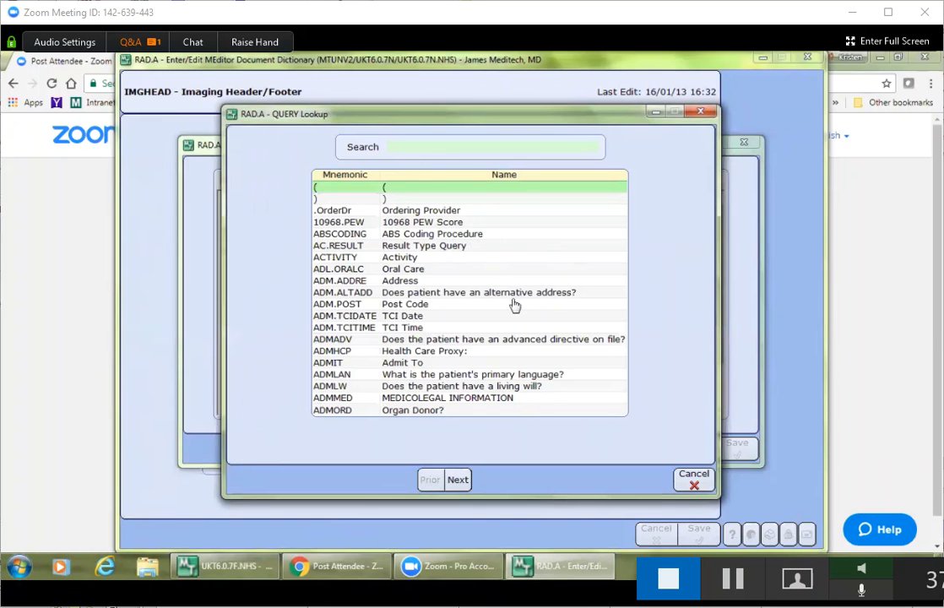
double_click(417, 409)
left_click(297, 257)
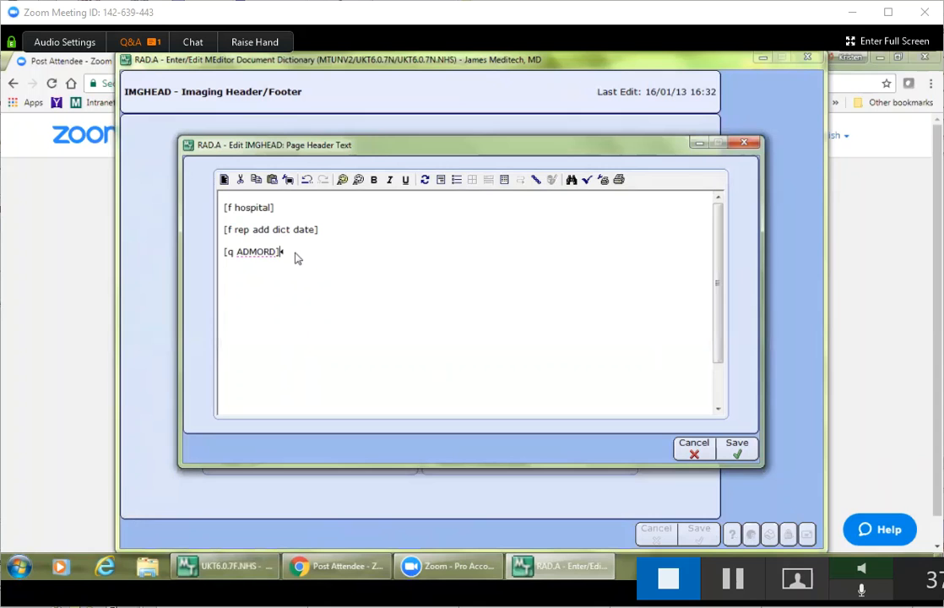
- Look up the page header data fields with the p prefix for a new line, then cancel the lookup
key("Return")
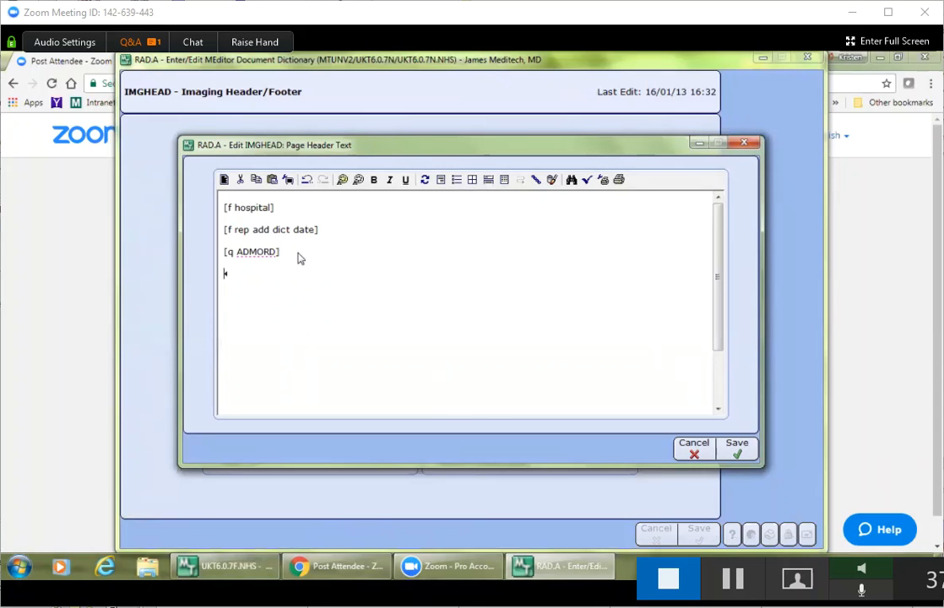
key("F5")
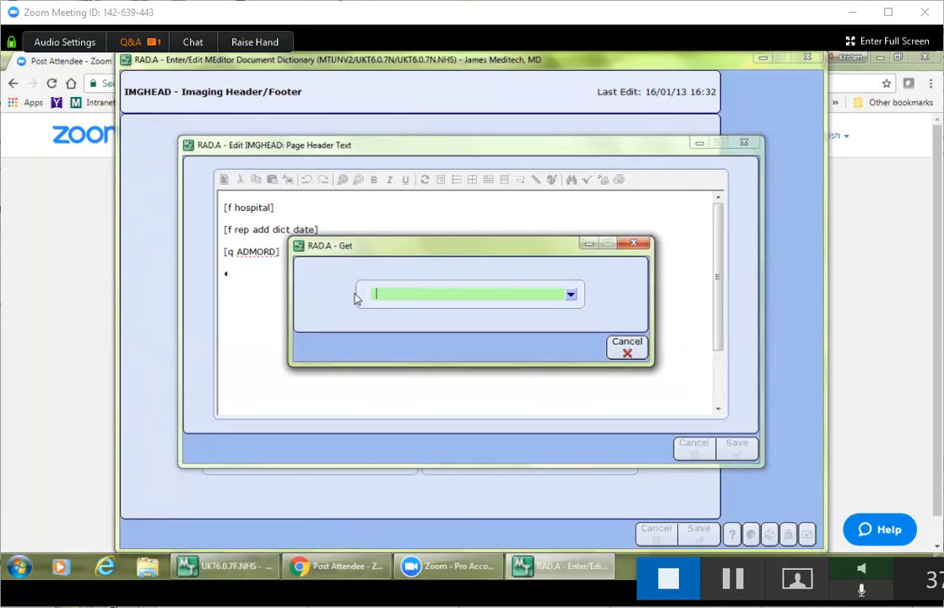
type("p")
key("Return")
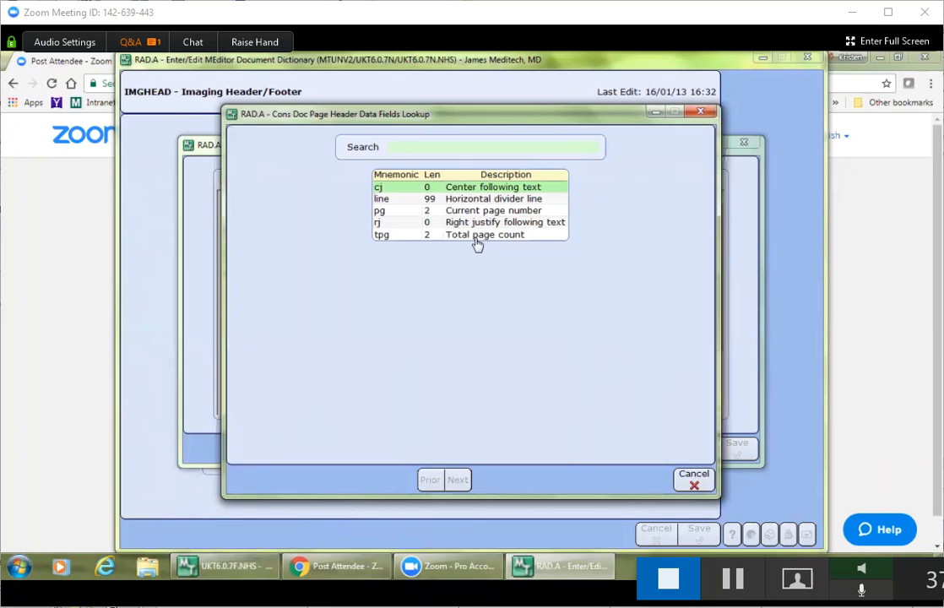
left_click(691, 479)
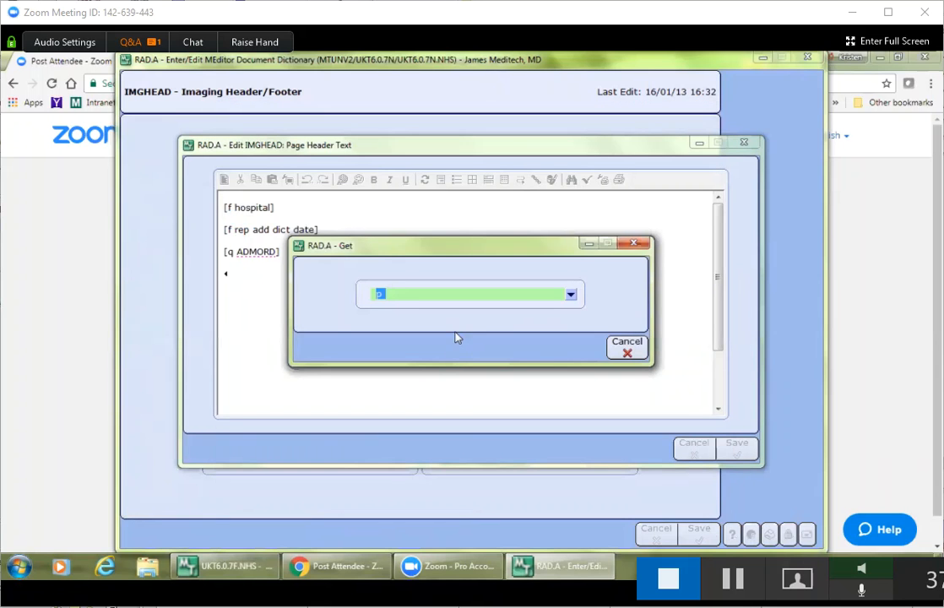
- Look up the canned text entries for the page header with the t prefix, retrying the Text Lookup several times
key("BackSpace")
type("t")
key("Return")
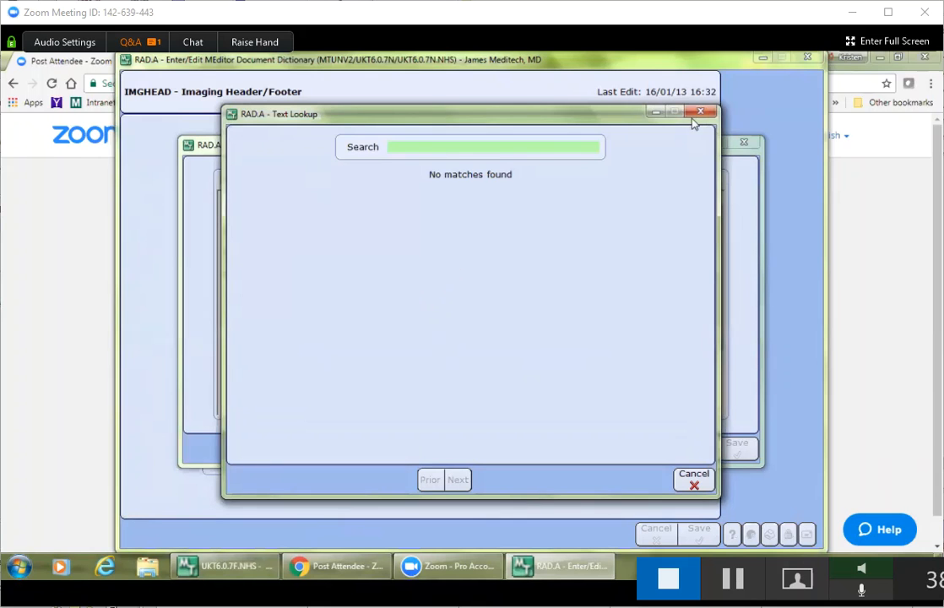
key("Escape")
key("BackSpace")
type("t")
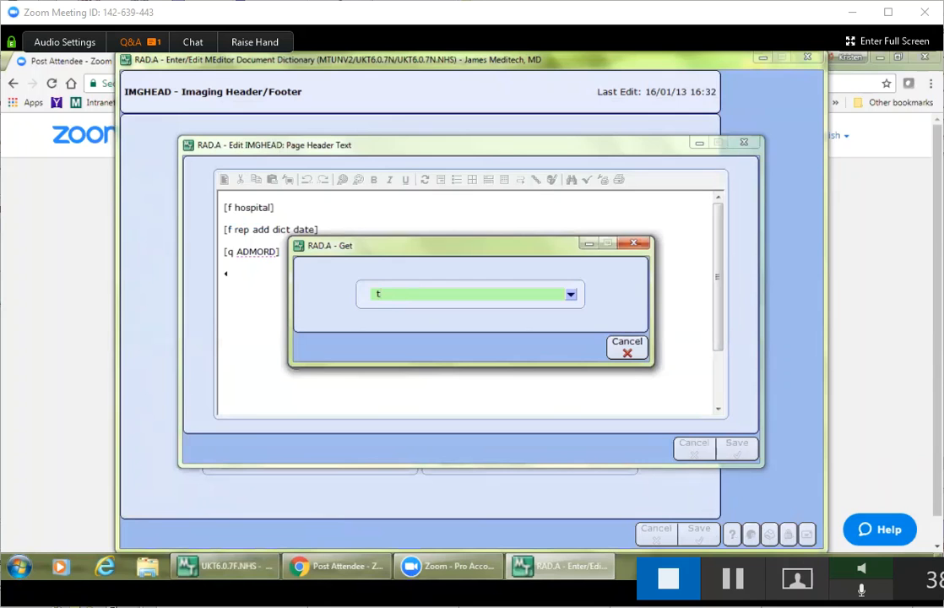
key("Return")
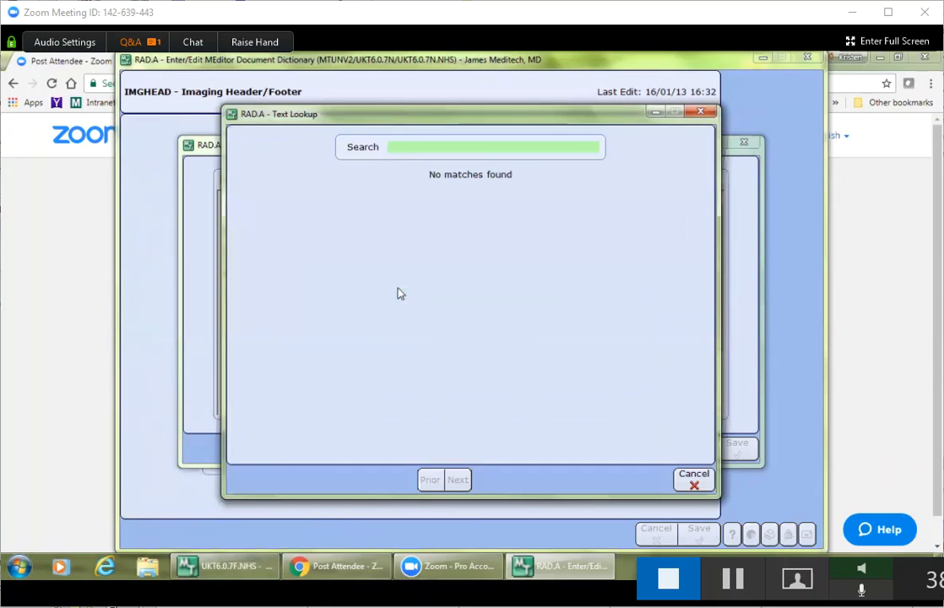
left_click(691, 479)
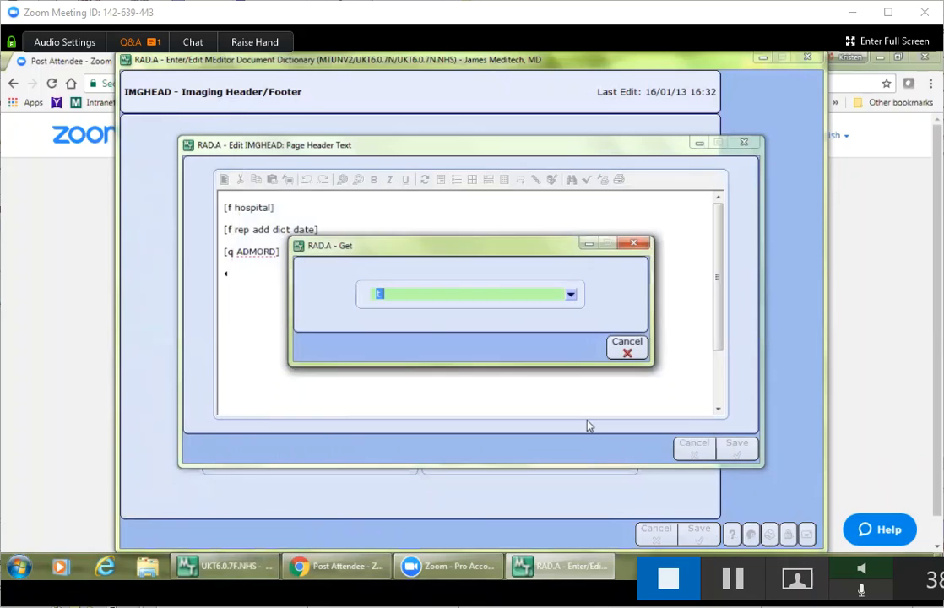
left_click(421, 293)
key("BackSpace")
type("t")
key("Return")
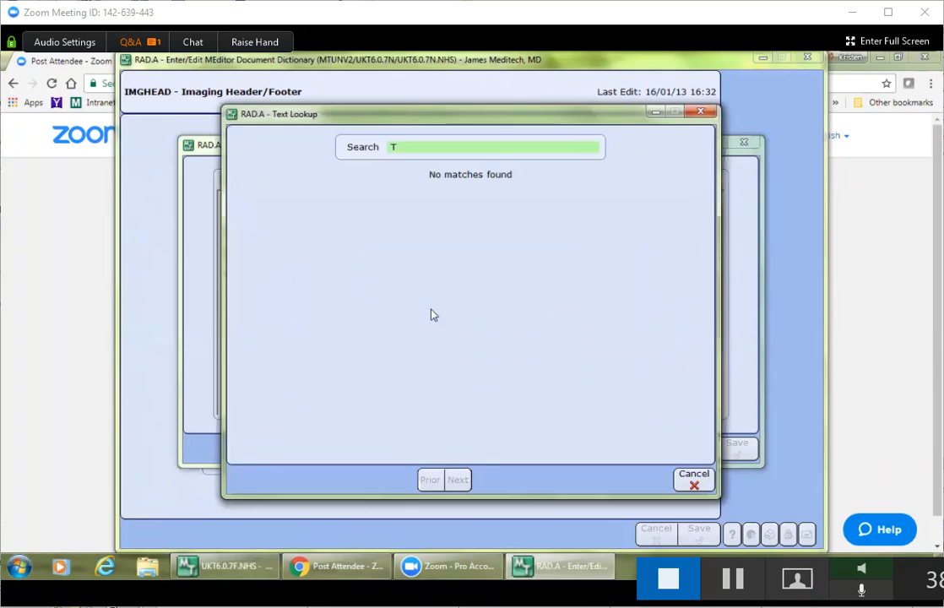
left_click(694, 479)
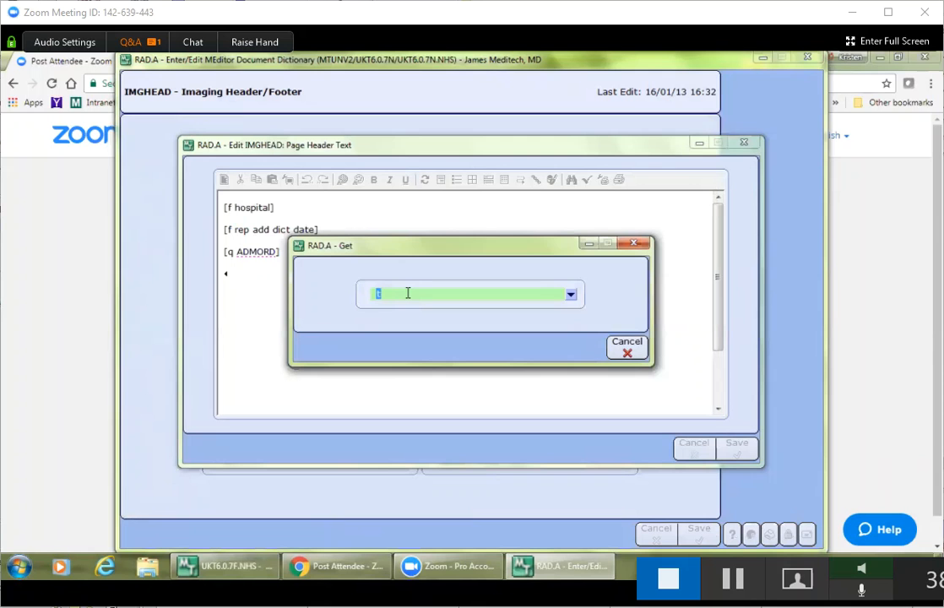
key("BackSpace")
type("T")
key("Return")
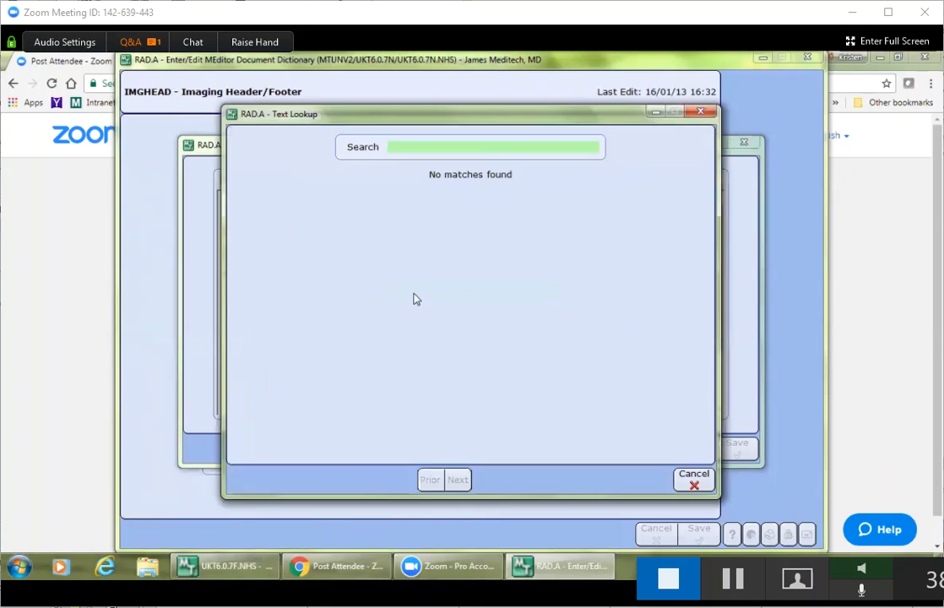
left_click(677, 479)
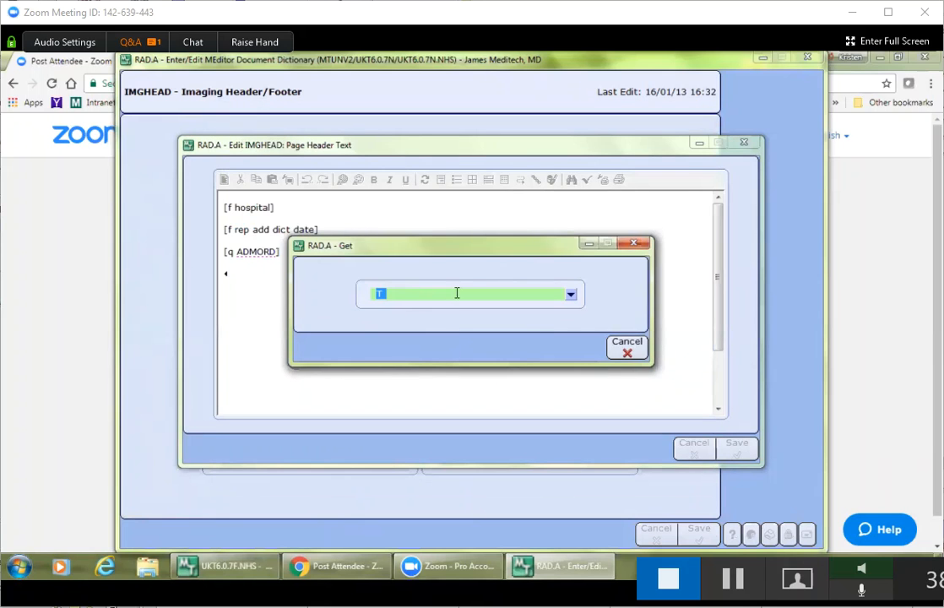
key("BackSpace")
type("t")
key("Return")
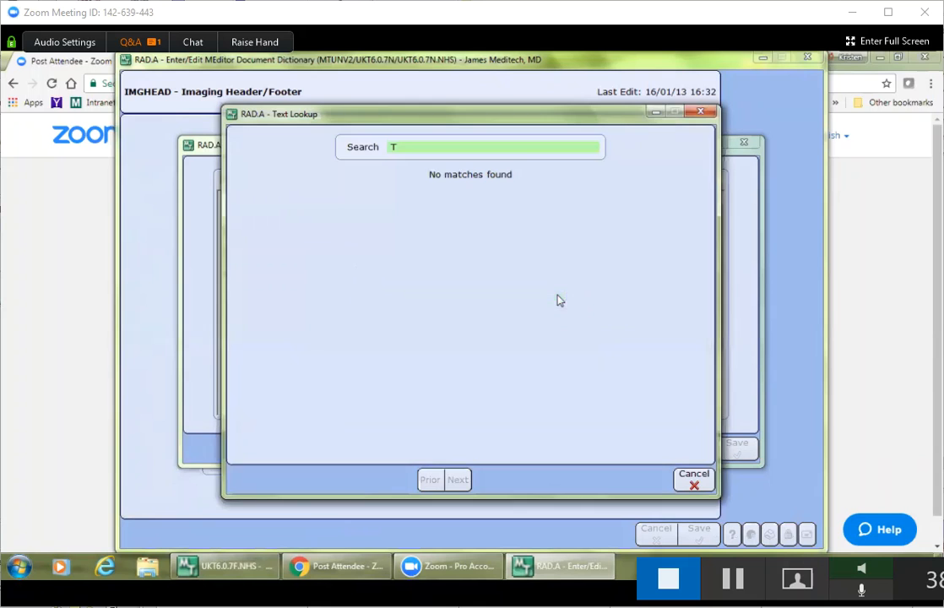
- Repeat the canned text lookup with the T prefix, then cancel the lookup and return to the page header text
left_click(700, 112)
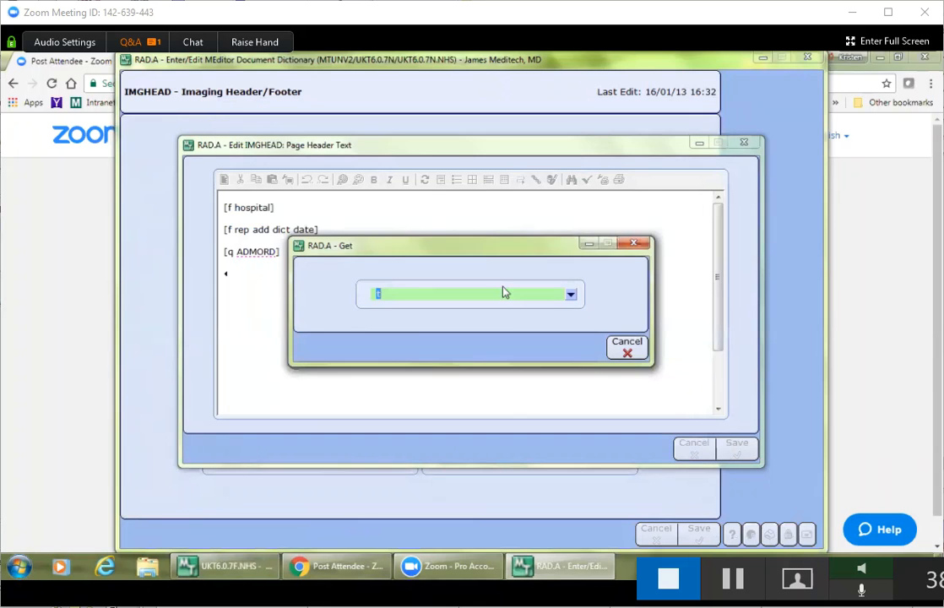
key("BackSpace")
type("T")
key("Return")
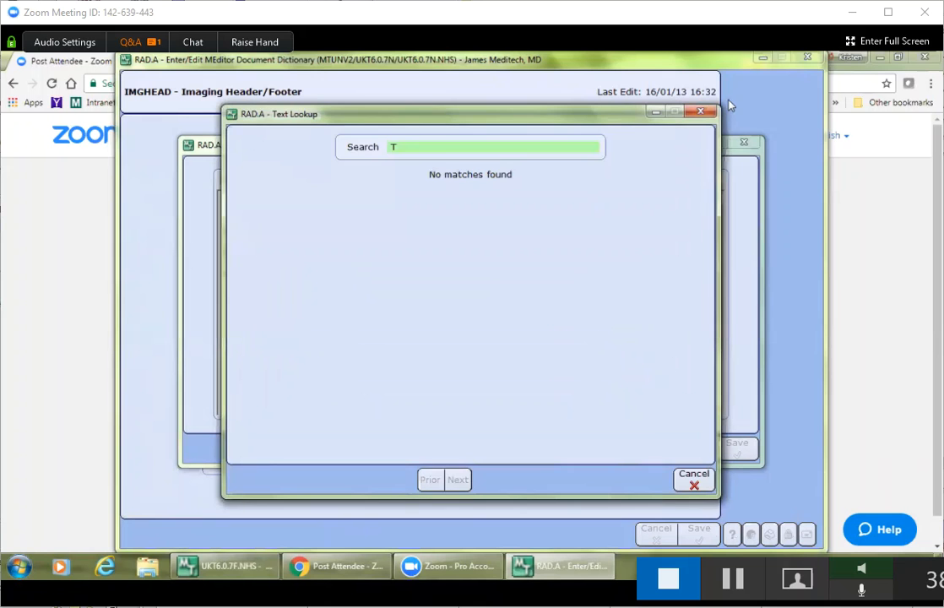
left_click(691, 478)
key("Escape")
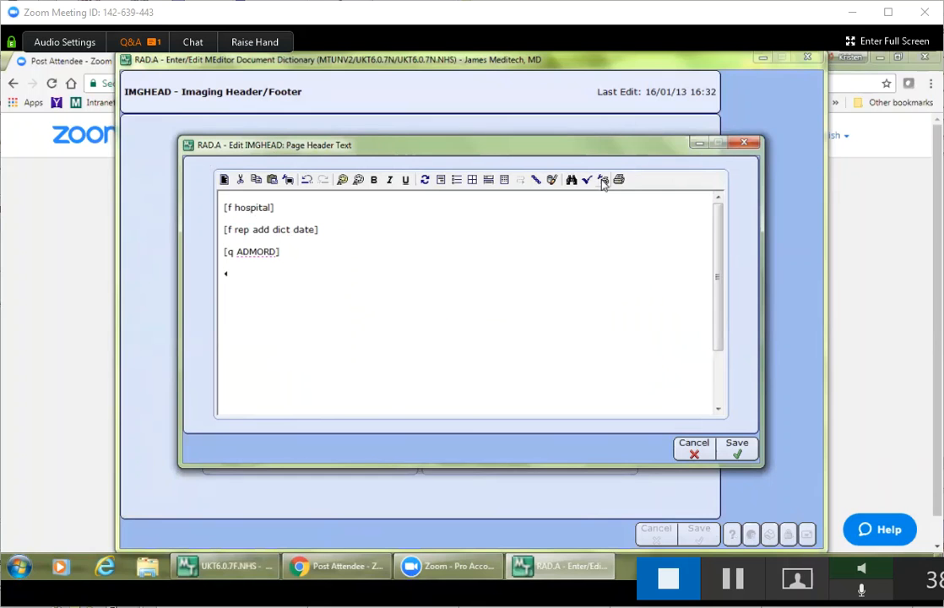
- Try out a centred line below the Organ Donor query, then cancel the page header text editing and discard its changes
key("Return")
left_click(504, 180)
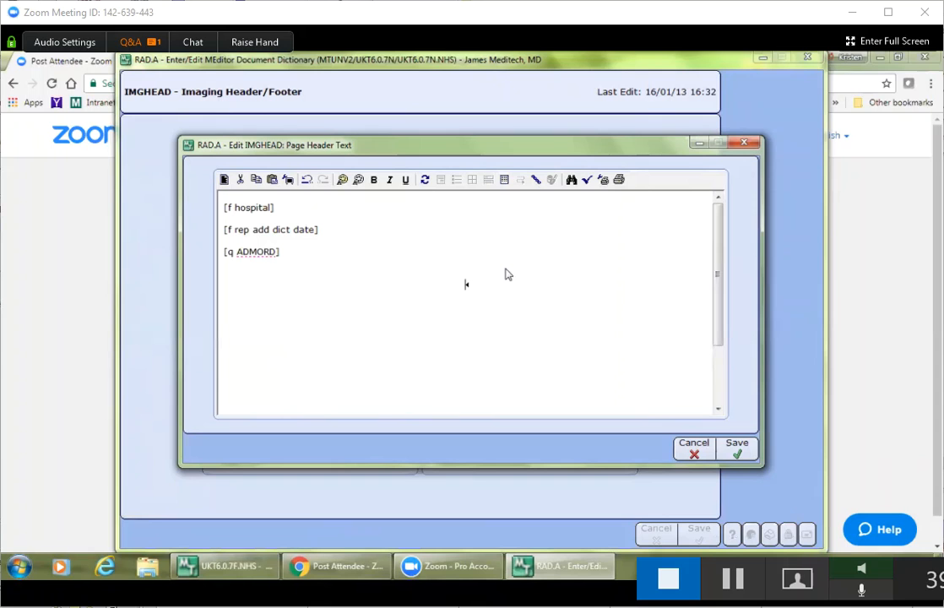
type("Name:")
left_click(504, 182)
type("date:")
key("Tab")
left_click(692, 450)
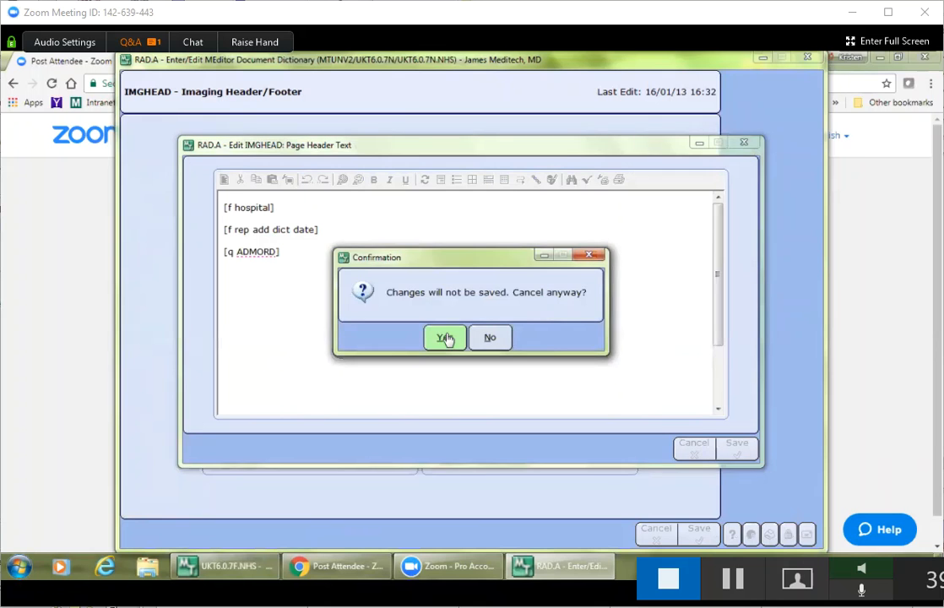
left_click(445, 337)
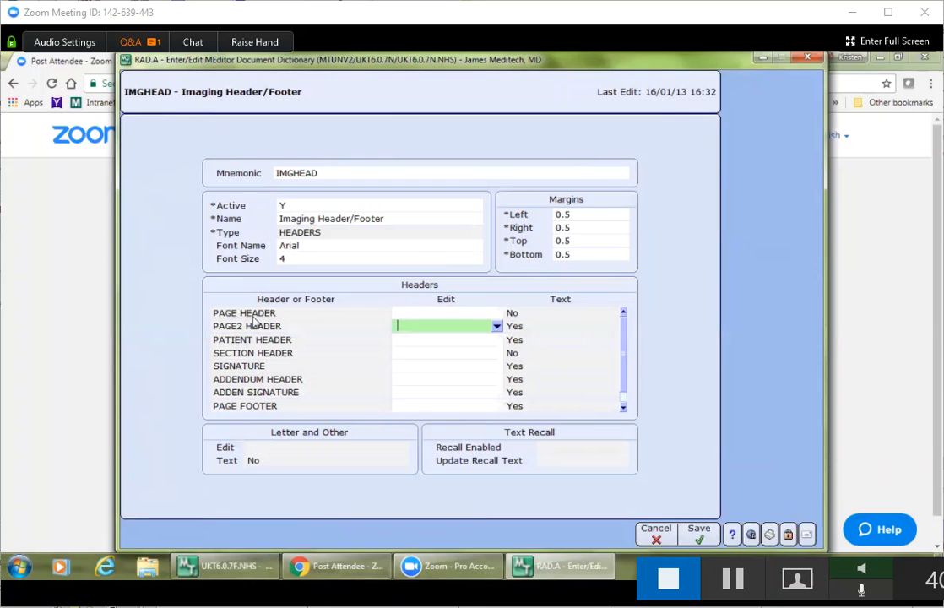
- Open the IMGHEAD Page2 Header and Patient Header texts in turn to examine their fields, cancelling each without changes
left_click(497, 328)
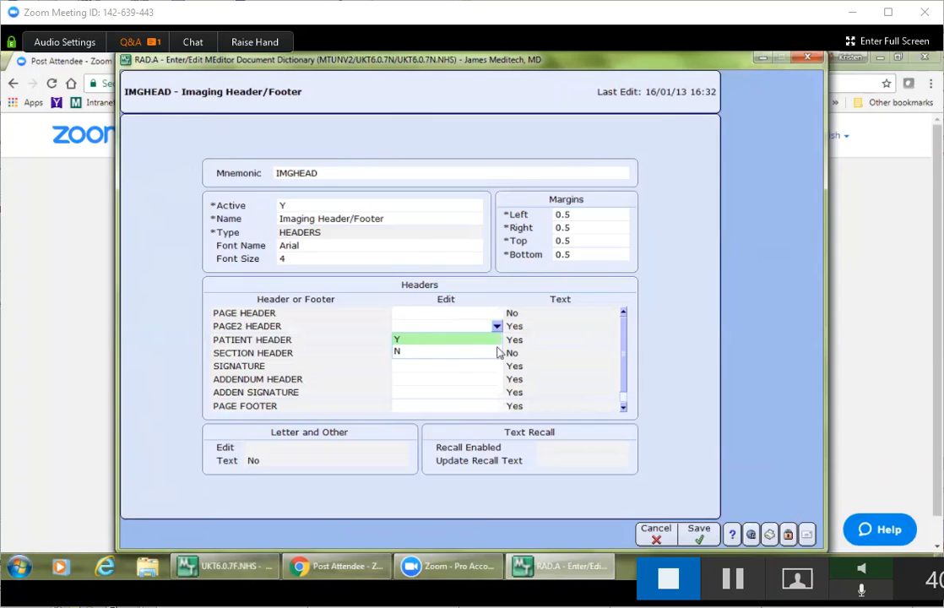
key("Return")
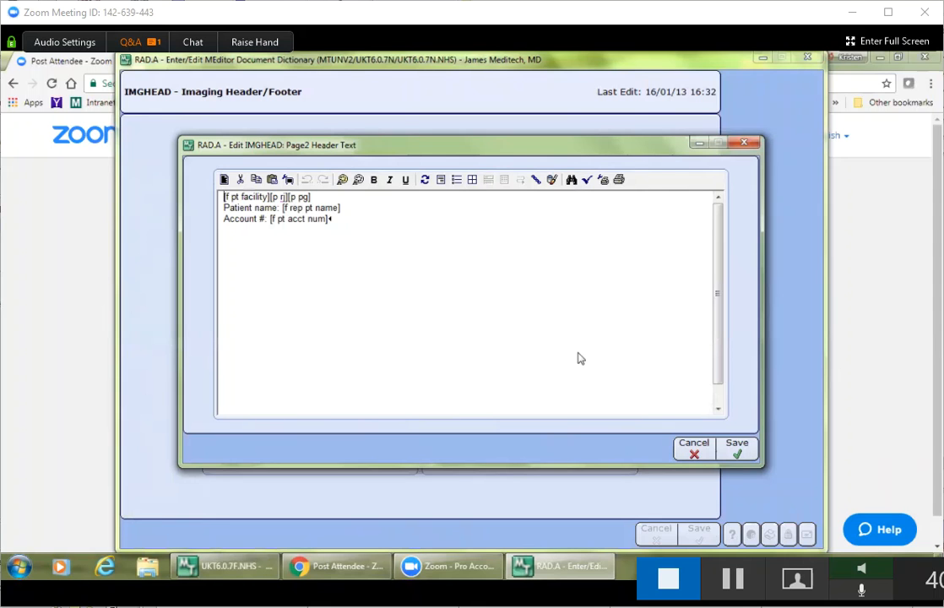
left_click(692, 447)
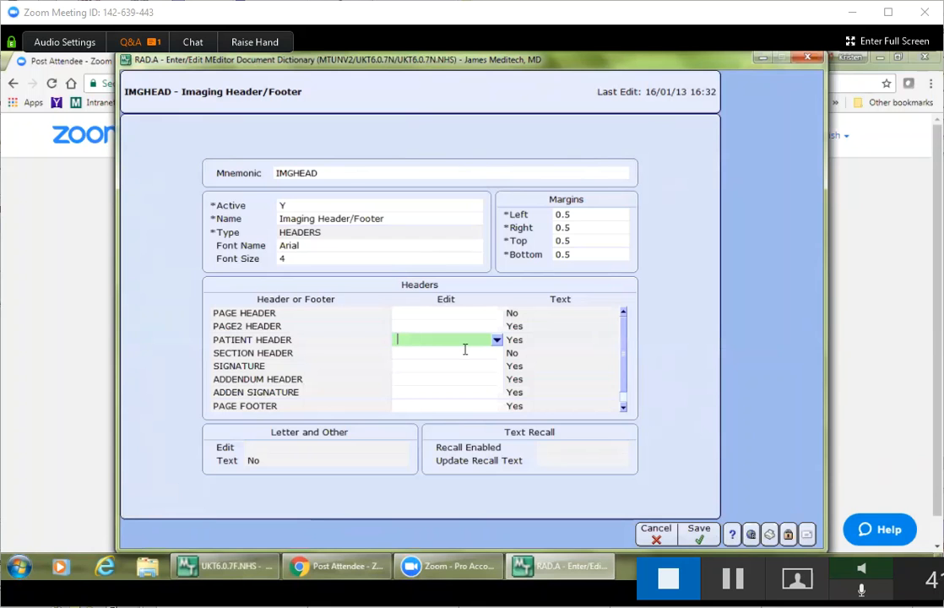
type("y")
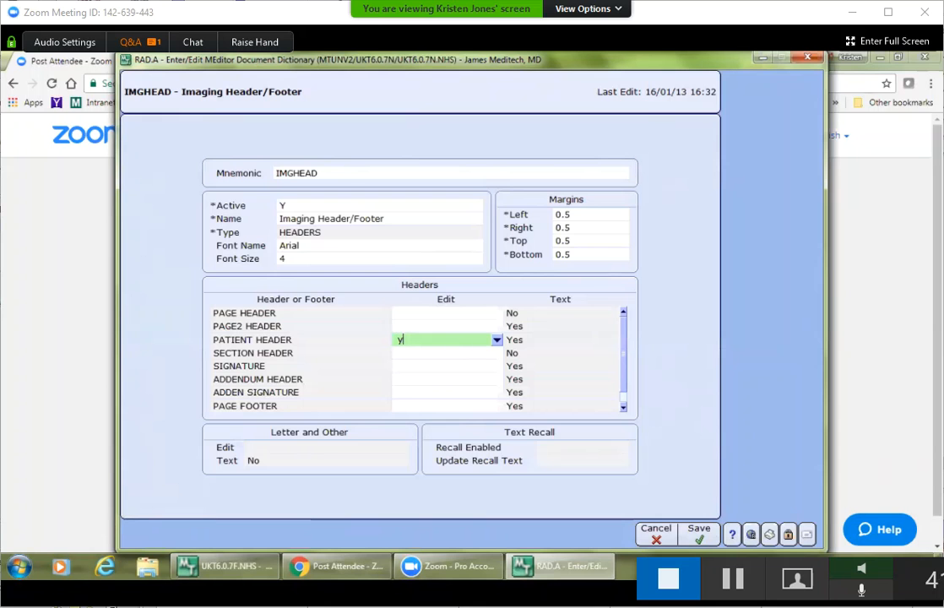
key("Return")
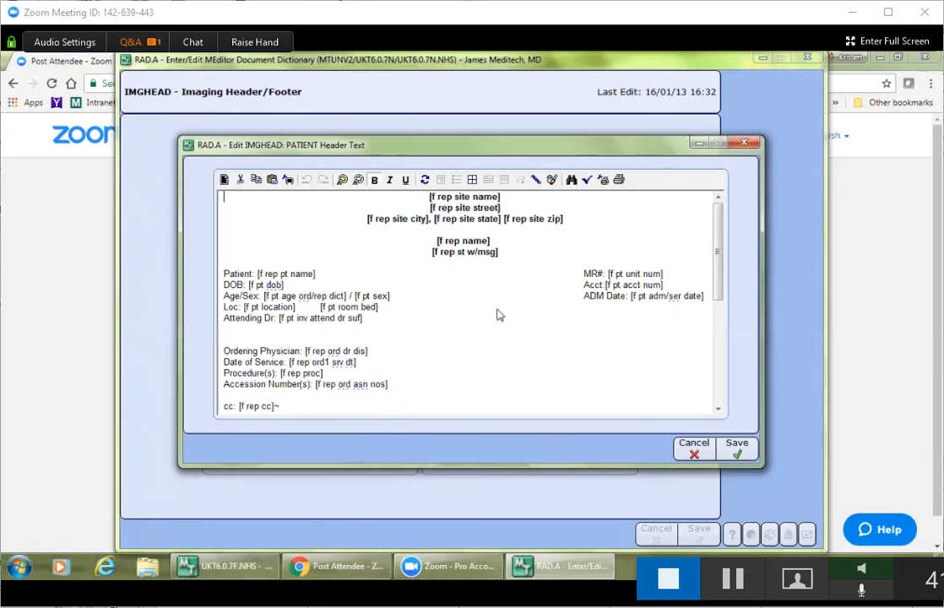
left_click(693, 451)
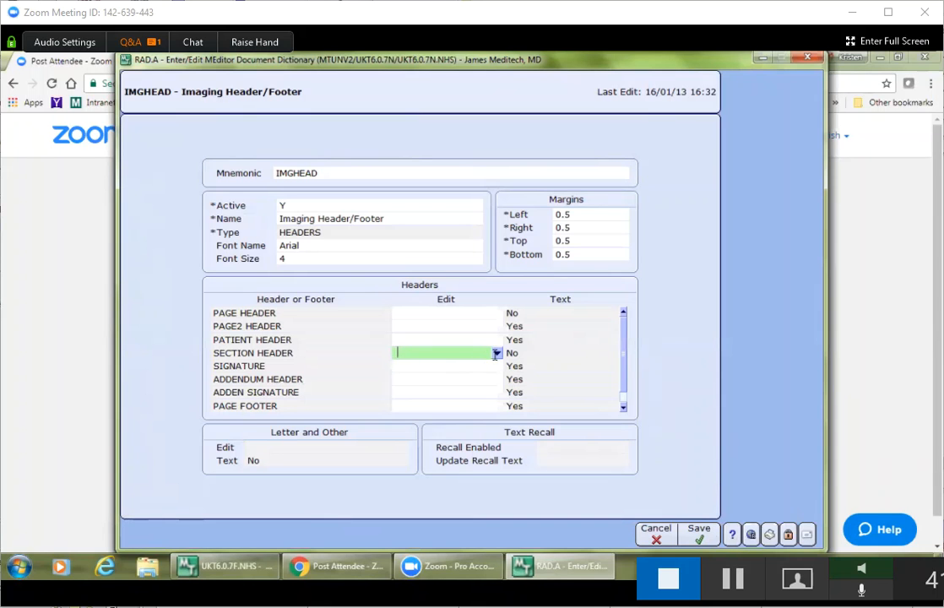
- Open the Signature text to examine its dictation, signing and transcription fields, then cancel without changes
left_click(445, 367)
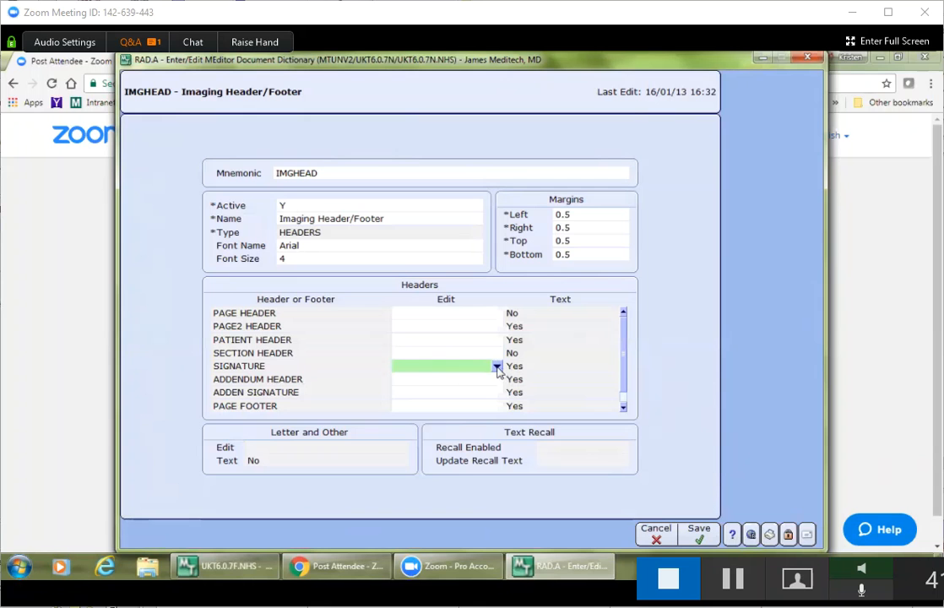
type("Y")
key("Return")
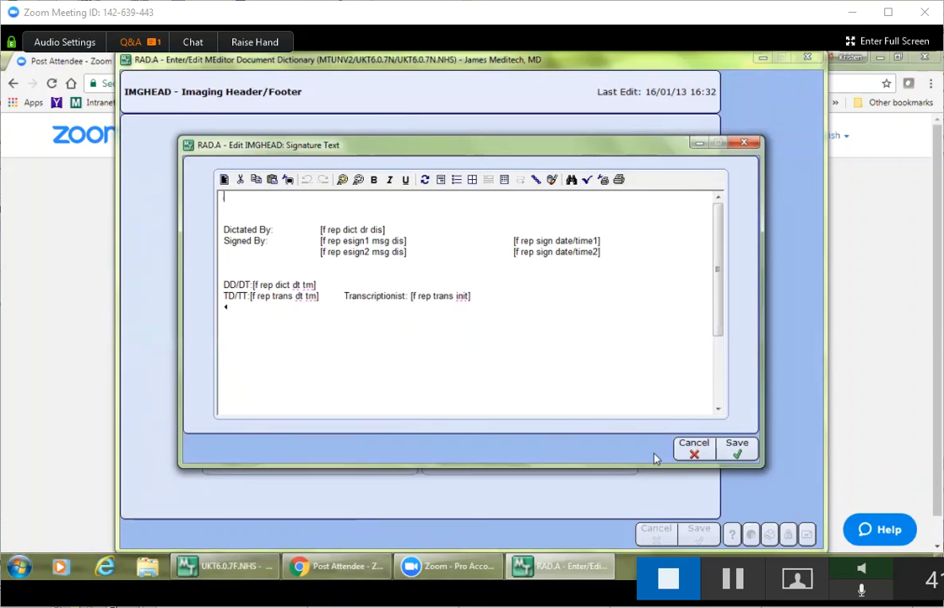
left_click(694, 454)
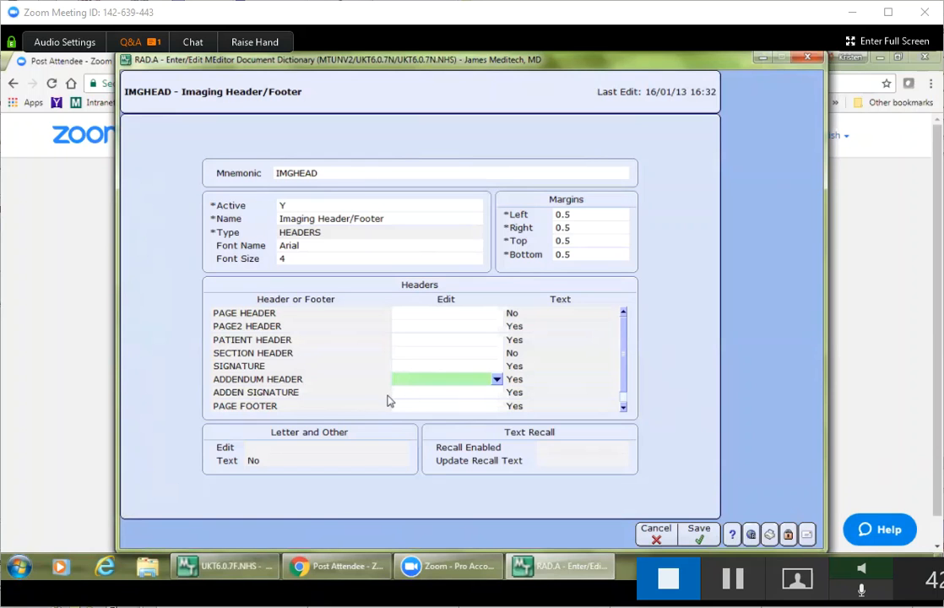
- Open the Addendum Header and Addendum Signature texts in turn to examine their content, cancelling each without changes
type("y")
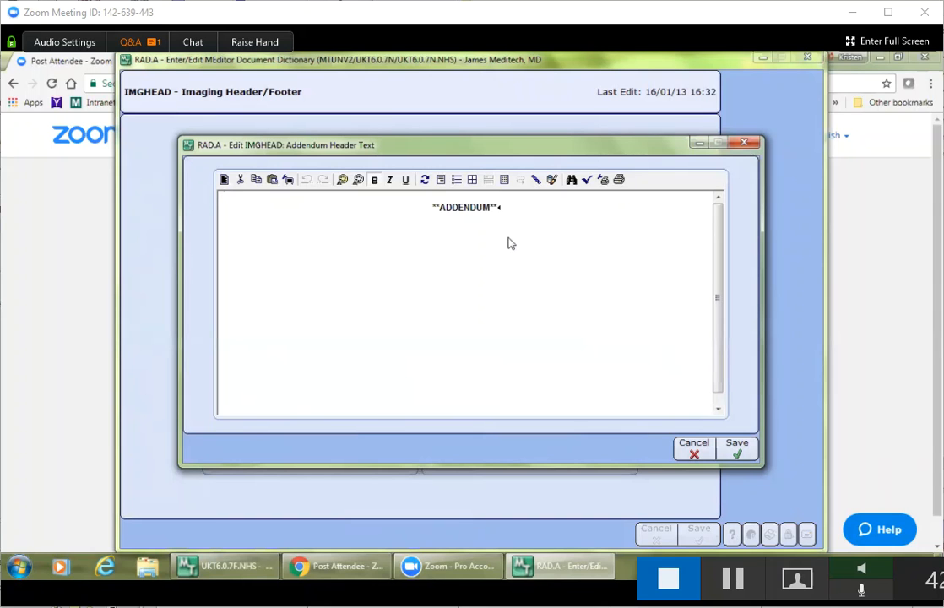
left_click(694, 449)
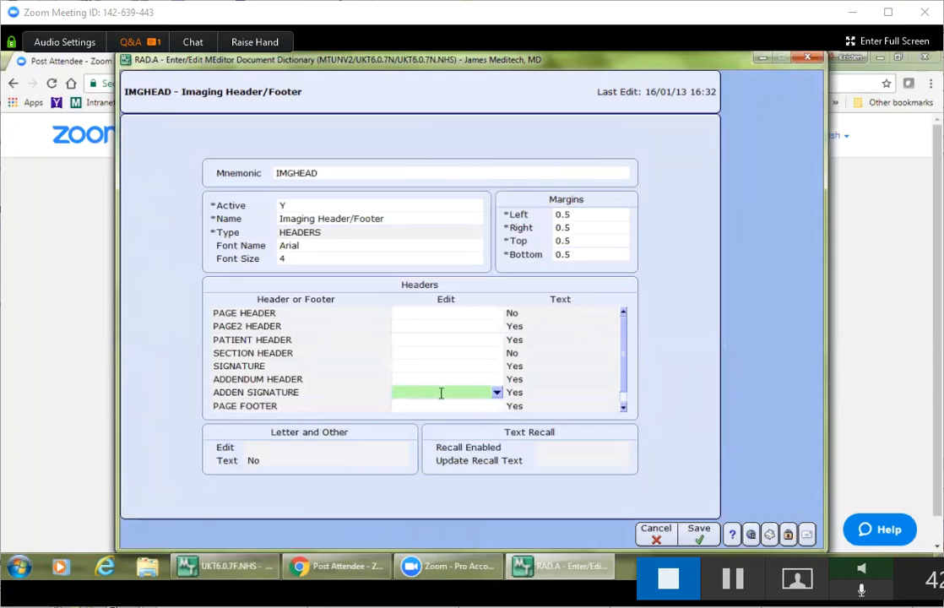
type("y")
left_click(496, 394)
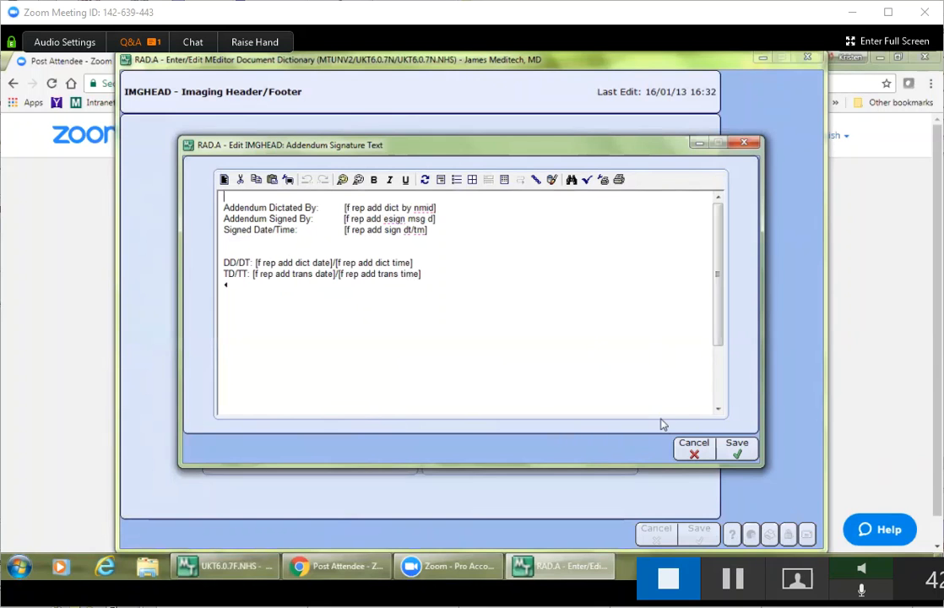
left_click(693, 454)
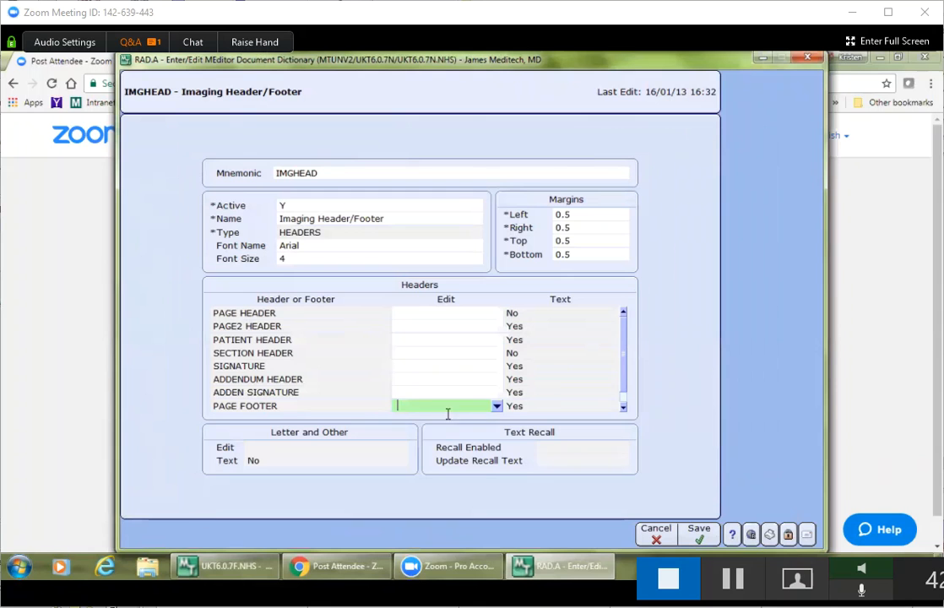
- Open the Page Footer text to examine its fields, then cancel without changes
type("Y")
key("Return")
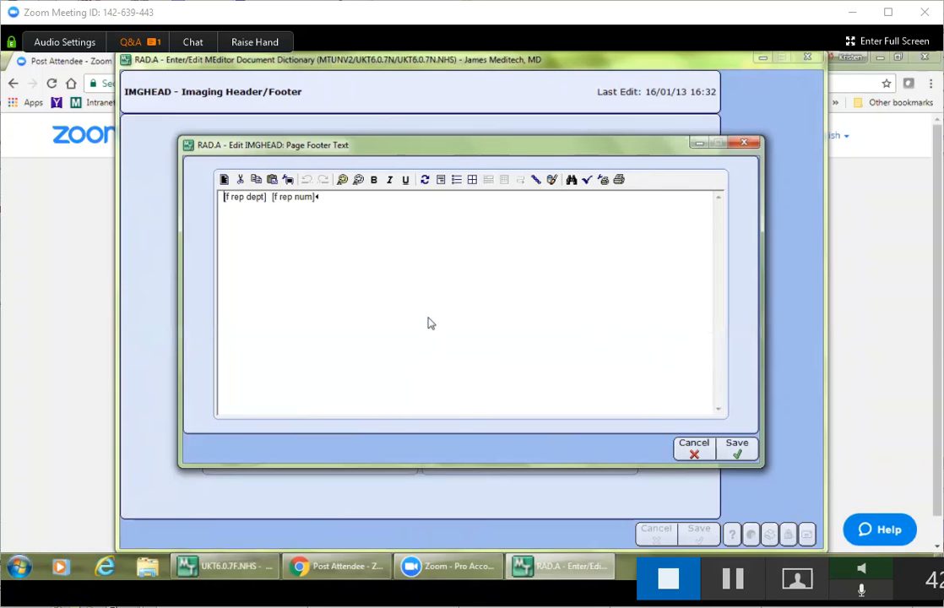
left_click(692, 453)
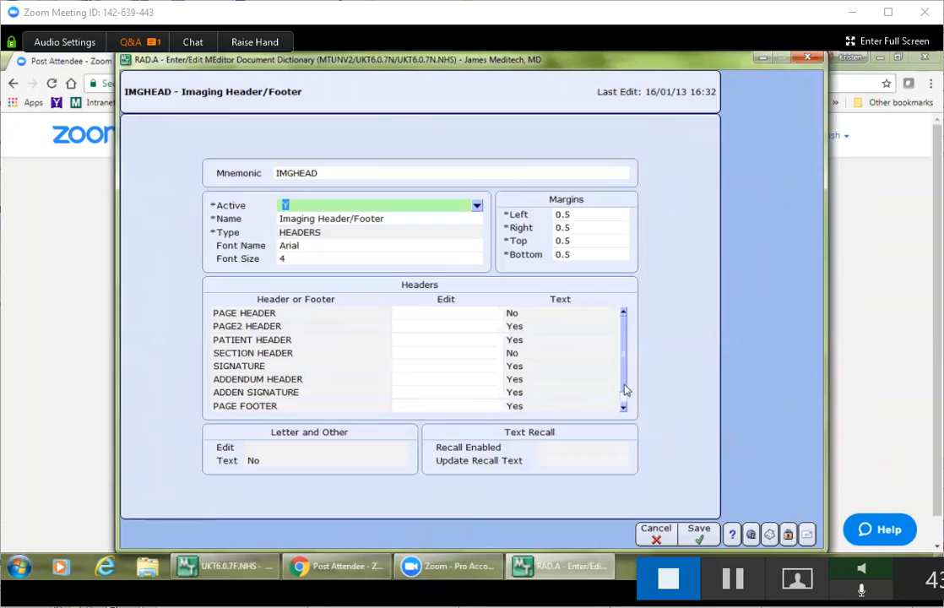
- Close the IMGHEAD document entry and discard its unsaved changes
left_click(627, 397)
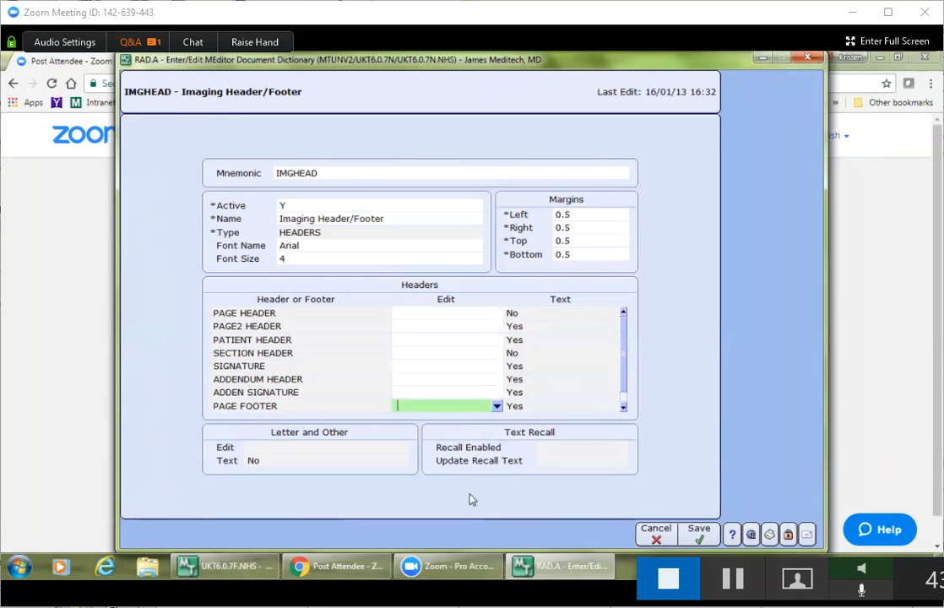
left_click(657, 539)
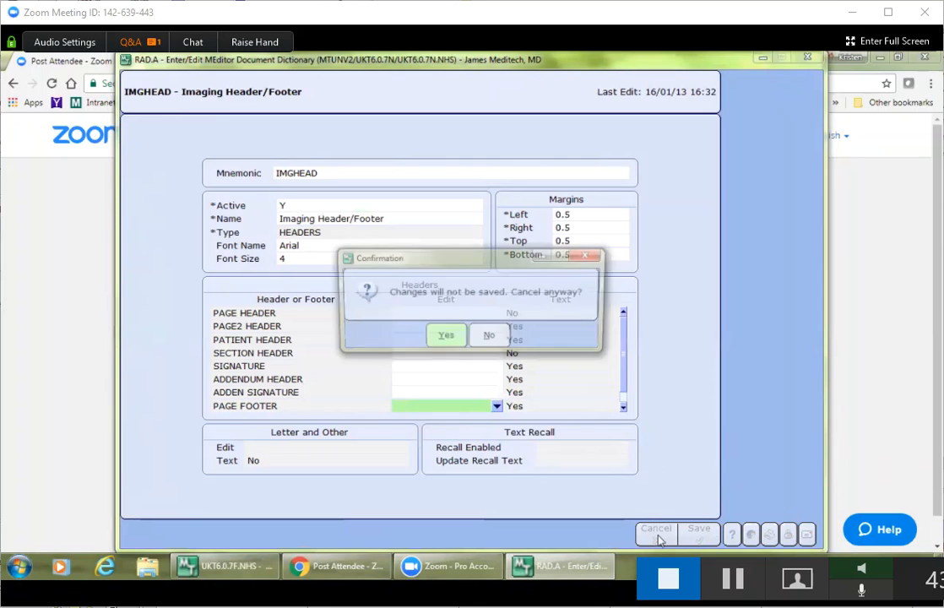
left_click(441, 337)
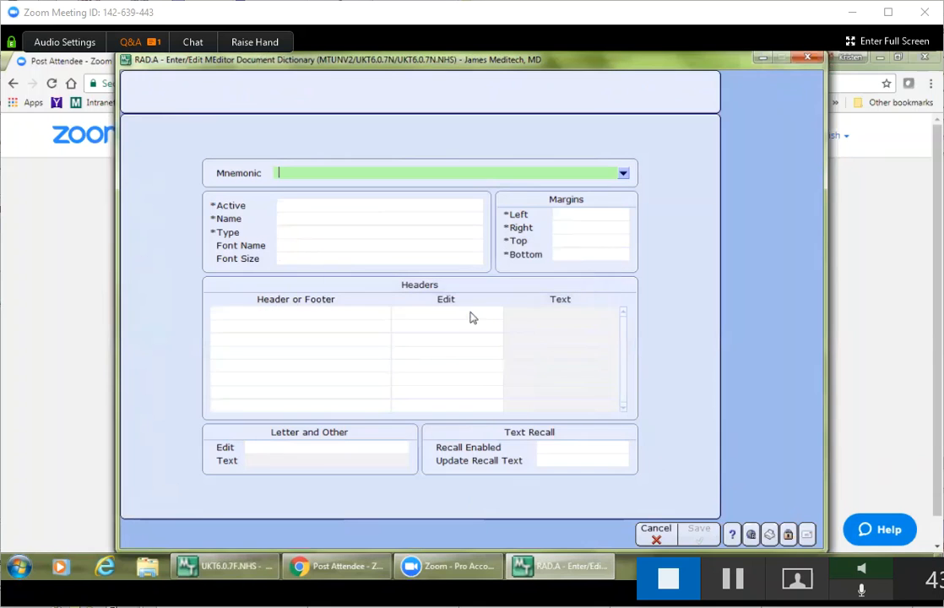